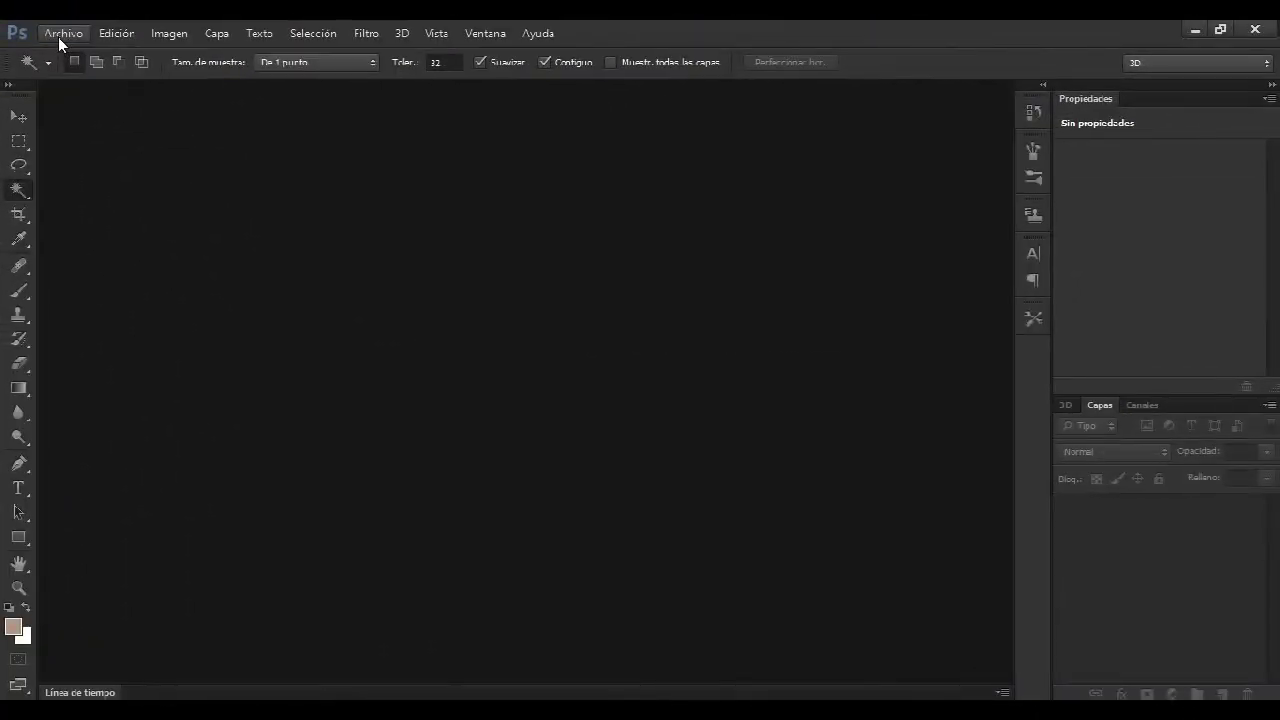
# Create a new 512 × 512 pixel, 72 ppi RGB document with Transparent background contents.
pyautogui.click(58, 37)
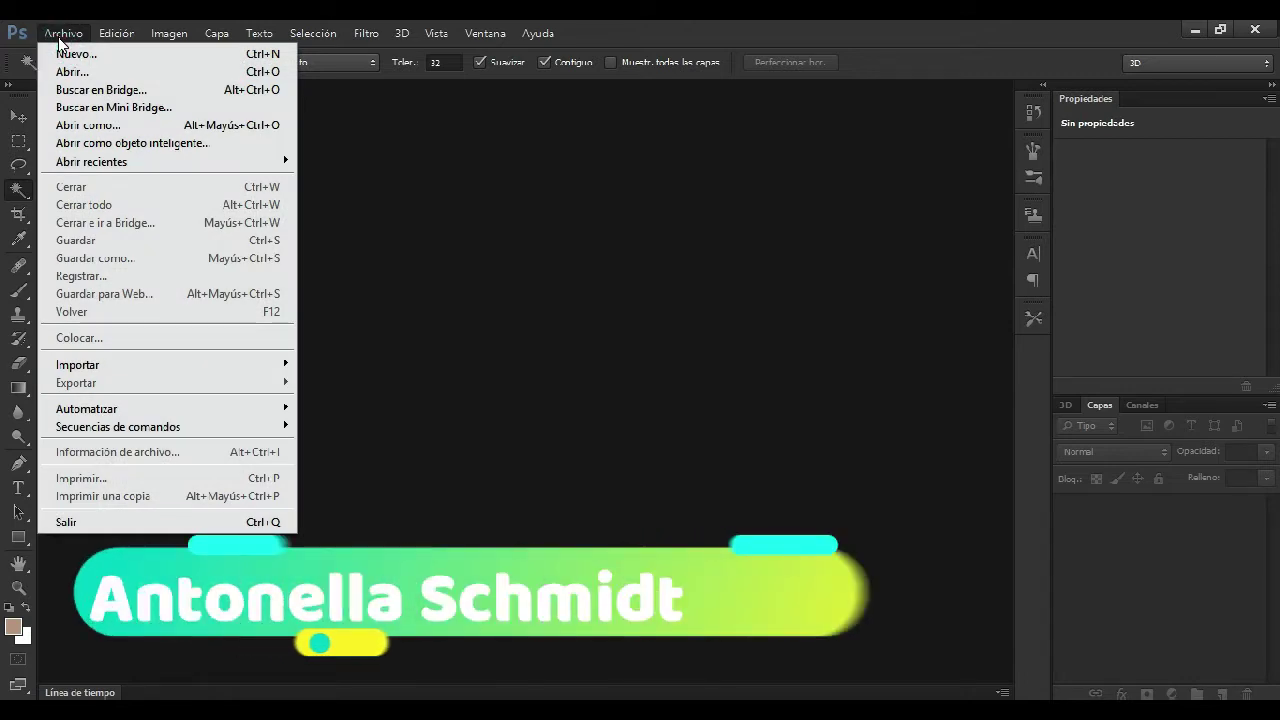
pyautogui.click(70, 54)
pyautogui.click(534, 262)
pyautogui.click(536, 290)
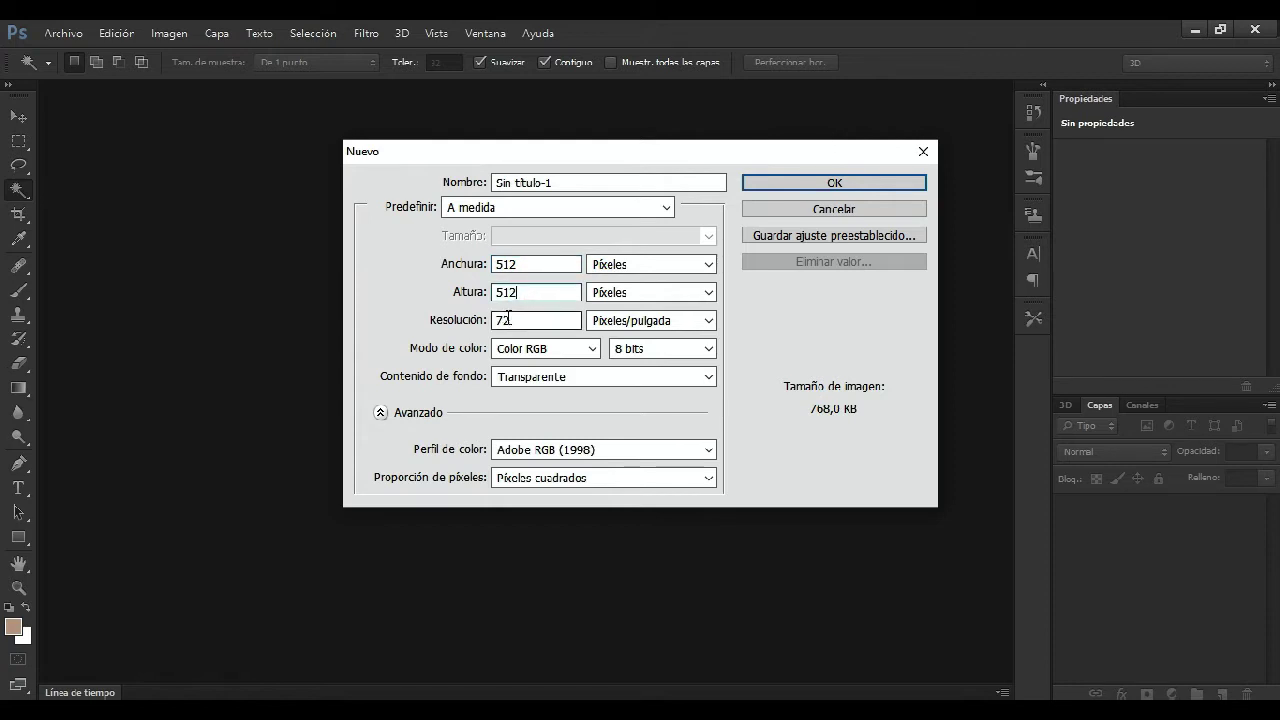
pyautogui.click(564, 377)
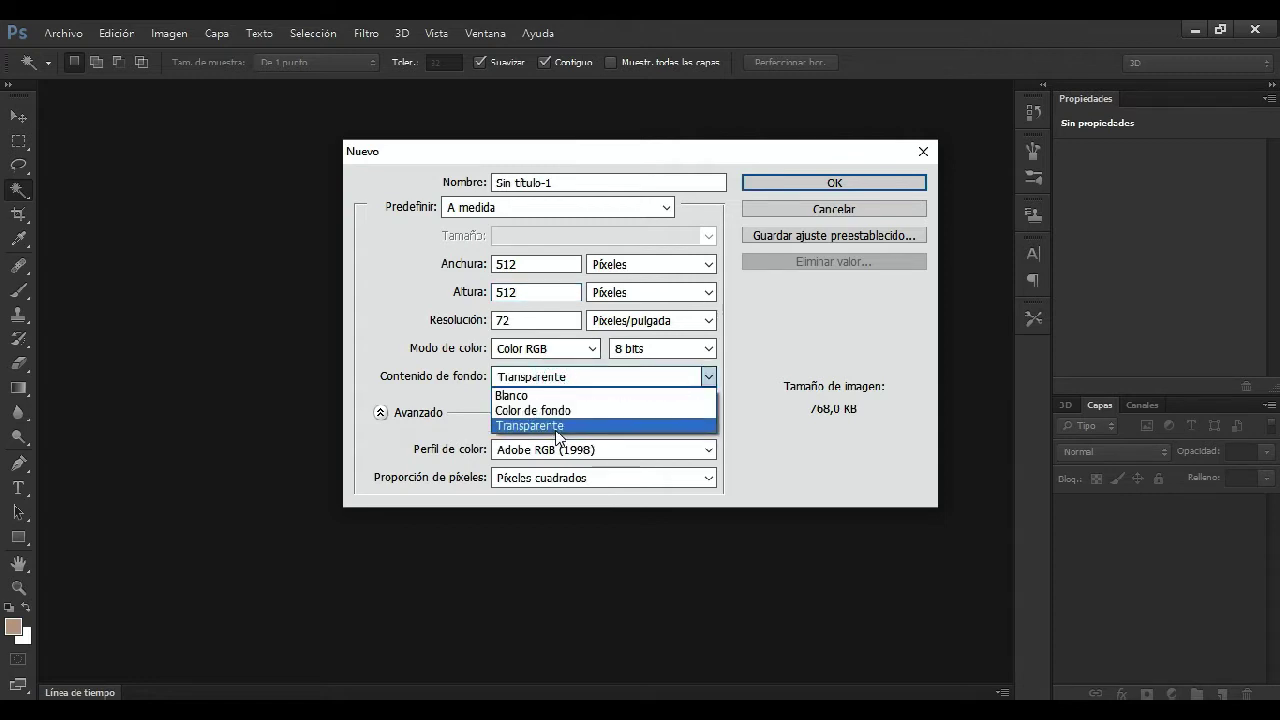
pyautogui.click(556, 428)
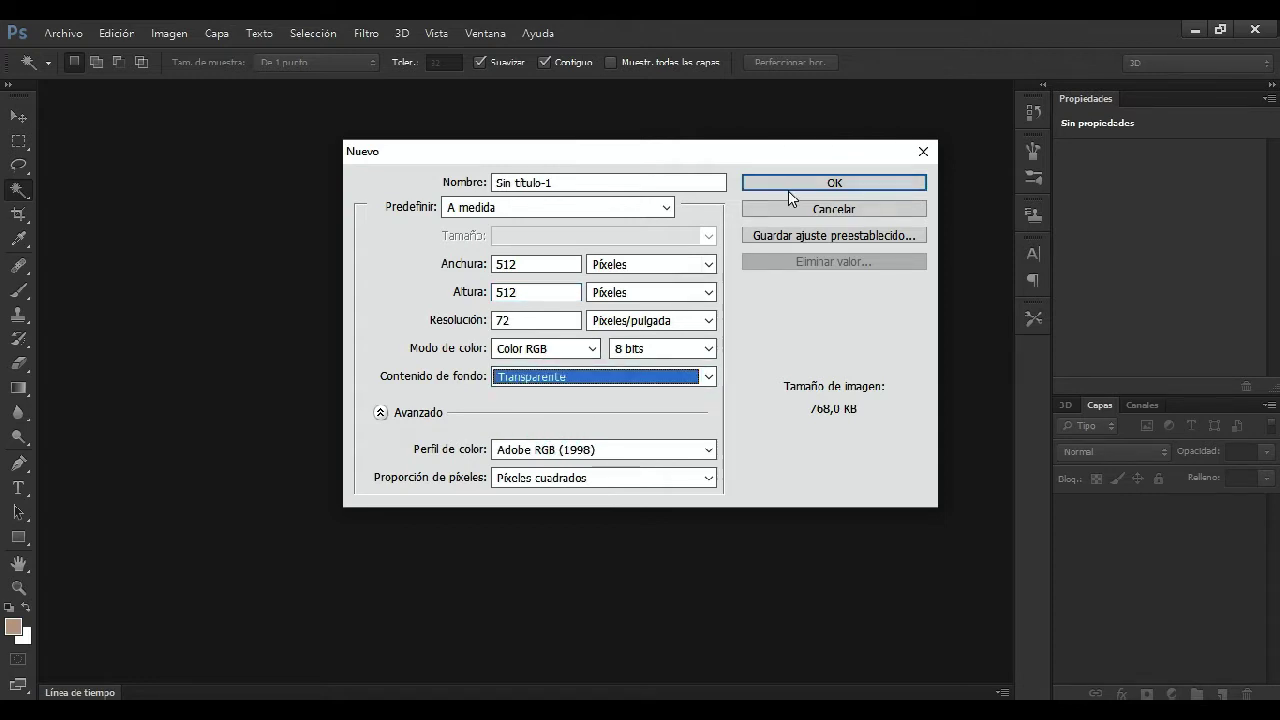
pyautogui.click(800, 183)
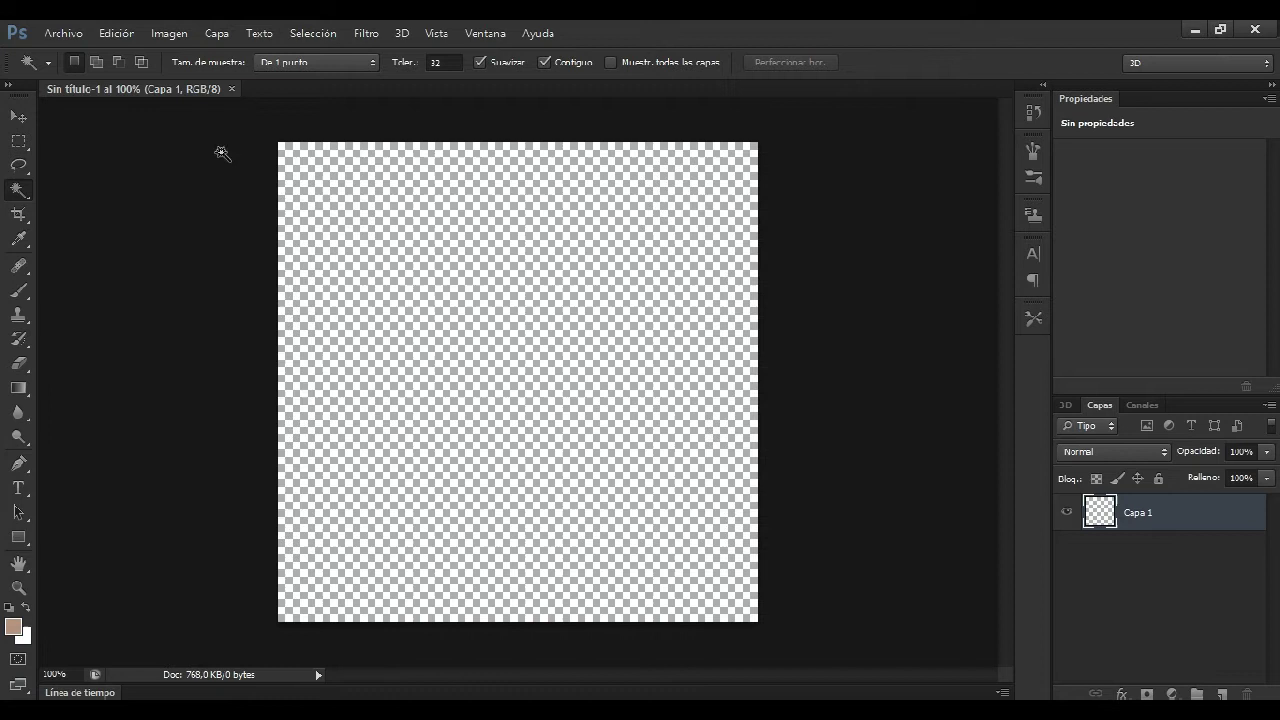
# Place the woman-sipping-from-a-cup portrait into the document.
pyautogui.click(58, 33)
pyautogui.click(187, 338)
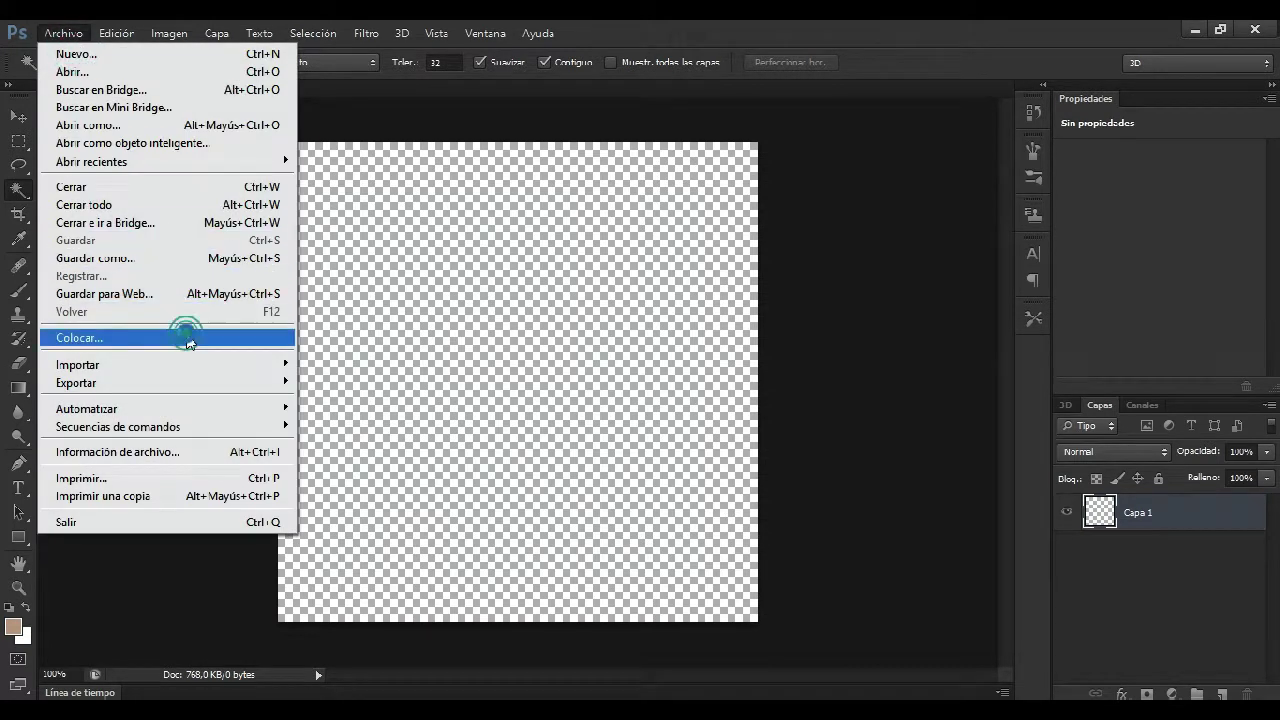
pyautogui.click(388, 195)
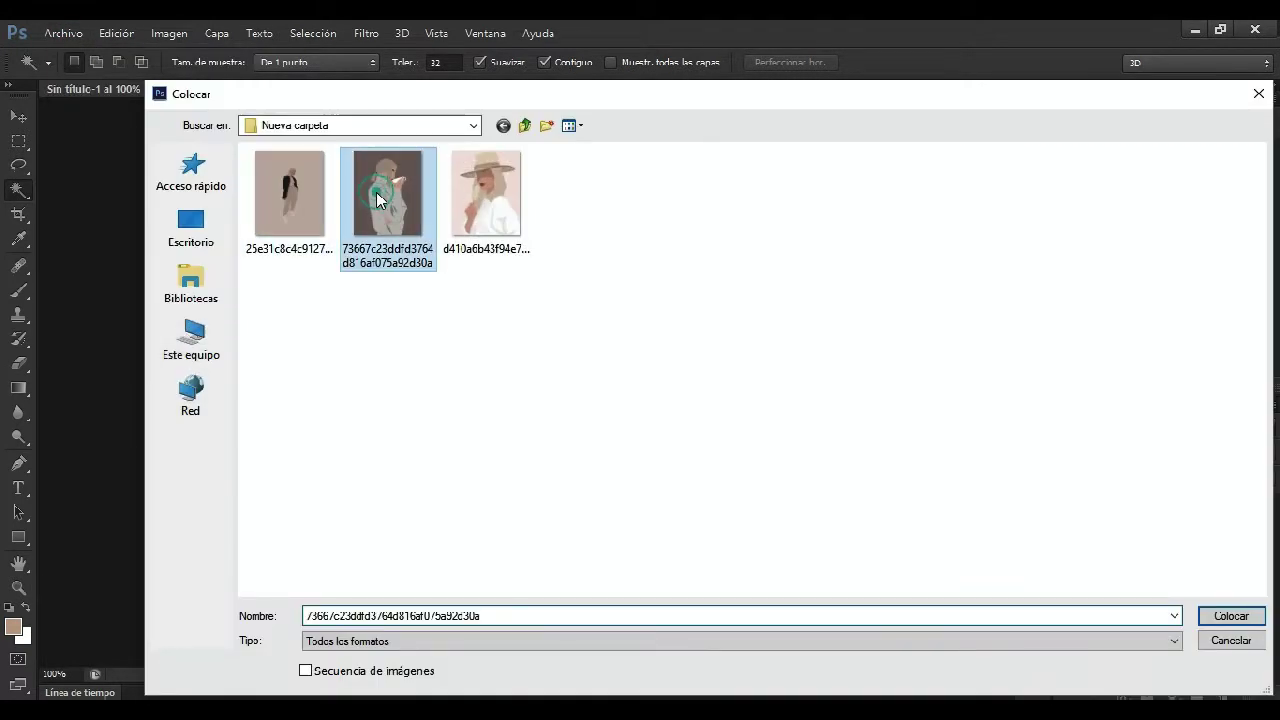
pyautogui.click(1229, 614)
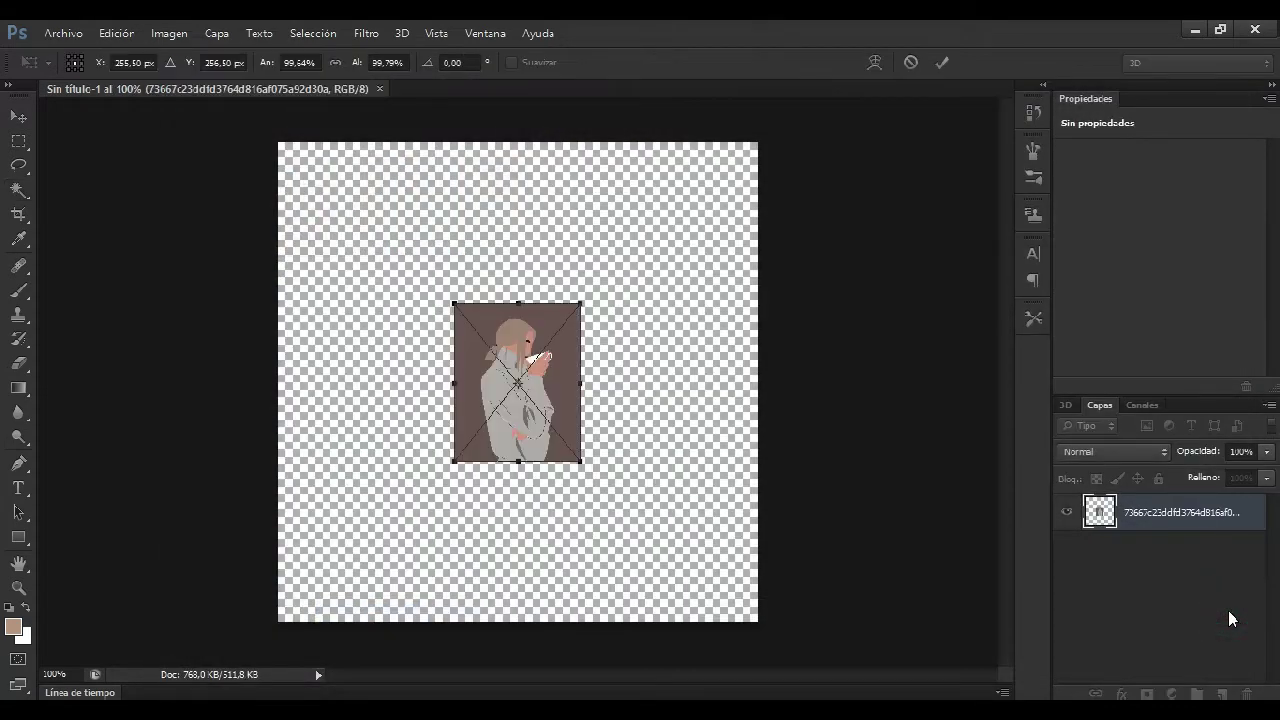
# Move and scale the portrait to about 410% so it fills the canvas, then commit.
pyautogui.moveTo(503, 340); pyautogui.dragTo(279, 139)
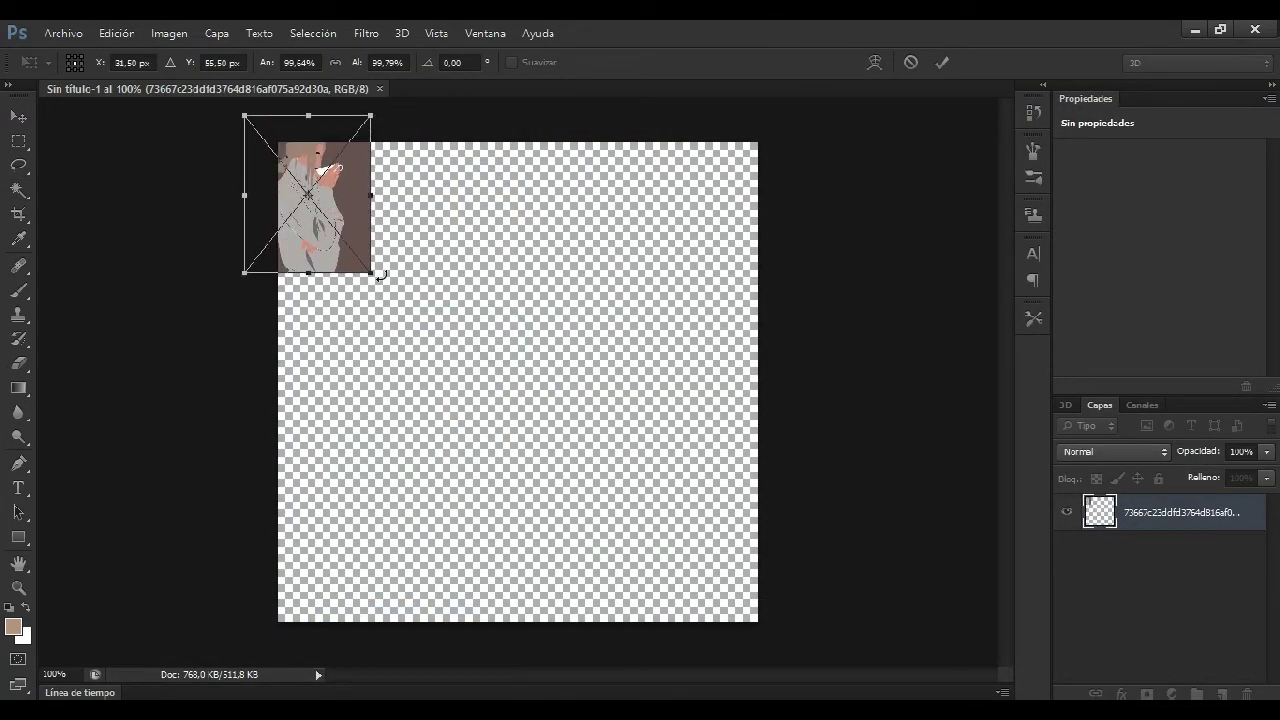
pyautogui.moveTo(372, 277); pyautogui.dragTo(889, 669)
pyautogui.moveTo(707, 458); pyautogui.dragTo(720, 435)
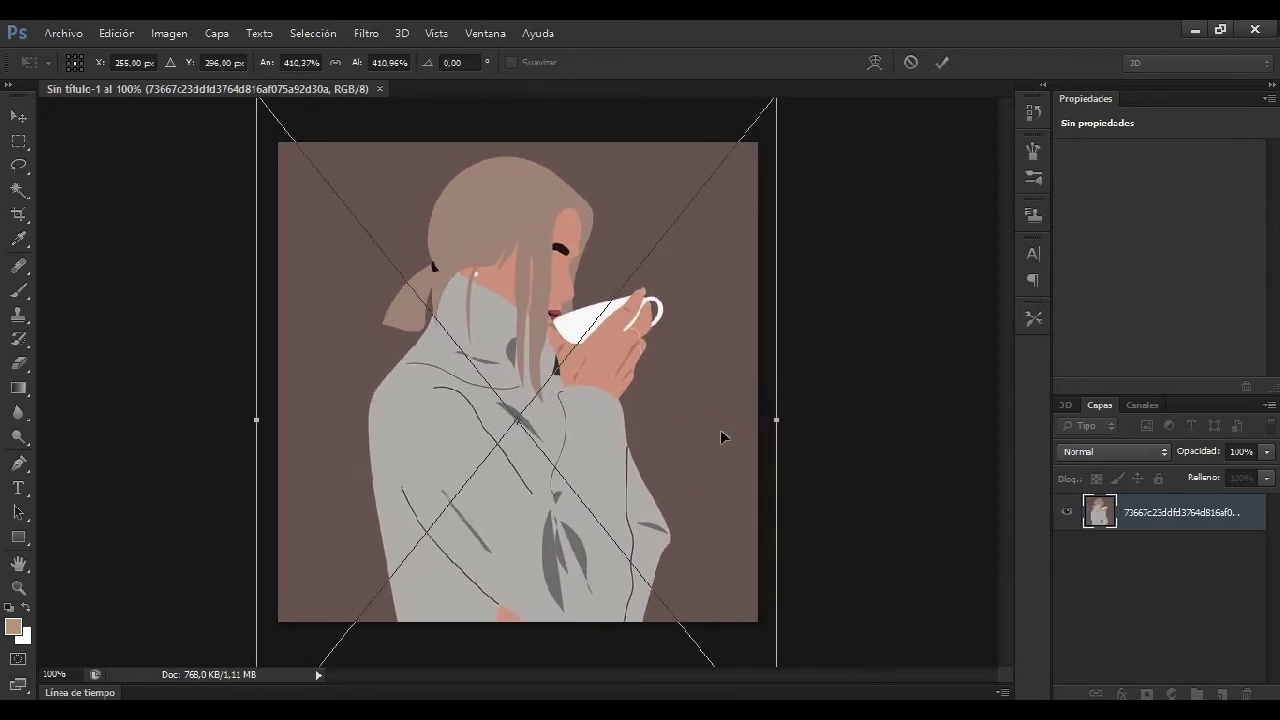
pyautogui.moveTo(661, 433)
pyautogui.mouseDown()
pyautogui.moveTo(665, 417)
pyautogui.moveTo(665, 428)
pyautogui.mouseUp()
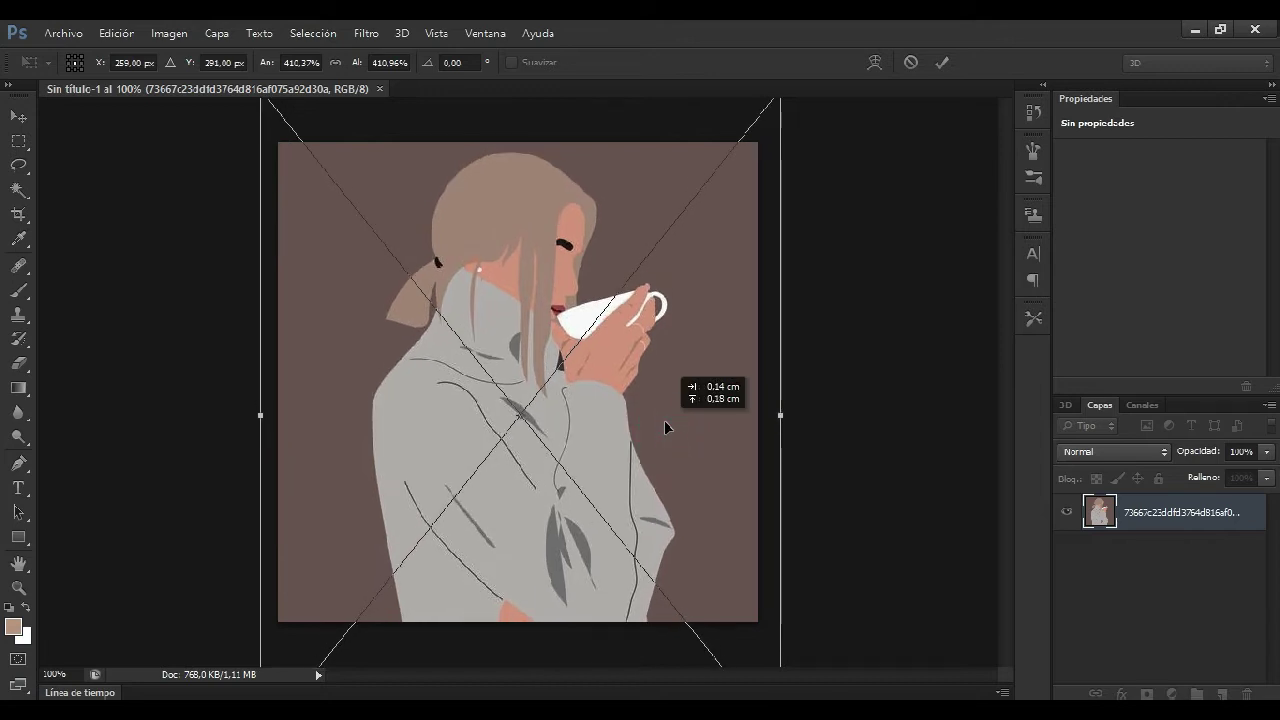
pyautogui.click(943, 64)
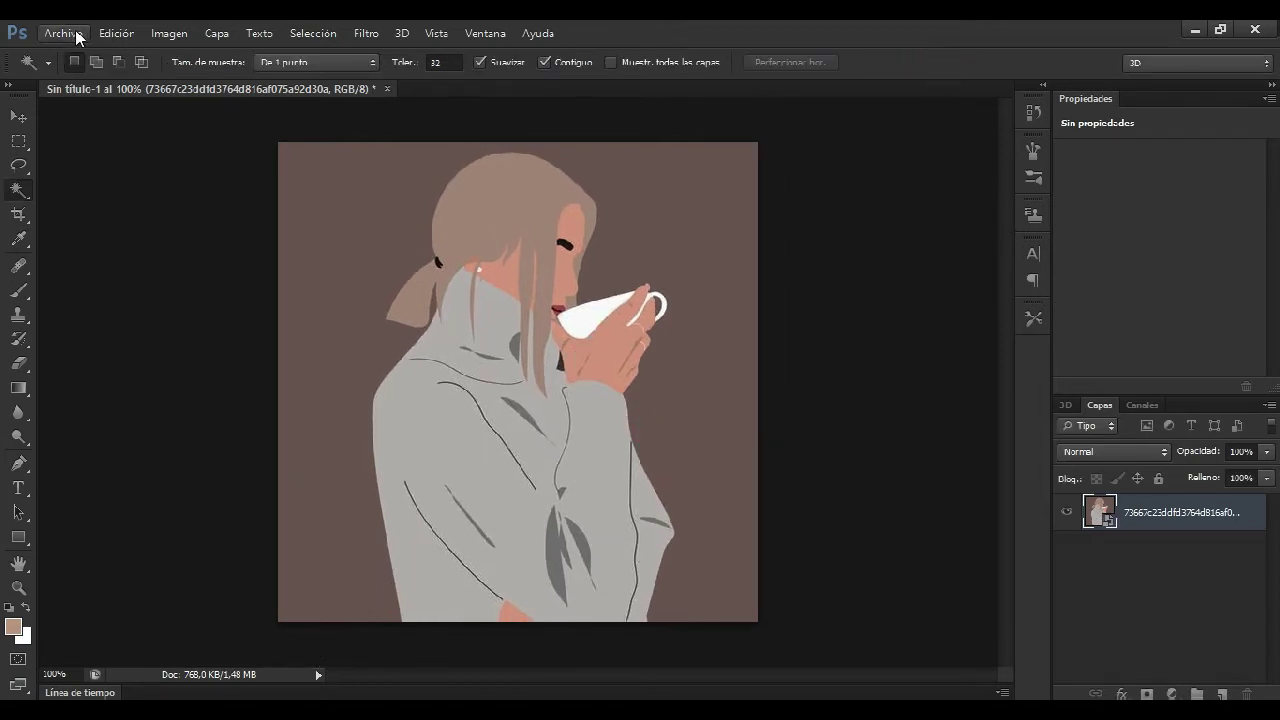
# Save the image as a JPEG named '1 sticker'.
pyautogui.click(62, 33)
pyautogui.click(97, 260)
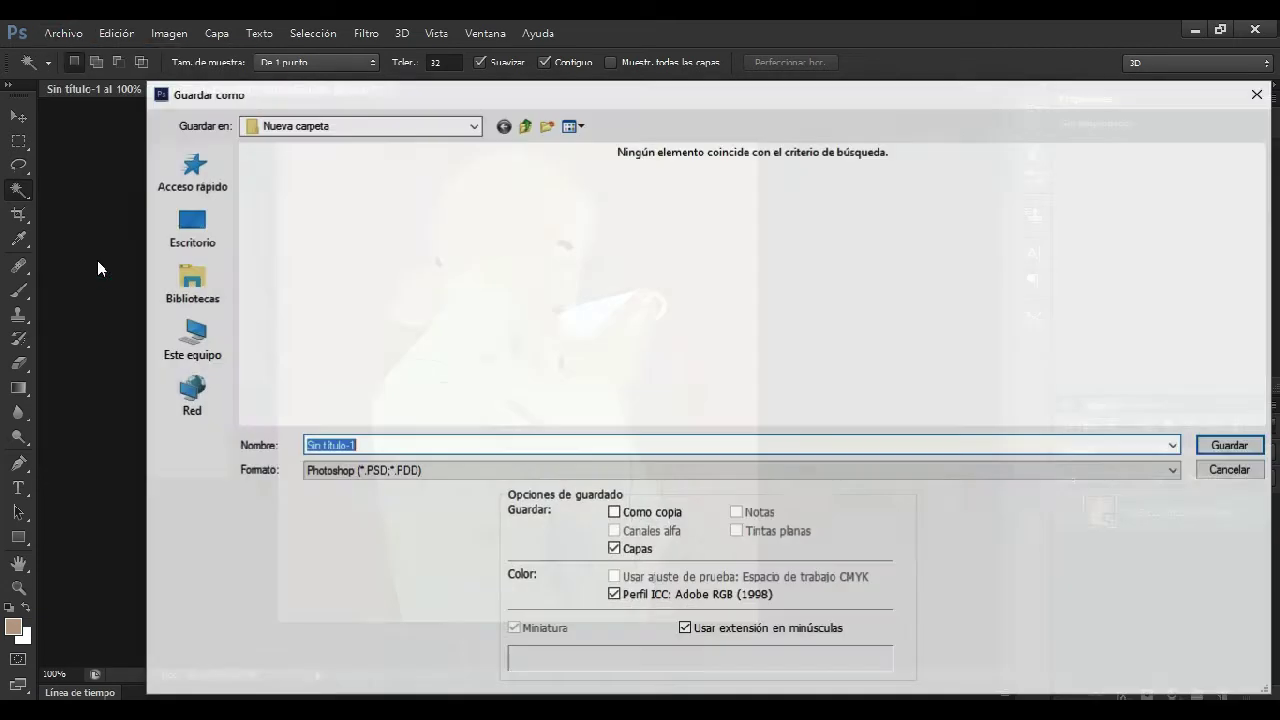
pyautogui.click(369, 472)
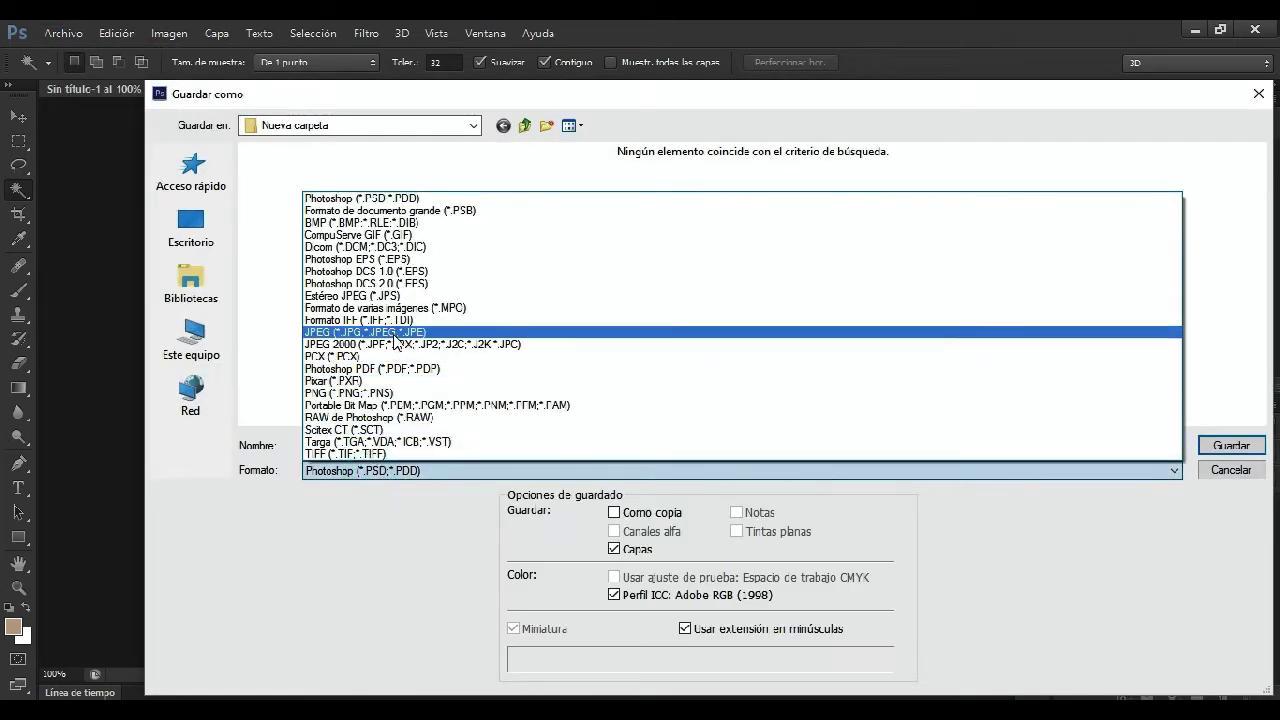
pyautogui.click(390, 331)
pyautogui.click(408, 445)
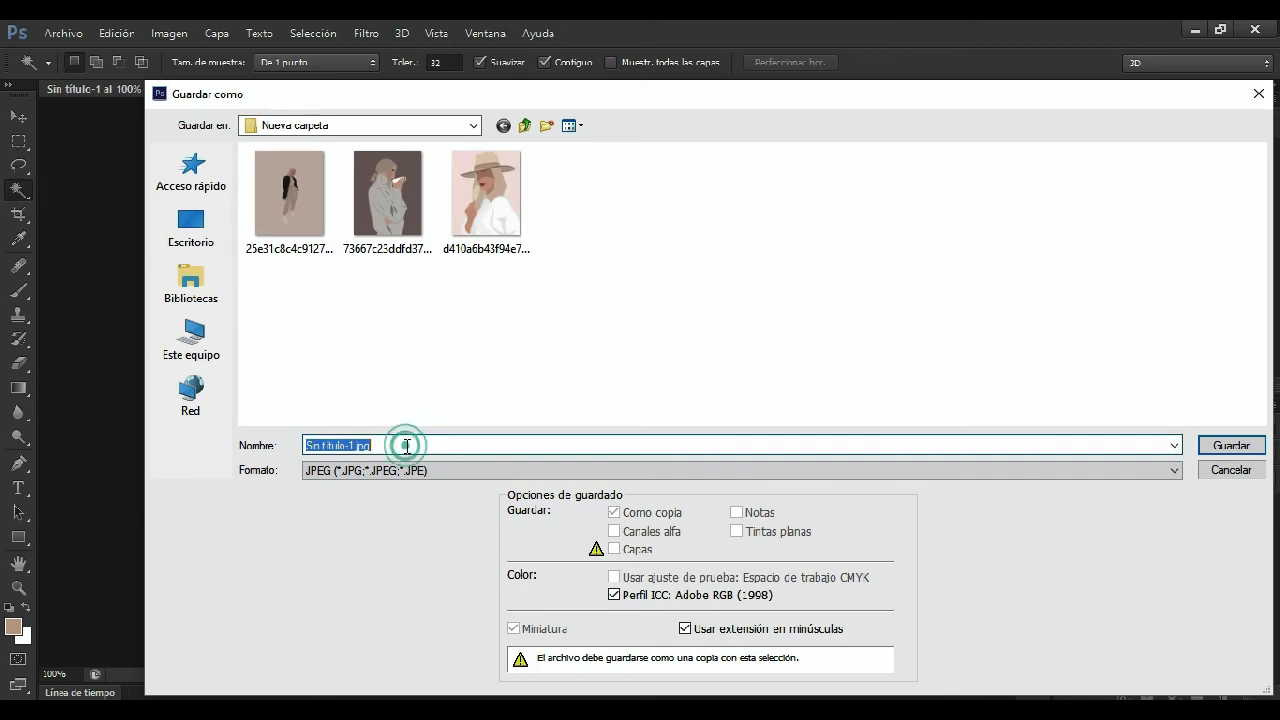
pyautogui.write('1sticker')
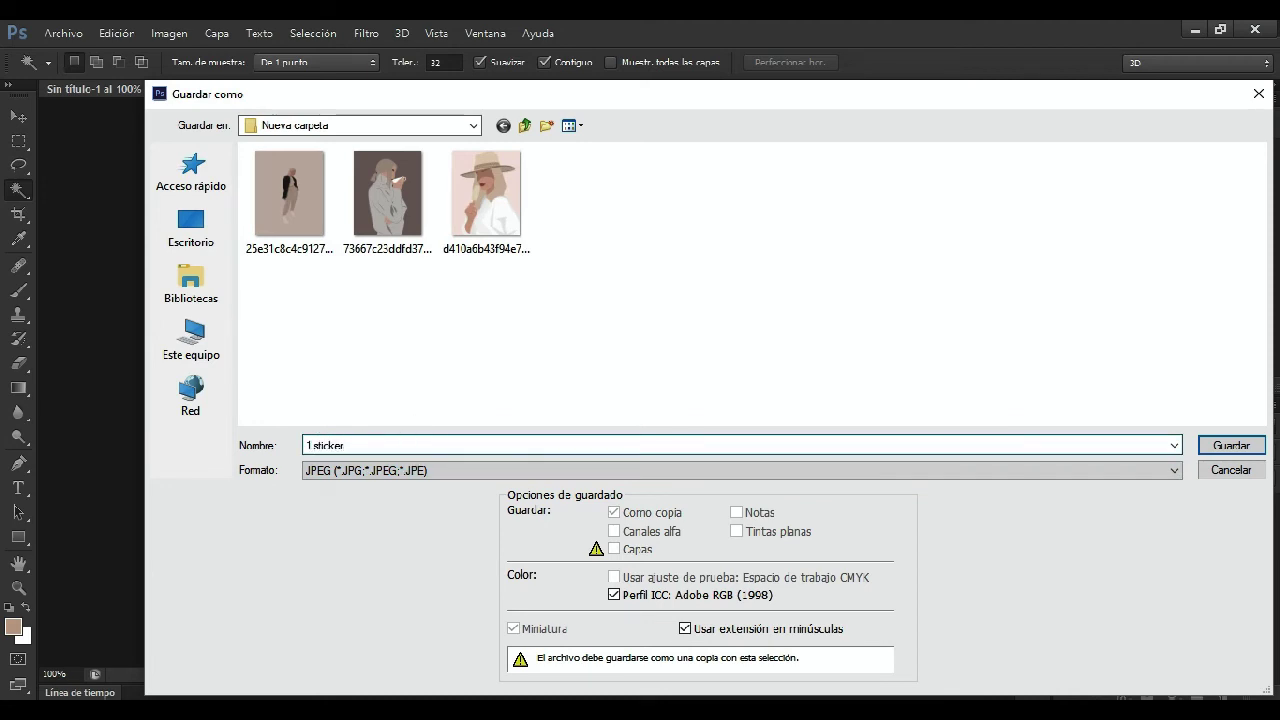
pyautogui.press('Return')
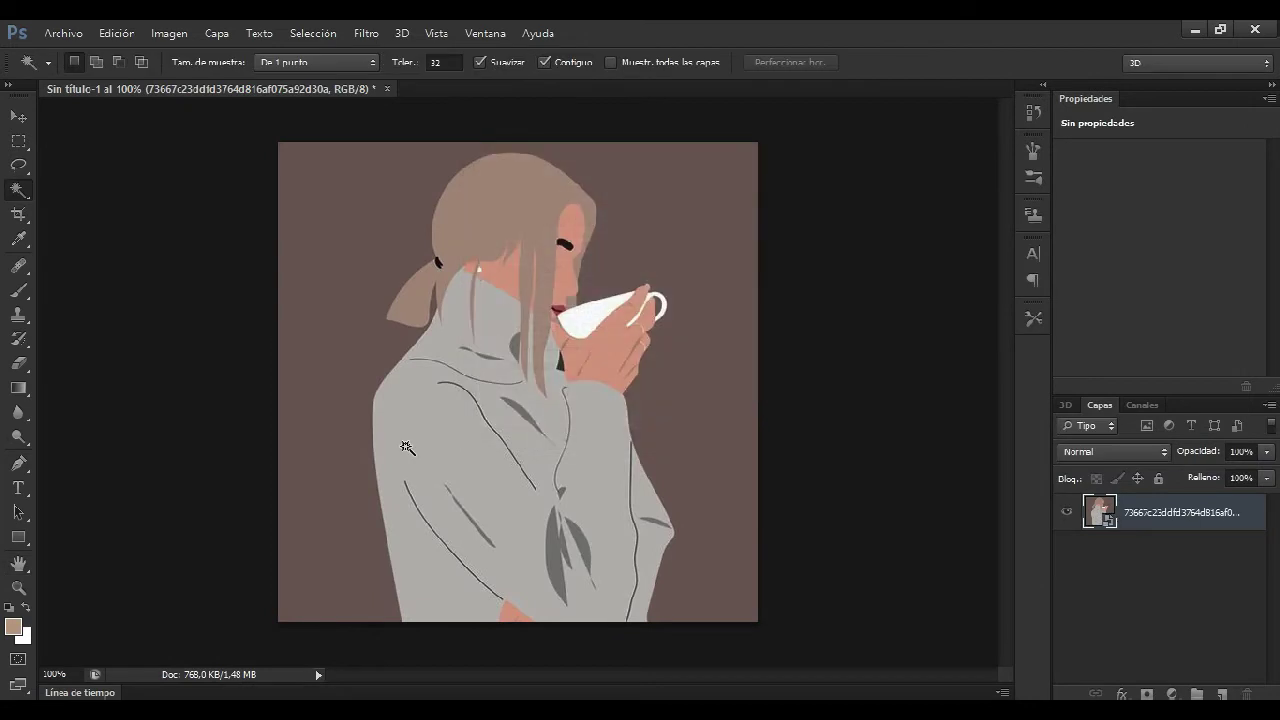
# Close the original without saving and reopen 1 sticker.jpg.
pyautogui.click(389, 88)
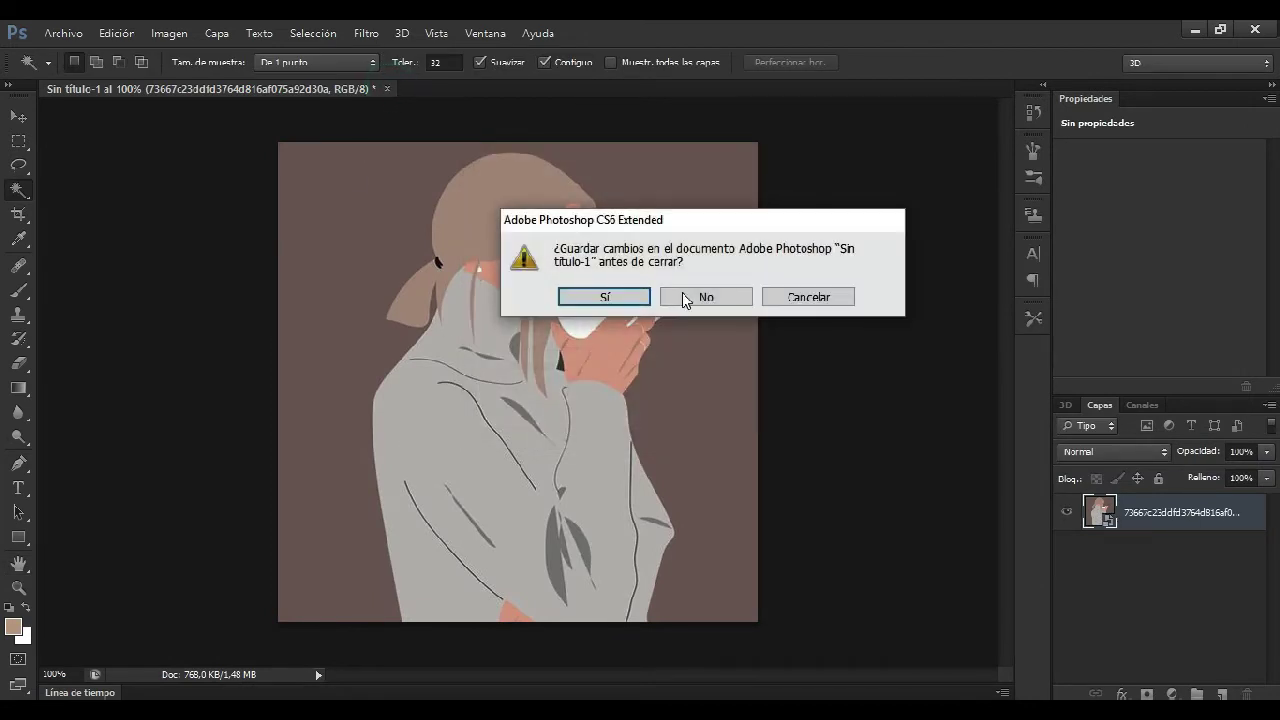
pyautogui.click(718, 297)
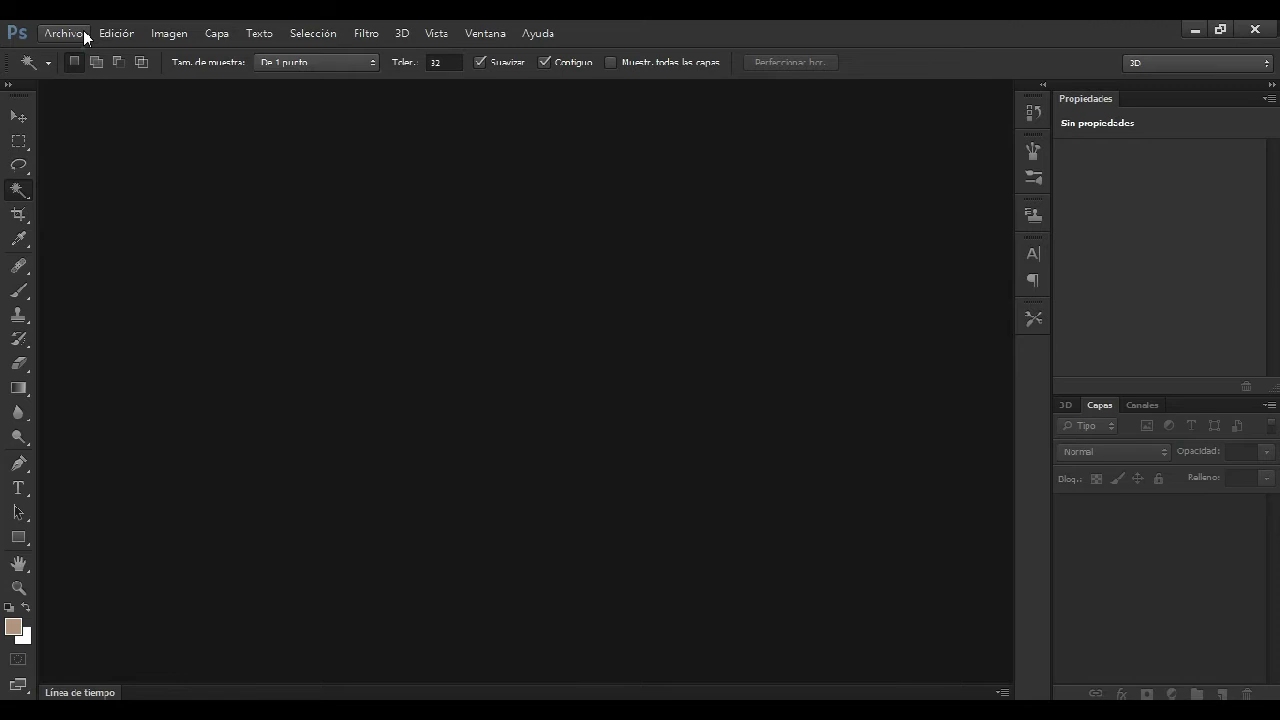
pyautogui.click(63, 33)
pyautogui.click(91, 69)
pyautogui.click(282, 228)
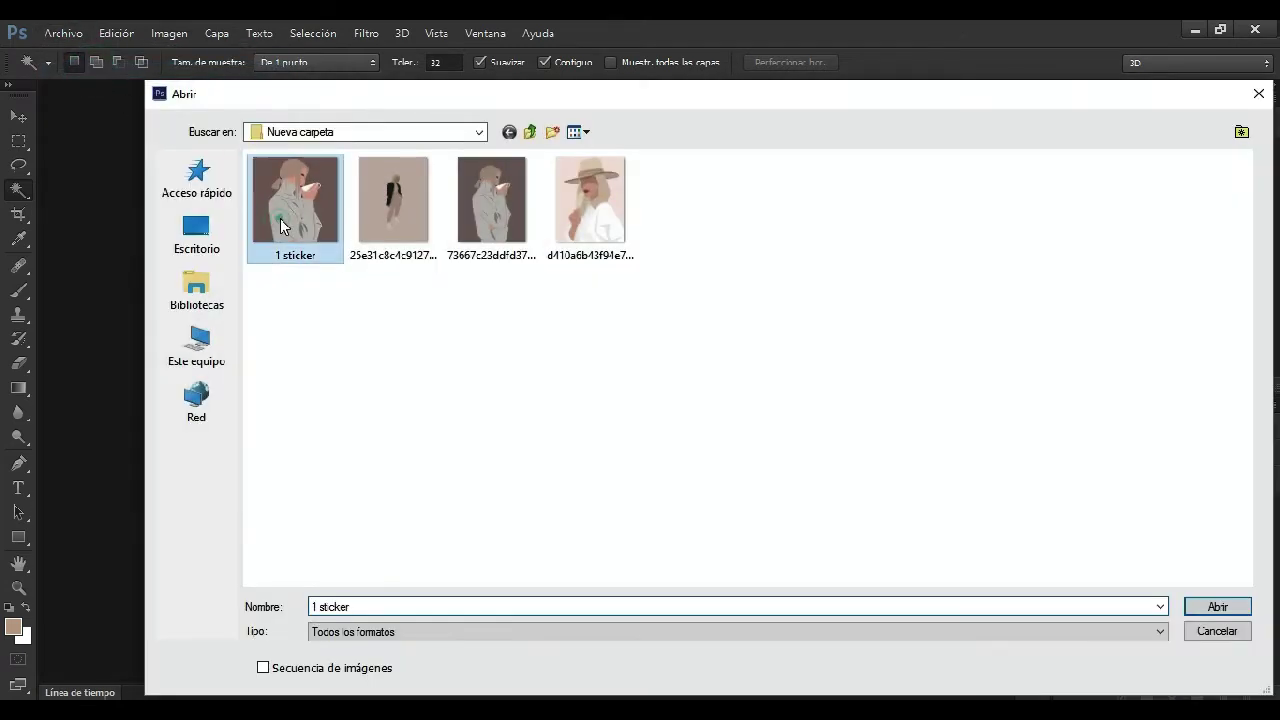
pyautogui.click(1193, 609)
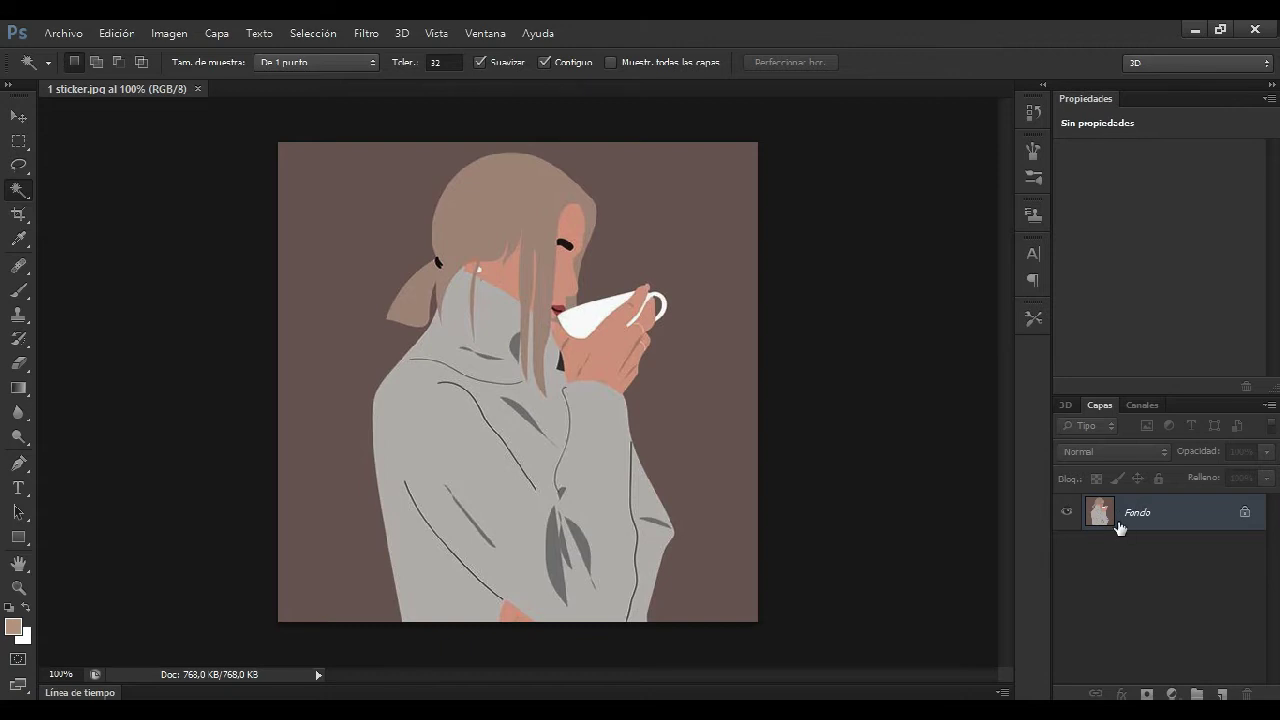
# Duplicate the image to Capa 1 and delete its brown background using the Magic Wand.
pyautogui.hotkey('ctrl', 'j')
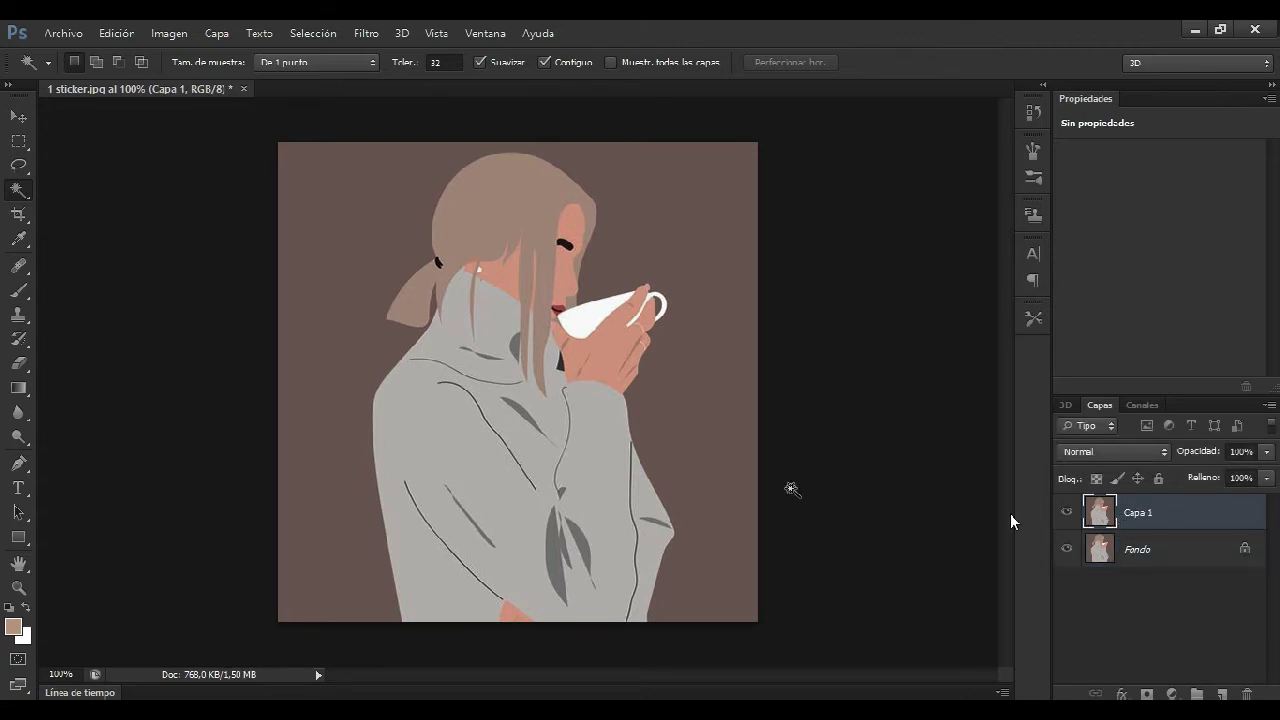
pyautogui.click(26, 200)
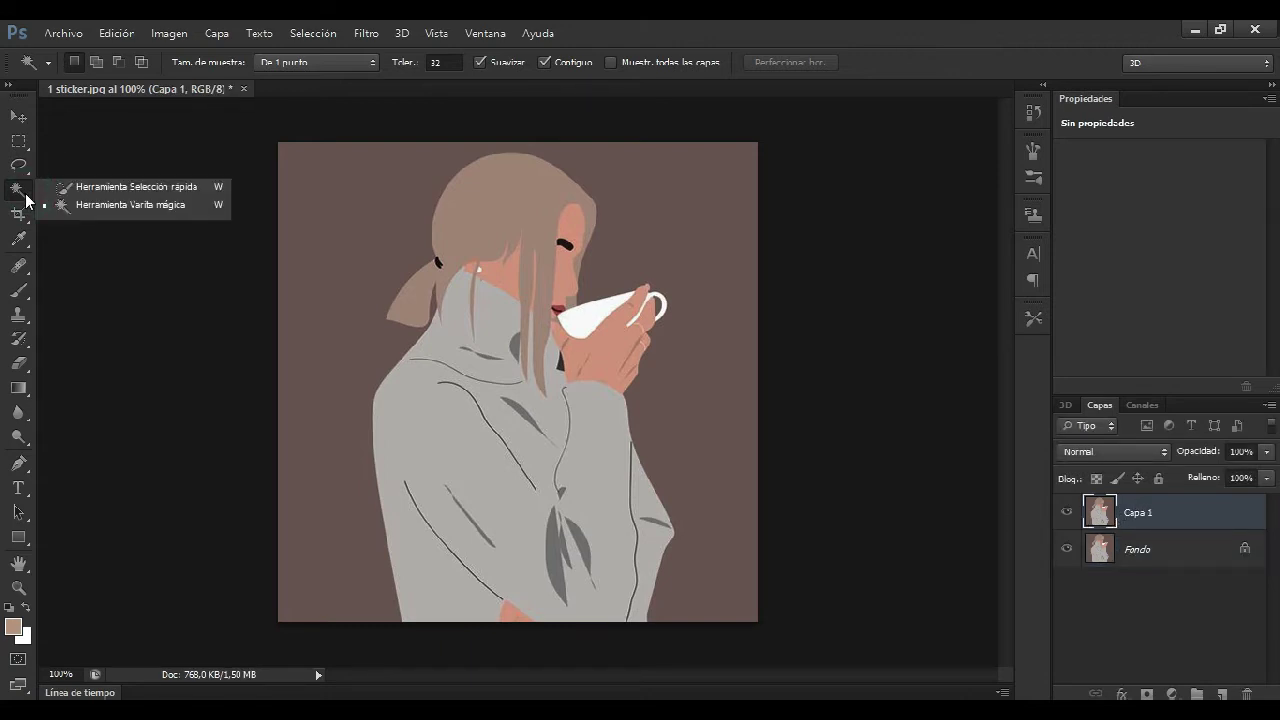
pyautogui.click(84, 206)
pyautogui.click(367, 191)
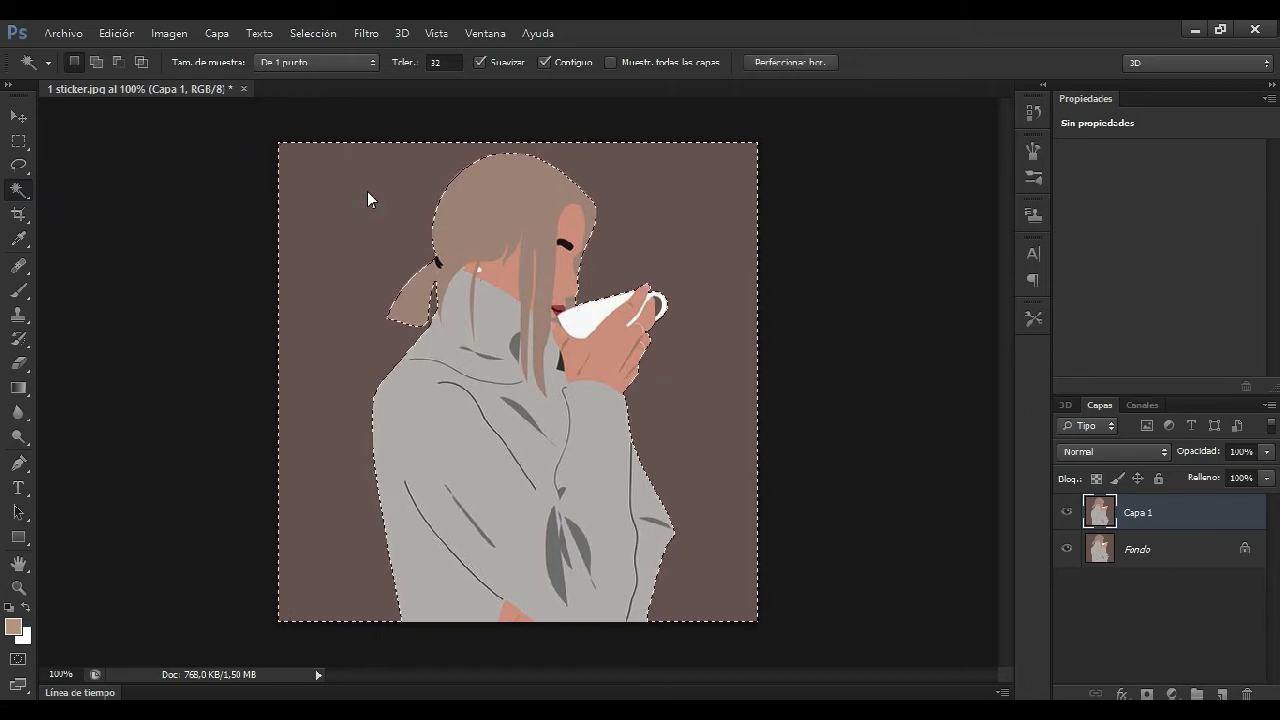
pyautogui.press('Delete')
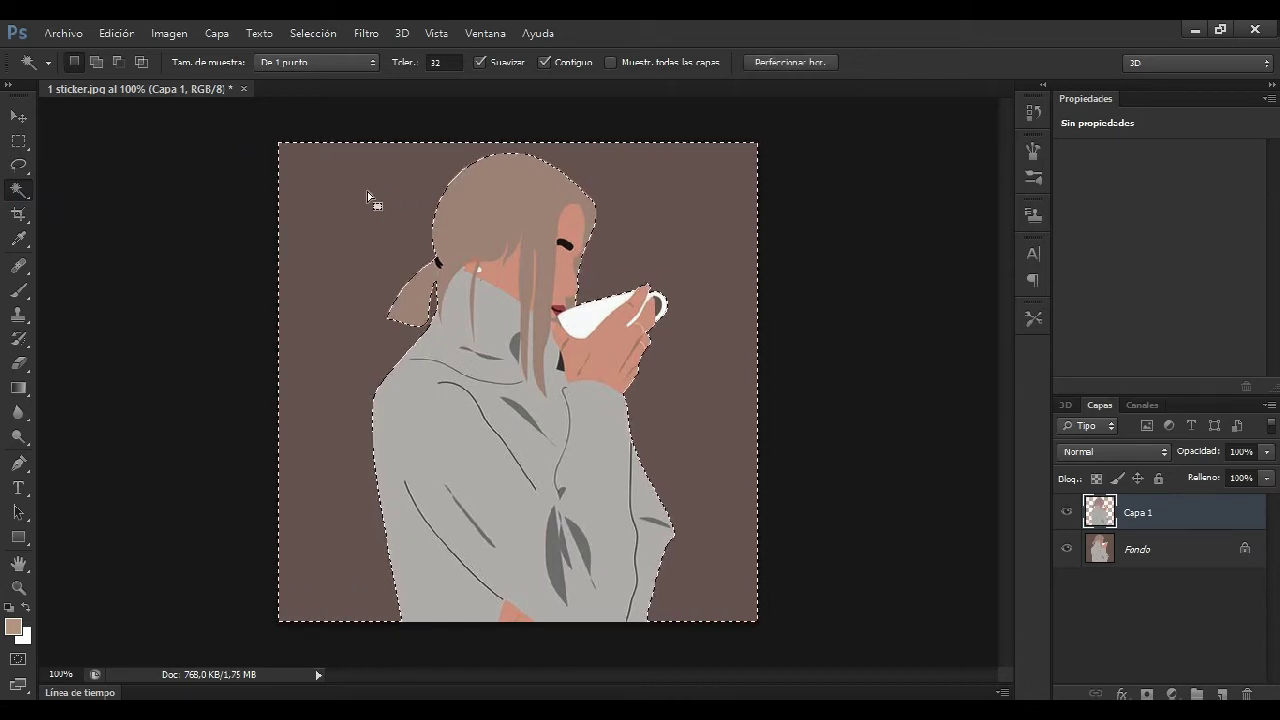
pyautogui.hotkey('ctrl', 'd')
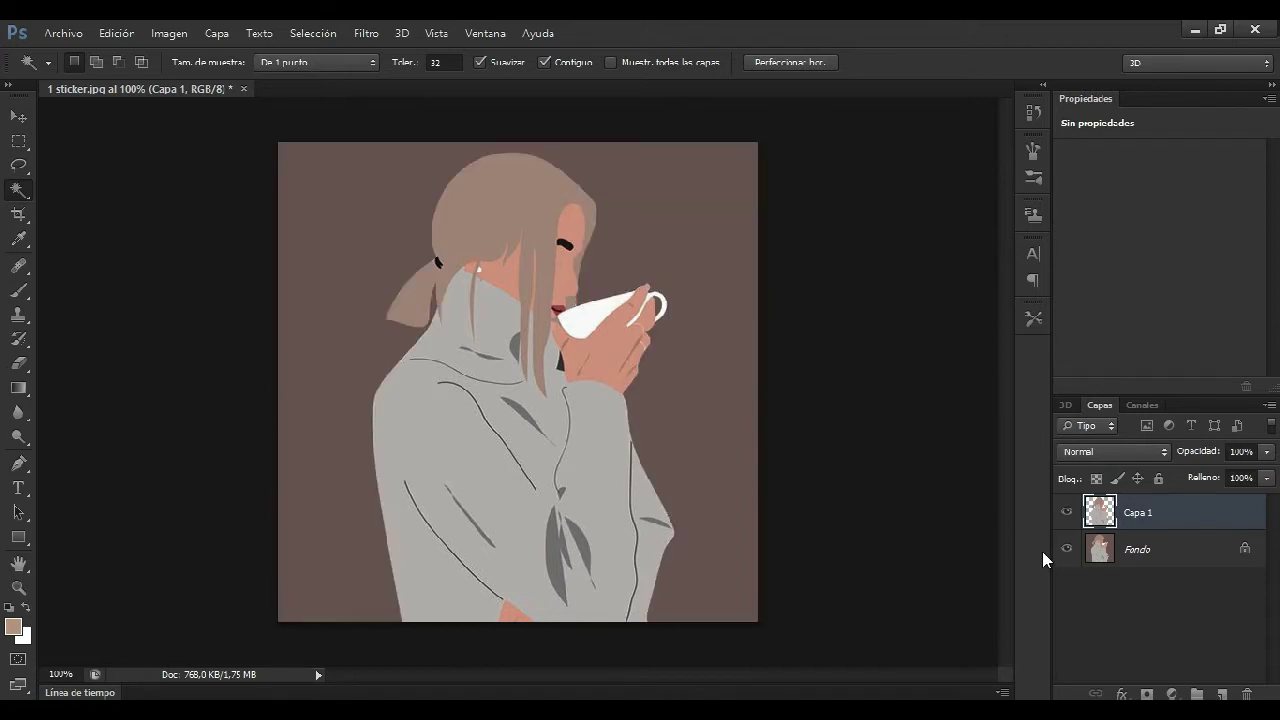
# Hide the Fondo layer, zoom back to 100%, and return to the Move tool.
pyautogui.click(1067, 548)
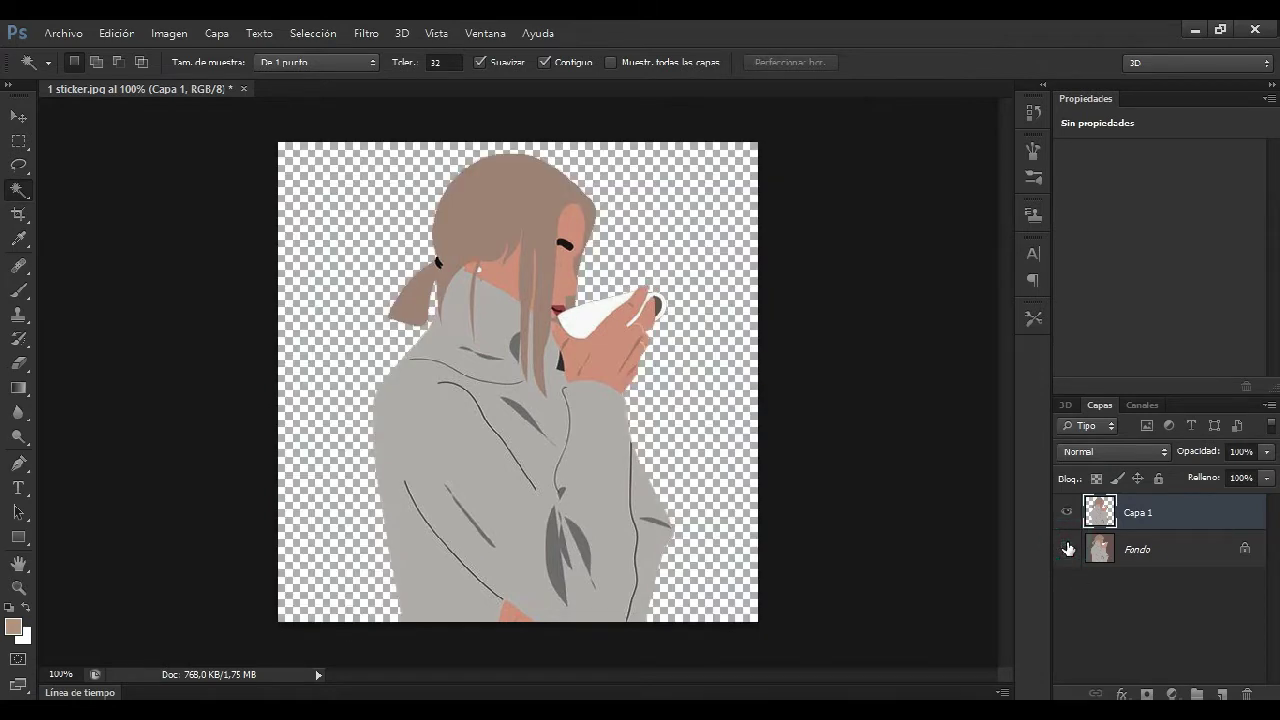
pyautogui.scroll(2, 705, 328)
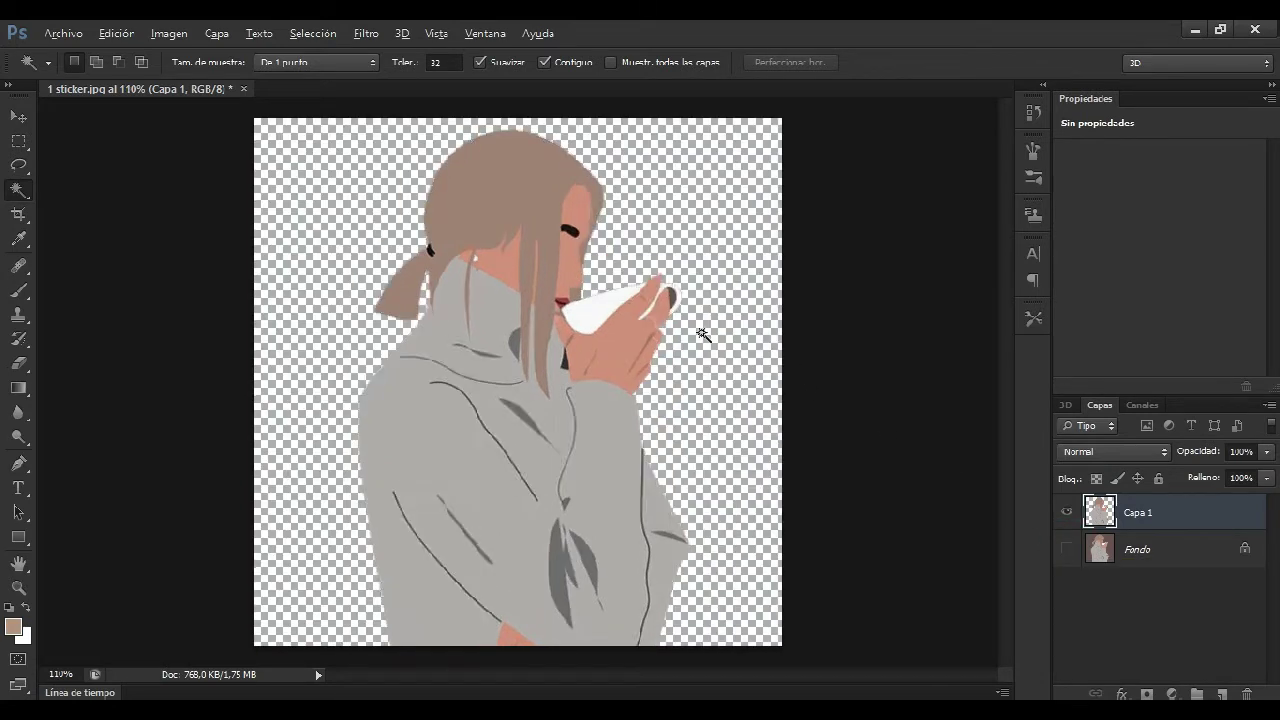
pyautogui.scroll(3, 680, 295)
pyautogui.press('alt')
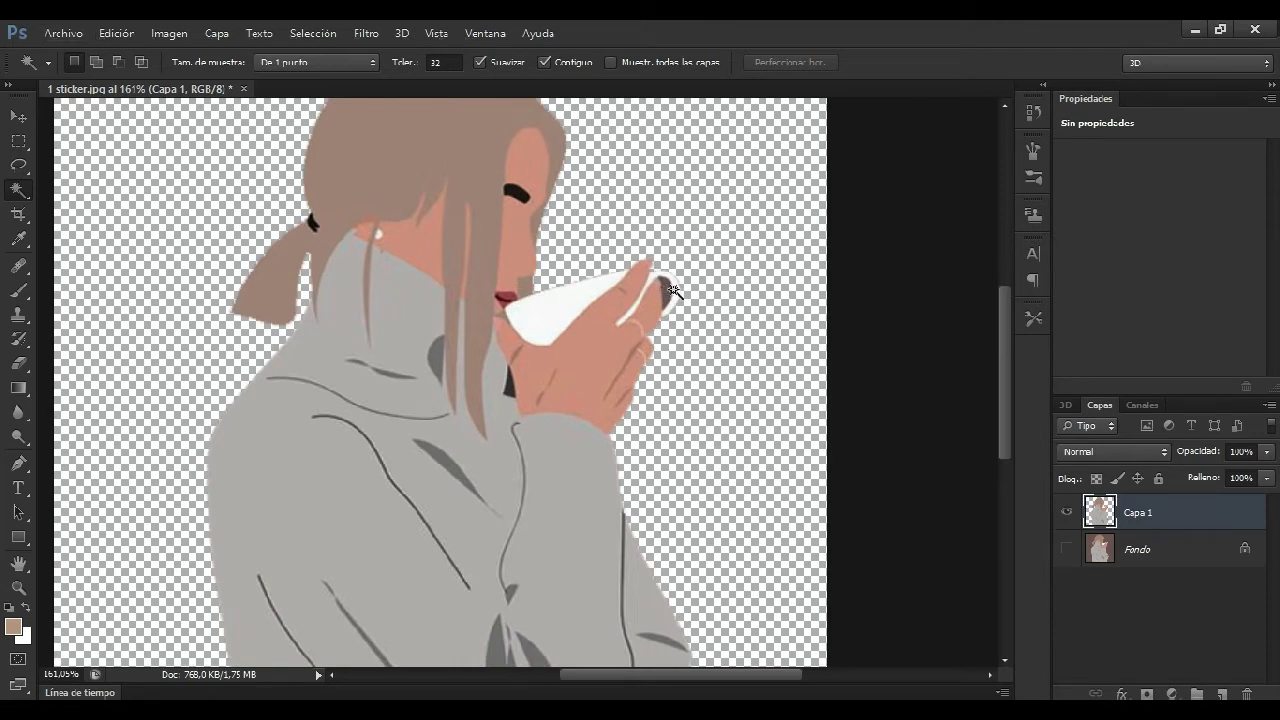
pyautogui.scroll(-2, 668, 290)
pyautogui.scroll(-3, 674, 290)
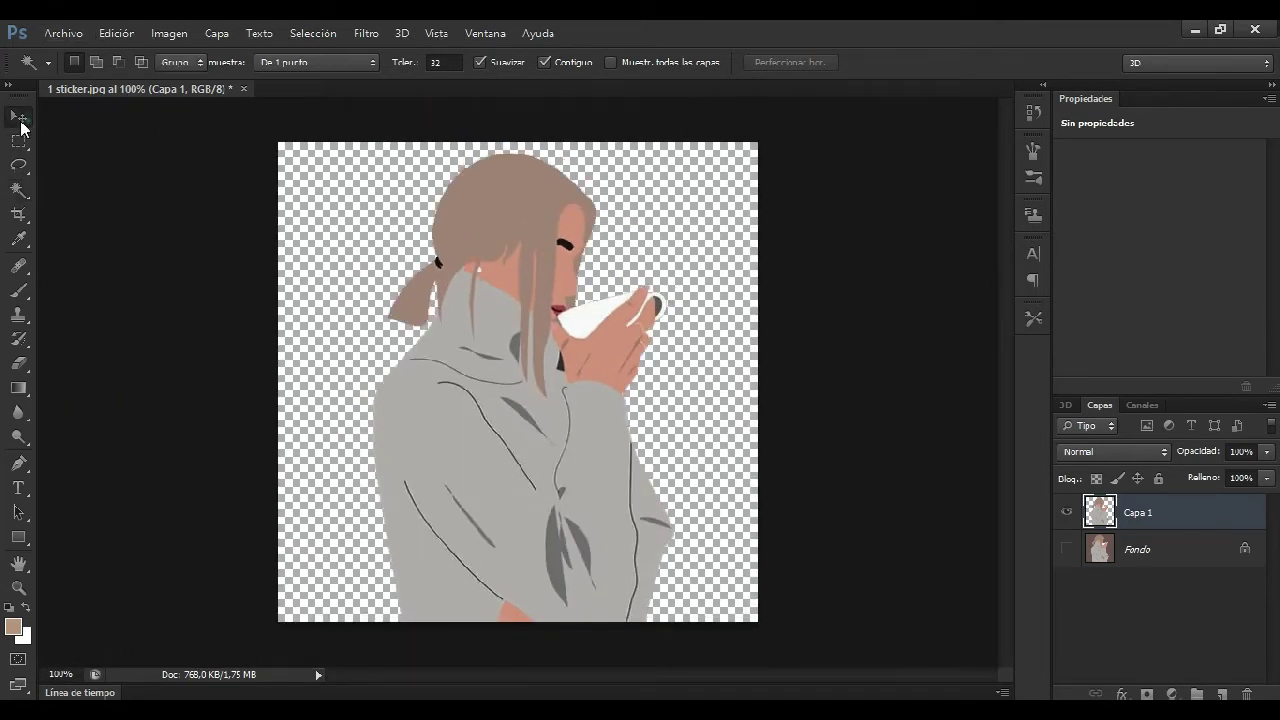
pyautogui.click(18, 116)
# Save the transparent cutout as 1 sticker.png with the default PNG options.
pyautogui.click(62, 33)
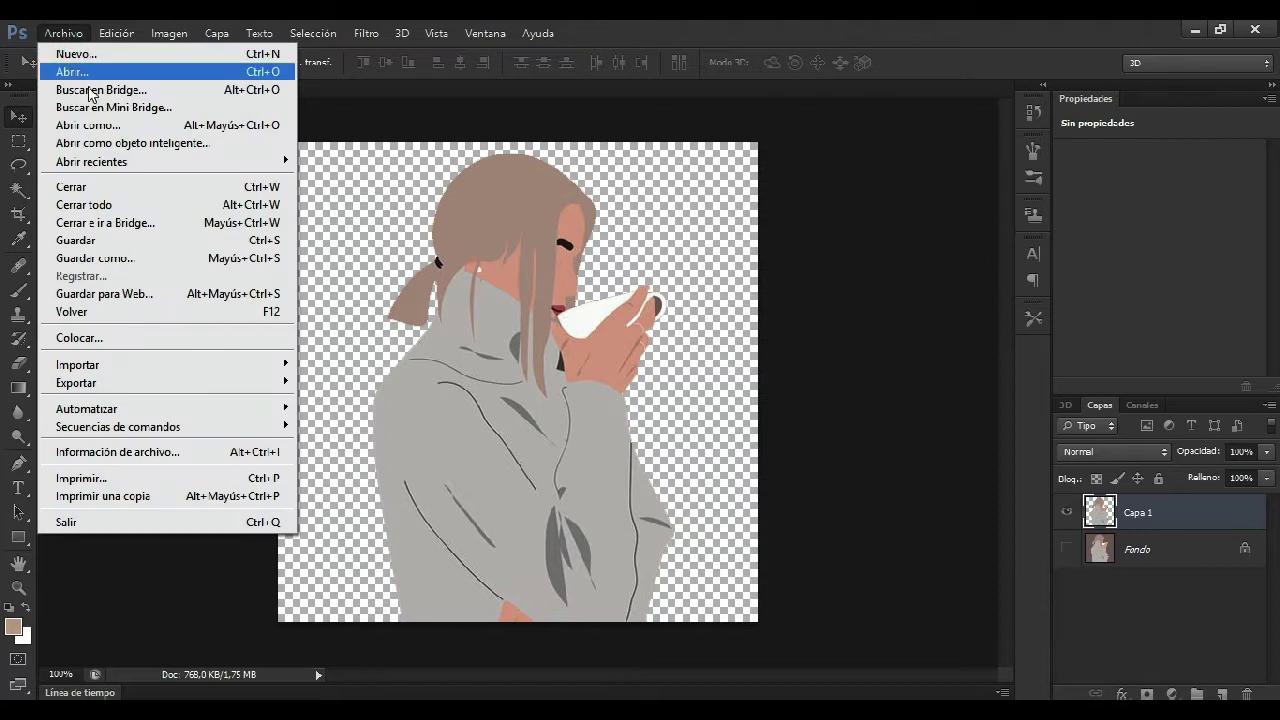
pyautogui.click(123, 259)
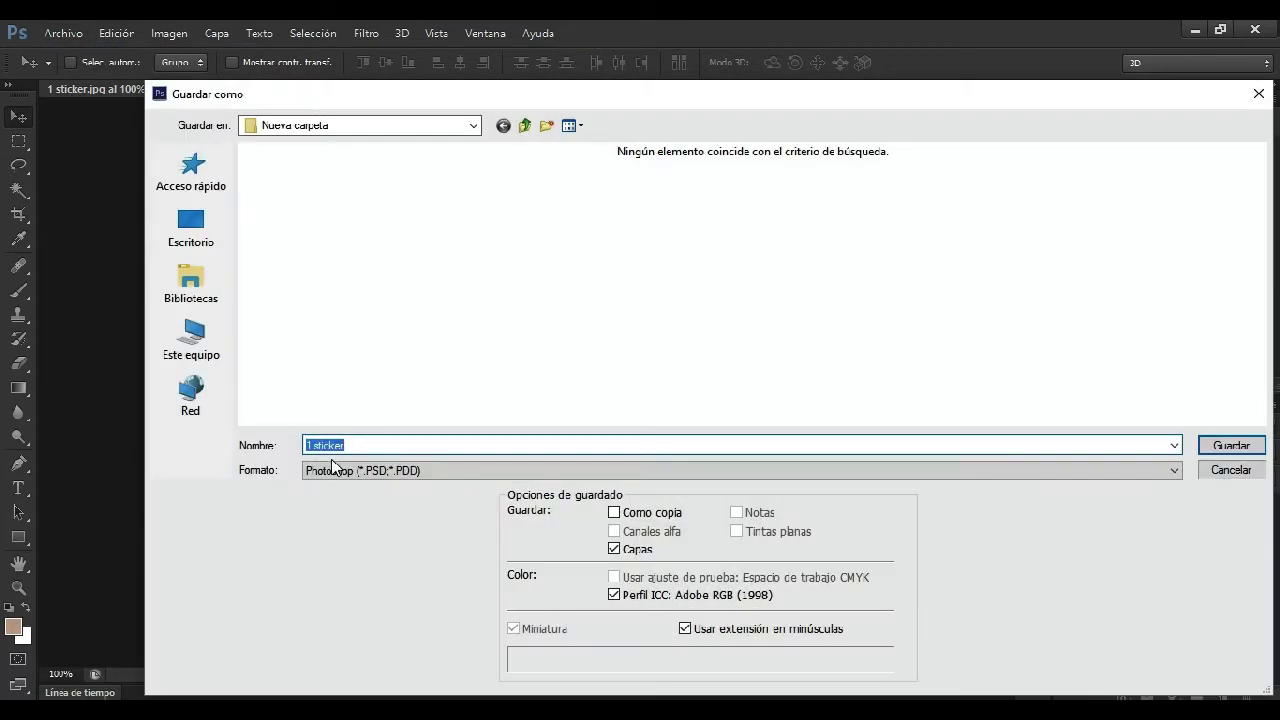
pyautogui.click(338, 470)
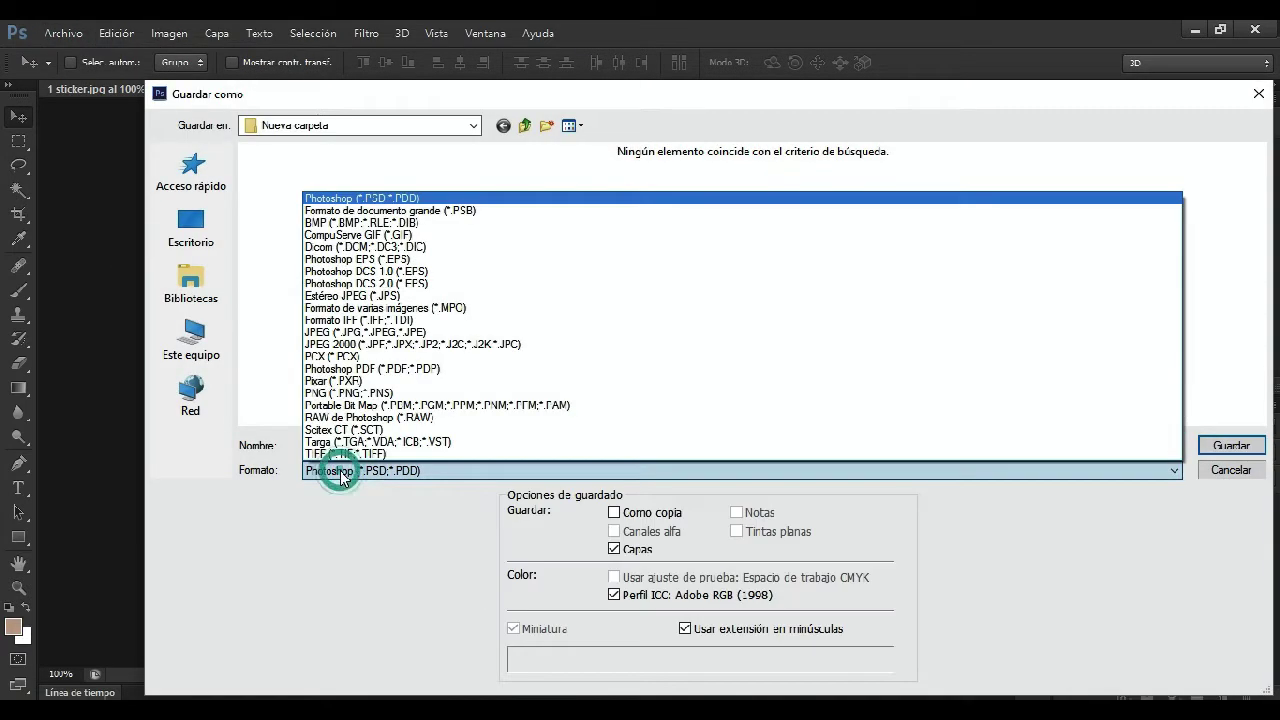
pyautogui.click(376, 395)
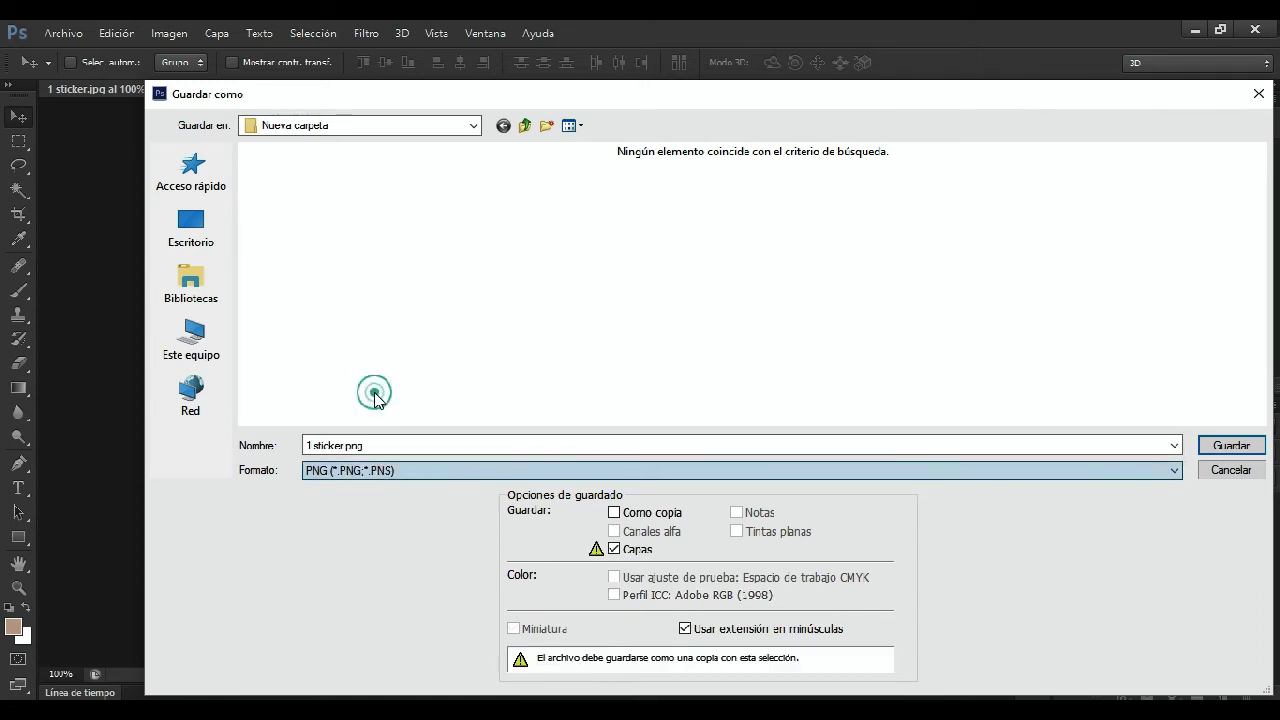
pyautogui.click(1229, 448)
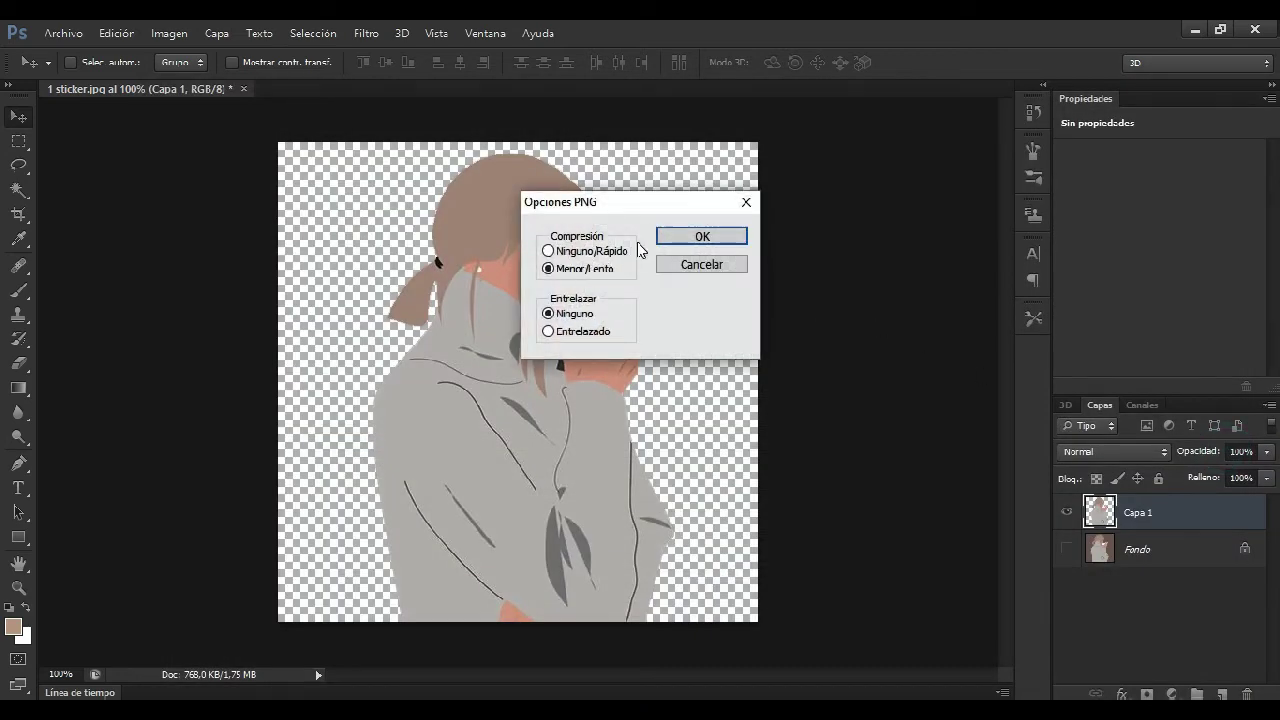
pyautogui.click(690, 238)
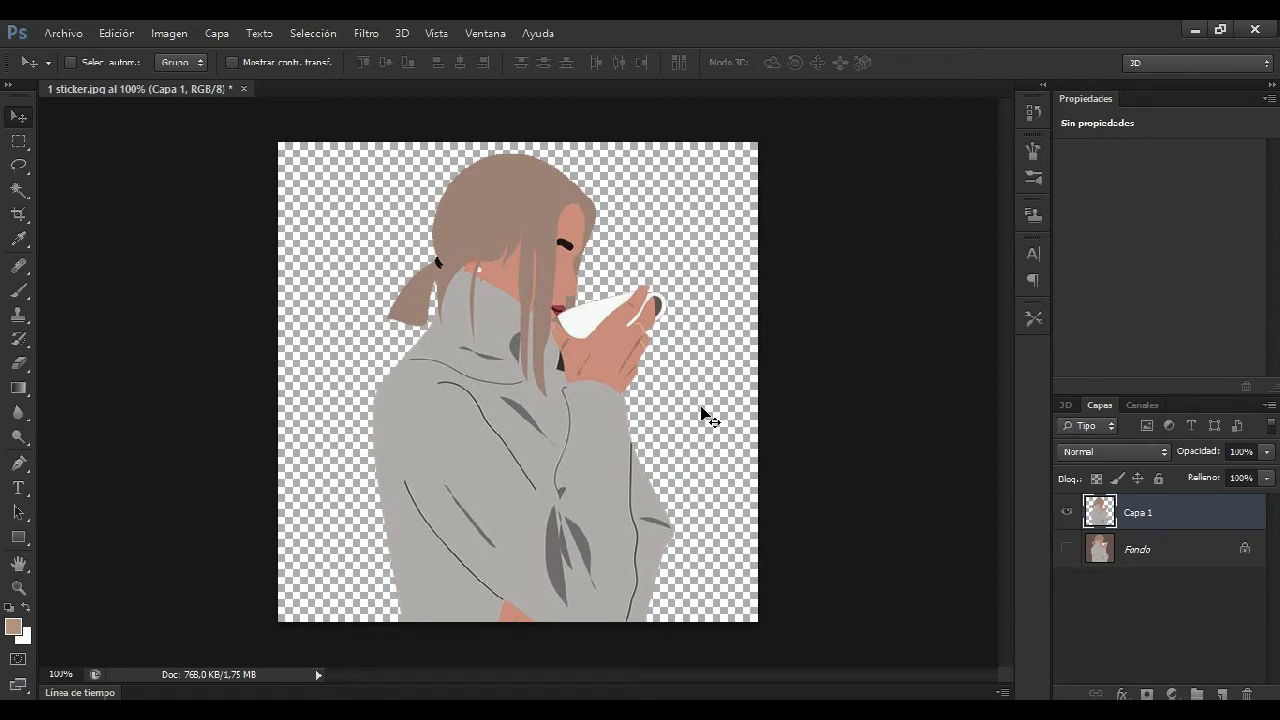
# Close the sticker without saving and create a new 512 × 512 transparent document.
pyautogui.click(243, 90)
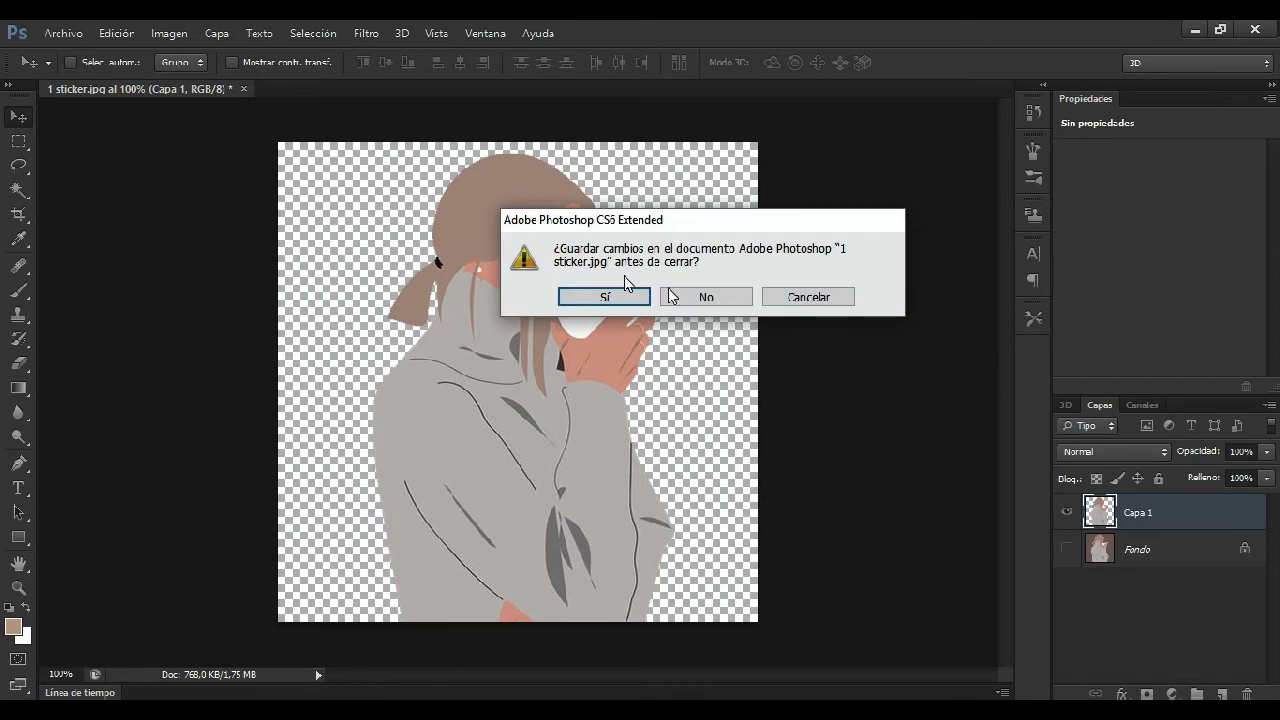
pyautogui.click(706, 303)
pyautogui.click(73, 34)
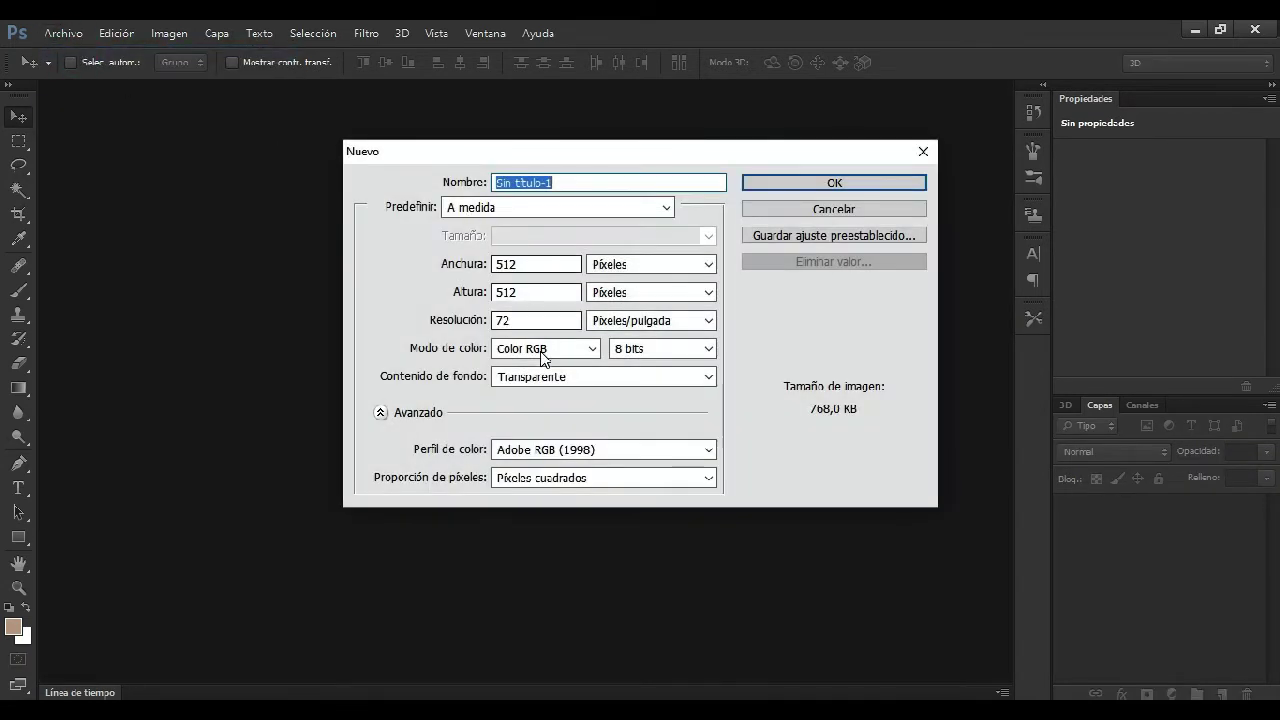
pyautogui.click(812, 187)
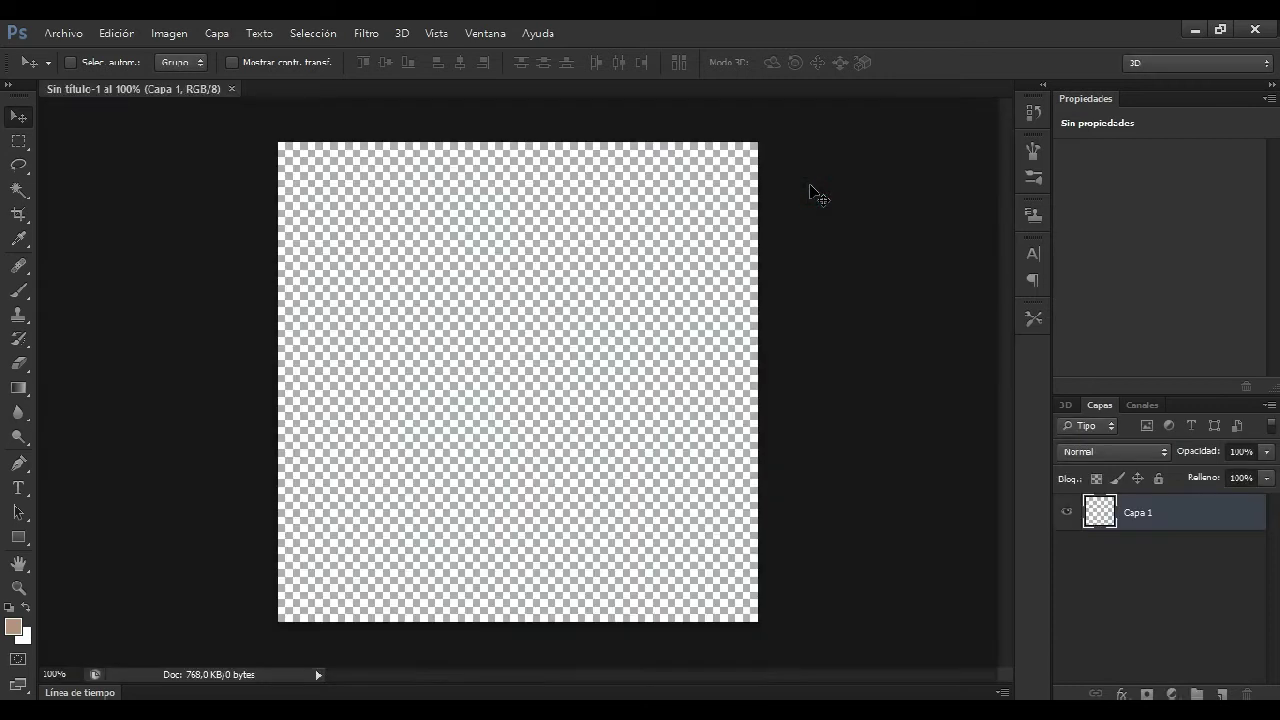
# Place the kally photo from the Escritorio > Amor > vintage folder into the document.
pyautogui.click(63, 33)
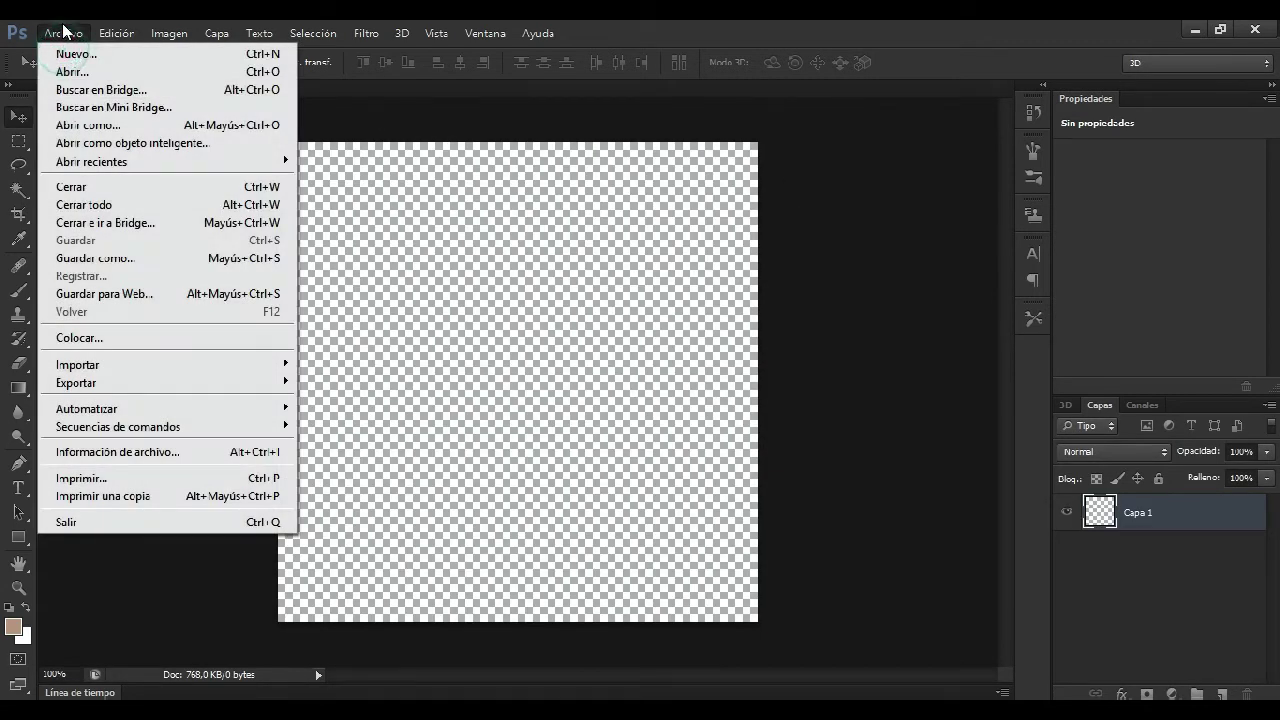
pyautogui.click(207, 338)
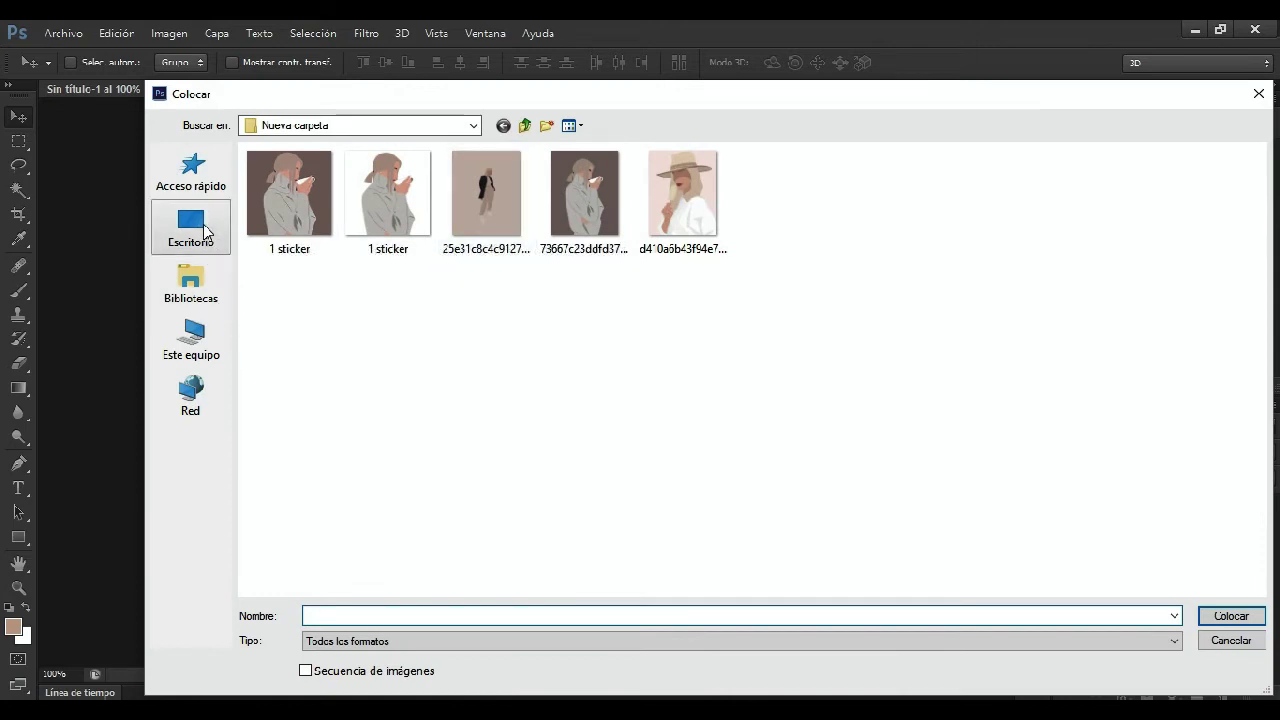
pyautogui.click(195, 225)
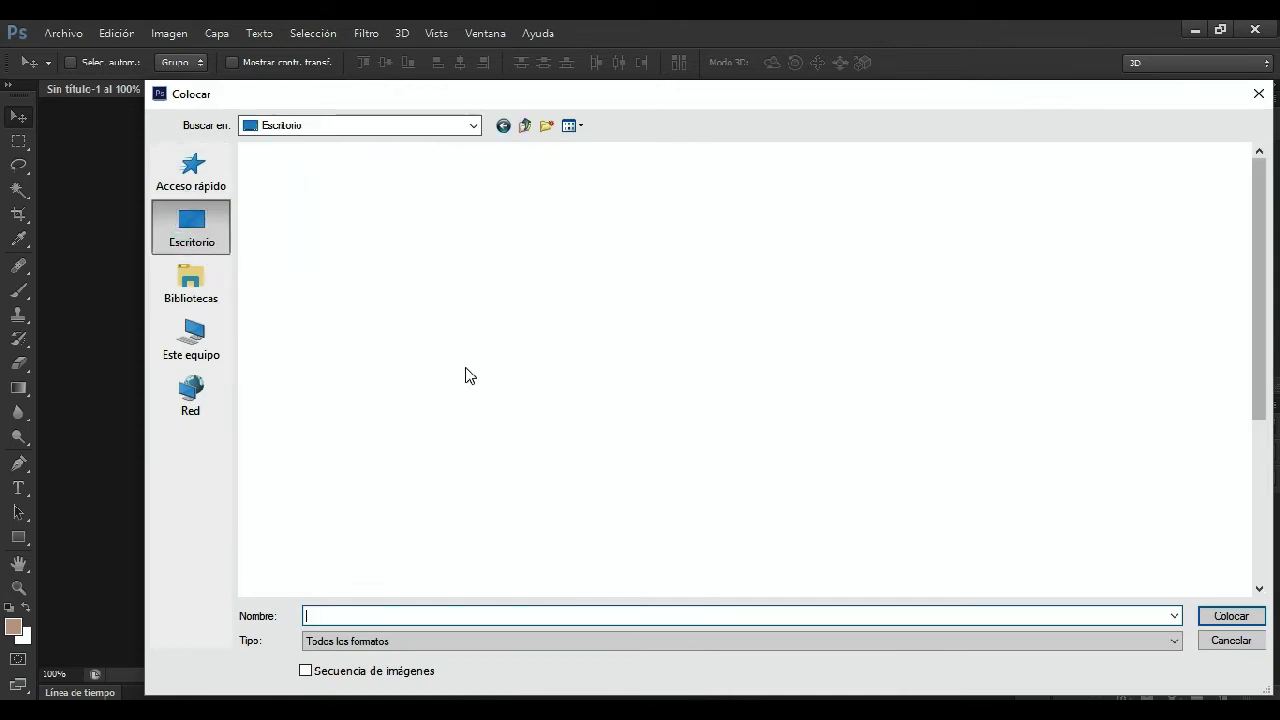
pyautogui.scroll(-3, 900, 525)
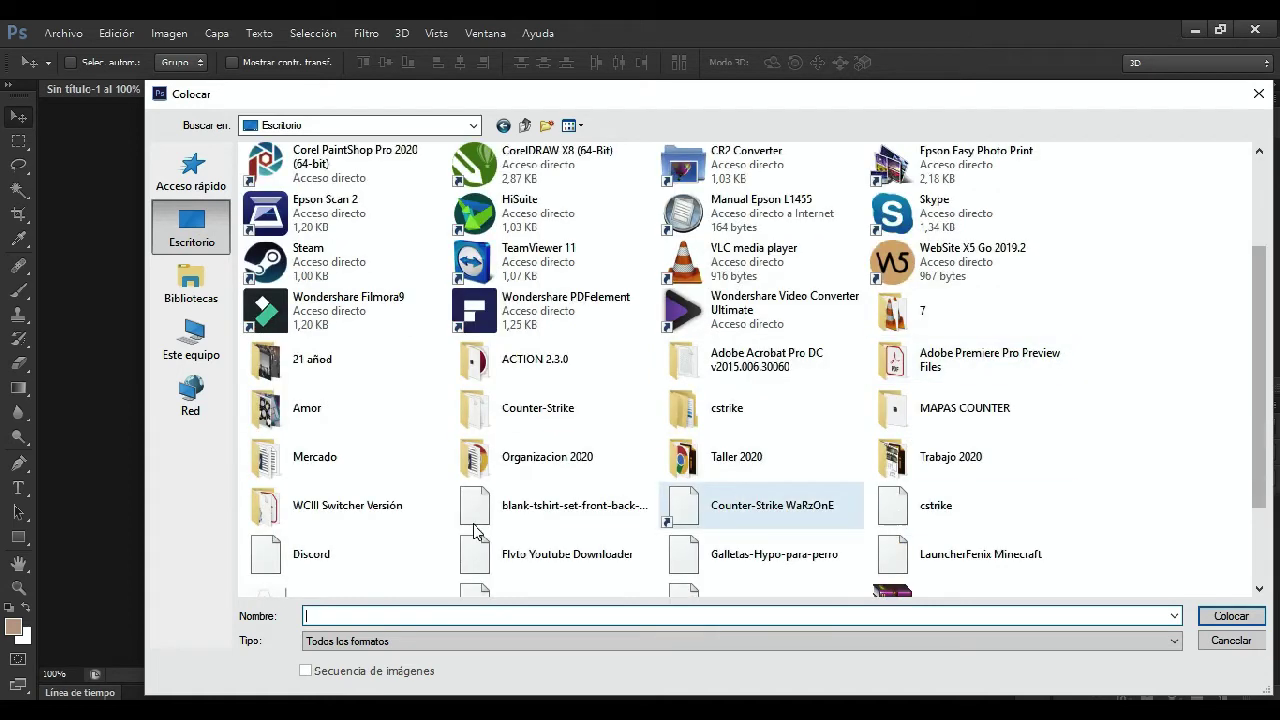
pyautogui.doubleClick(364, 410)
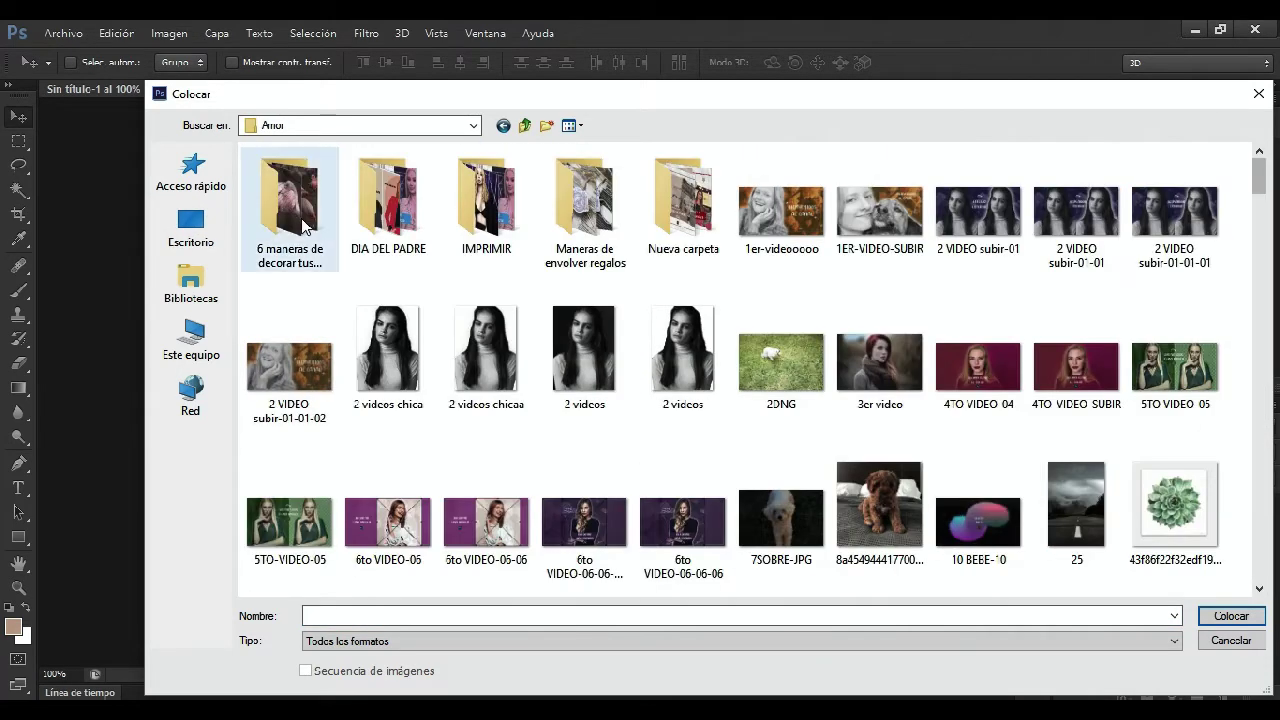
pyautogui.doubleClick(298, 214)
pyautogui.doubleClick(315, 204)
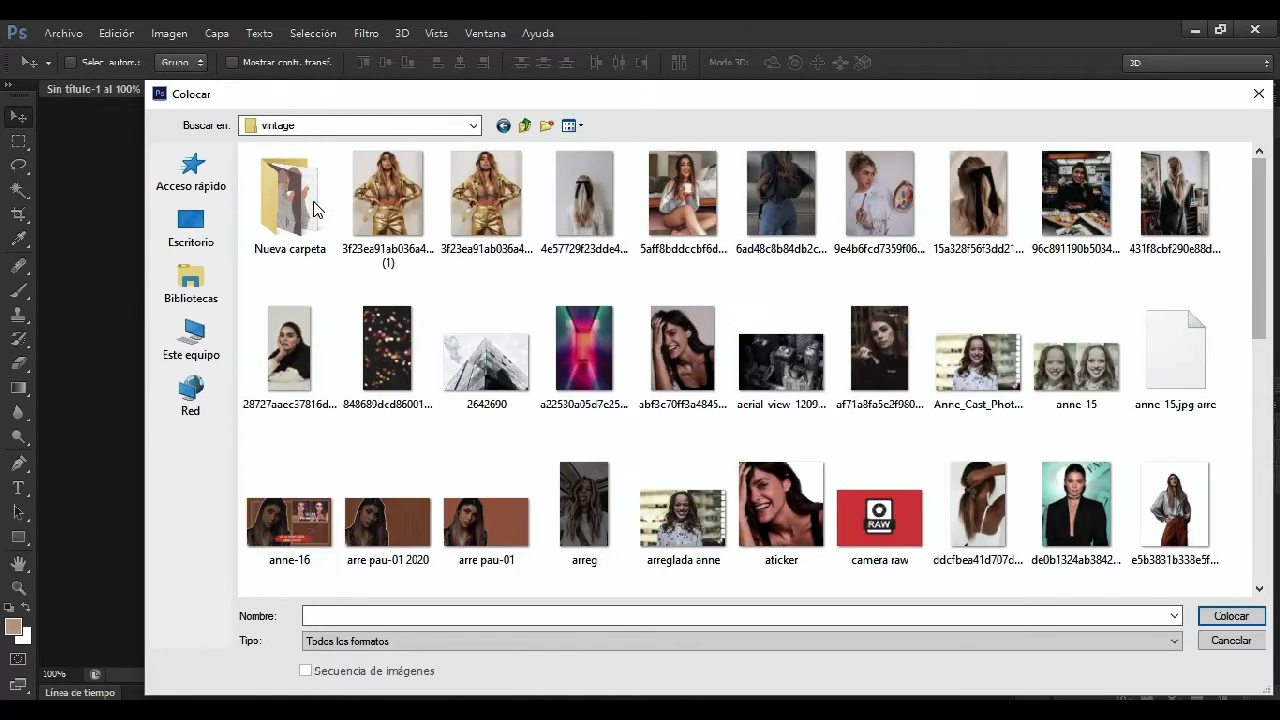
pyautogui.scroll(-2, 985, 337)
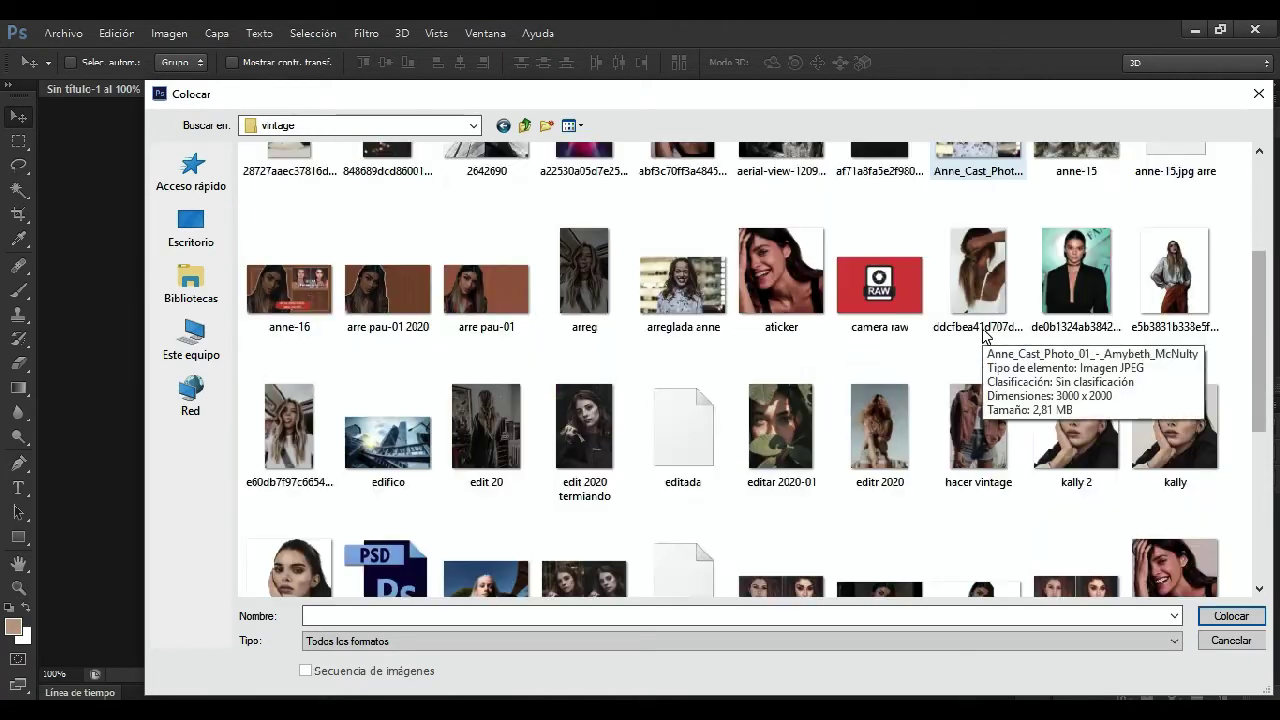
pyautogui.scroll(-2, 985, 337)
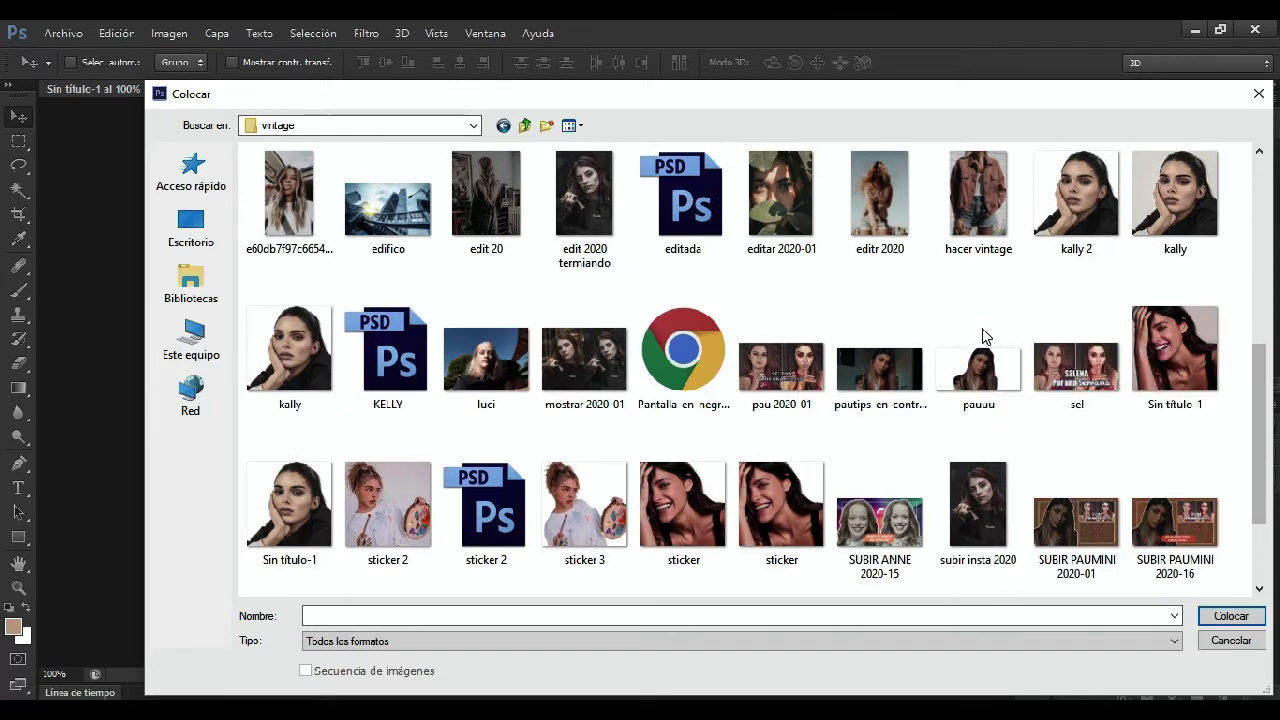
pyautogui.click(1175, 200)
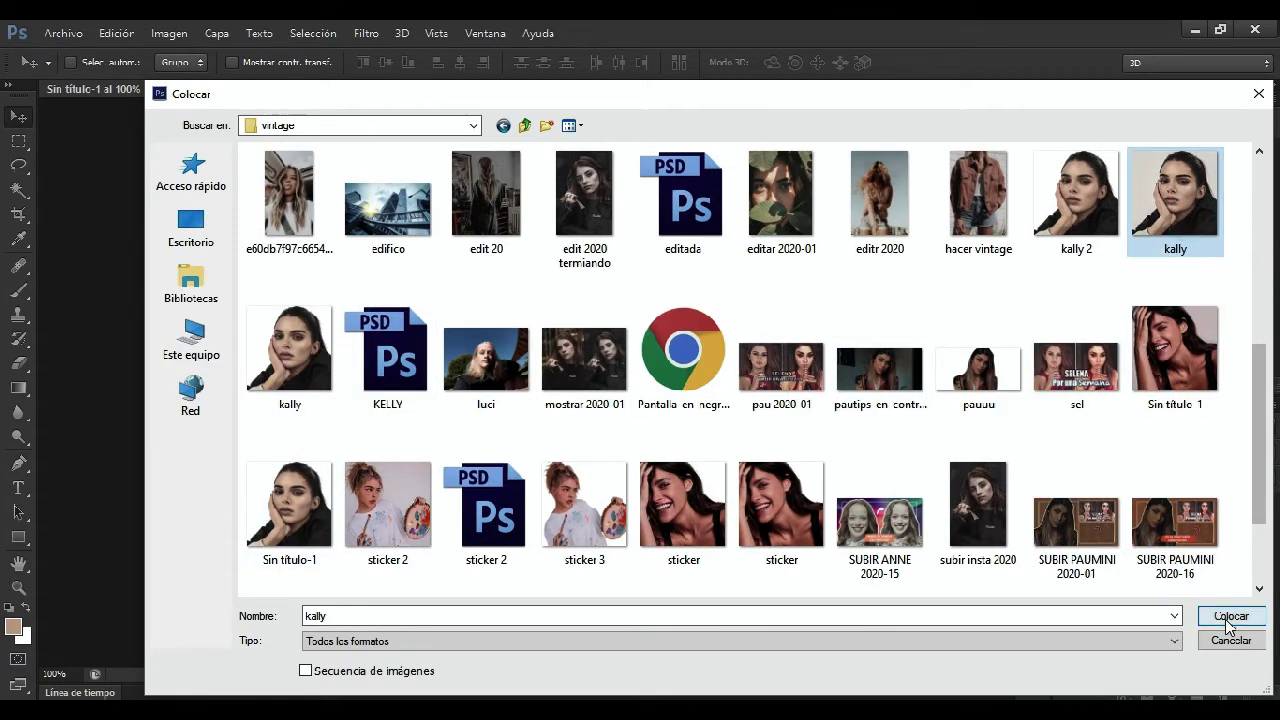
pyautogui.click(1231, 616)
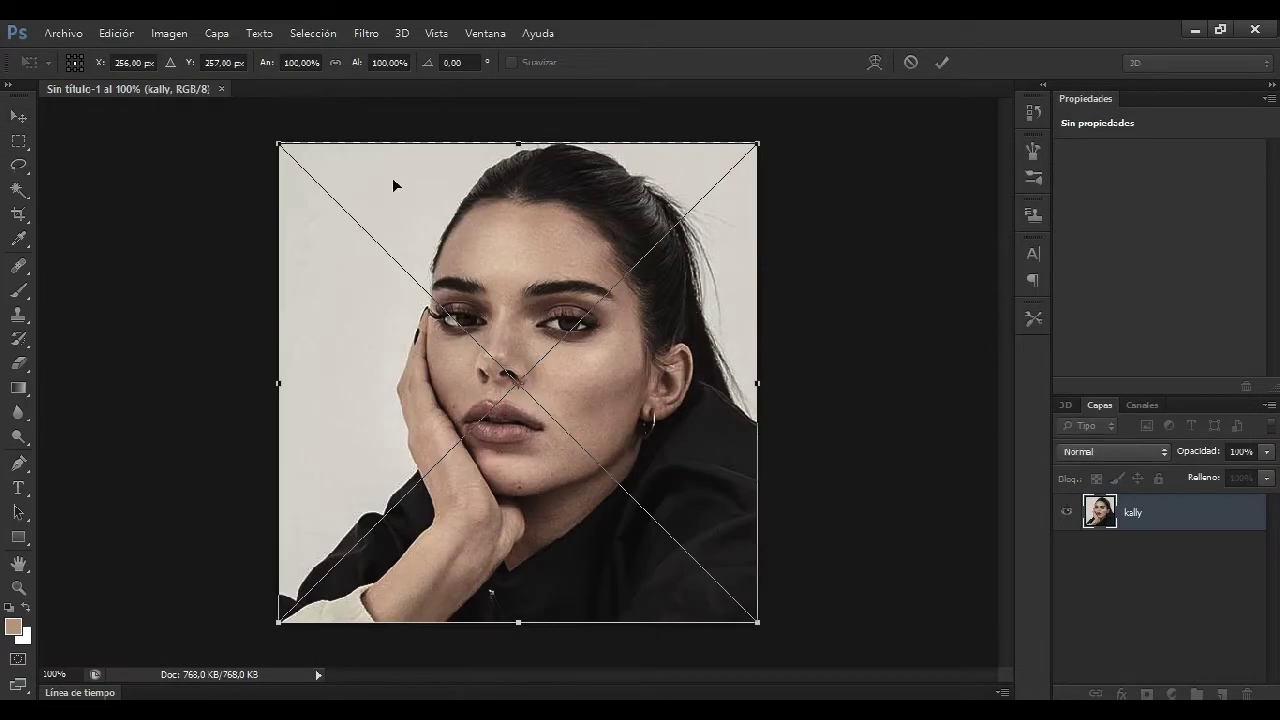
# Stretch the kally photo slightly to cover the 512 × 512 canvas and commit it.
pyautogui.moveTo(277, 144); pyautogui.dragTo(274, 142)
pyautogui.click(943, 64)
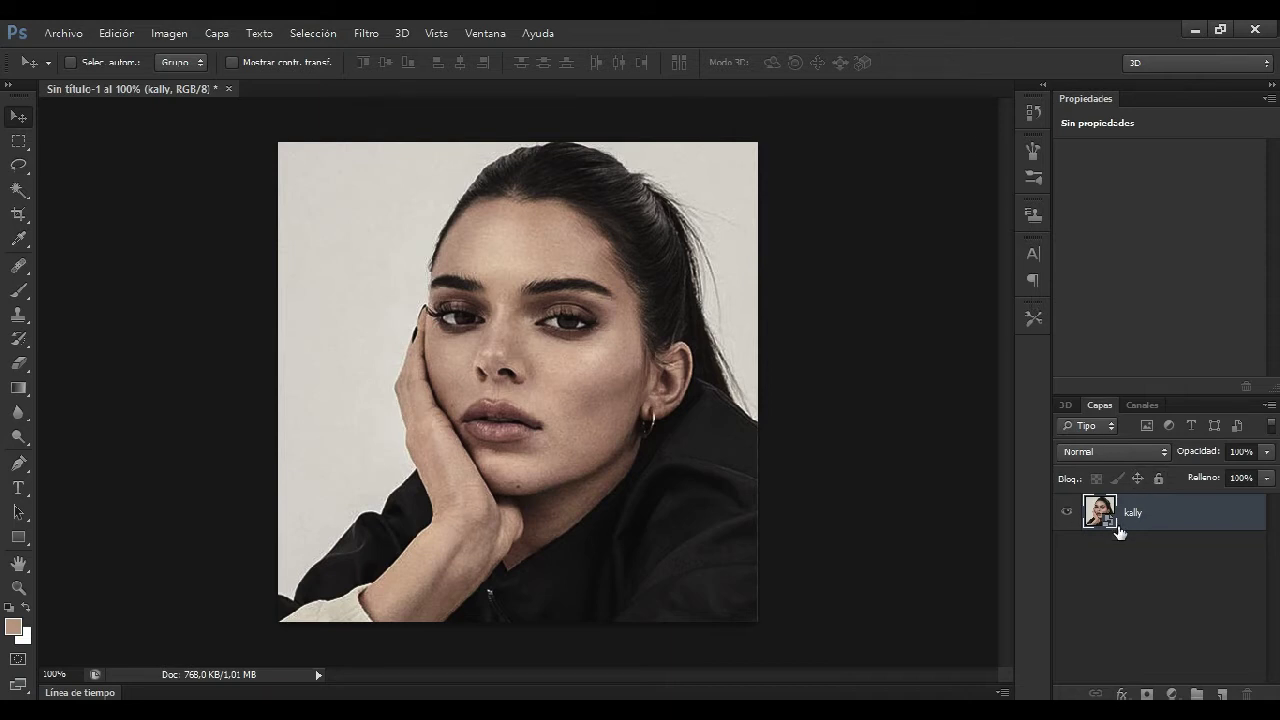
pyautogui.click(62, 33)
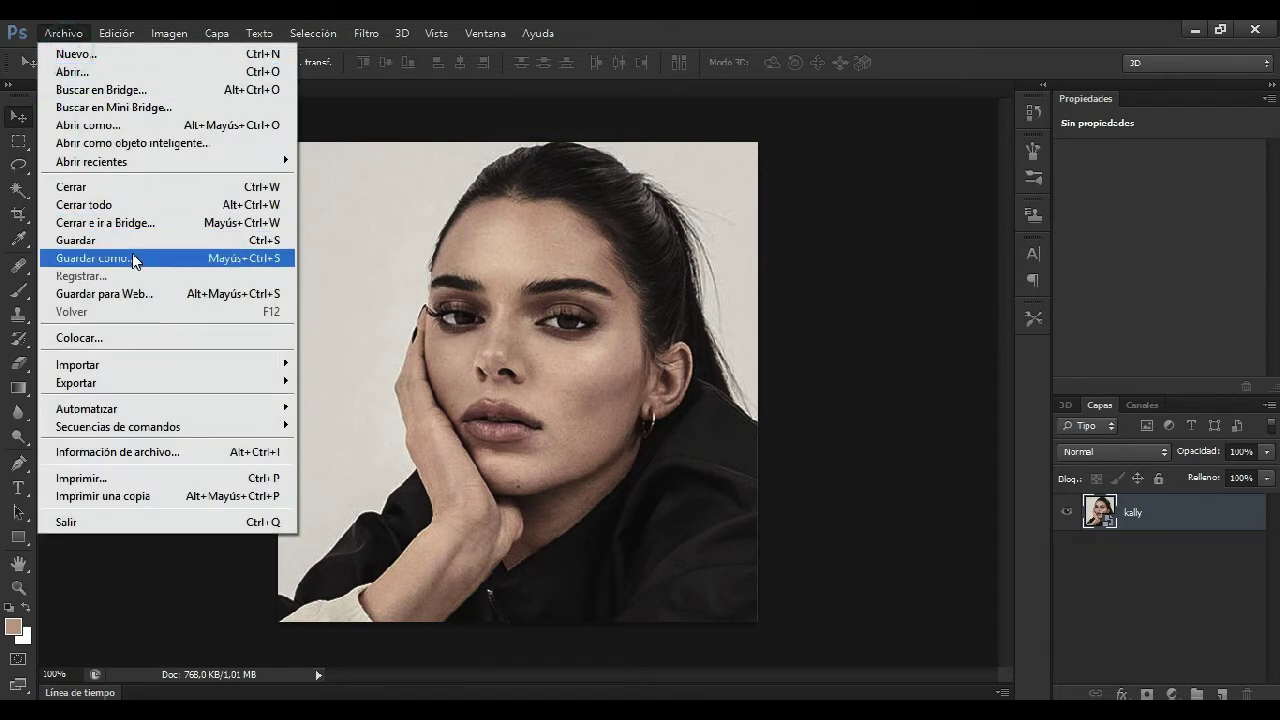
# Save the canvas as JPEG 'kally final' at quality 12 (Máxima), then close it.
pyautogui.click(133, 258)
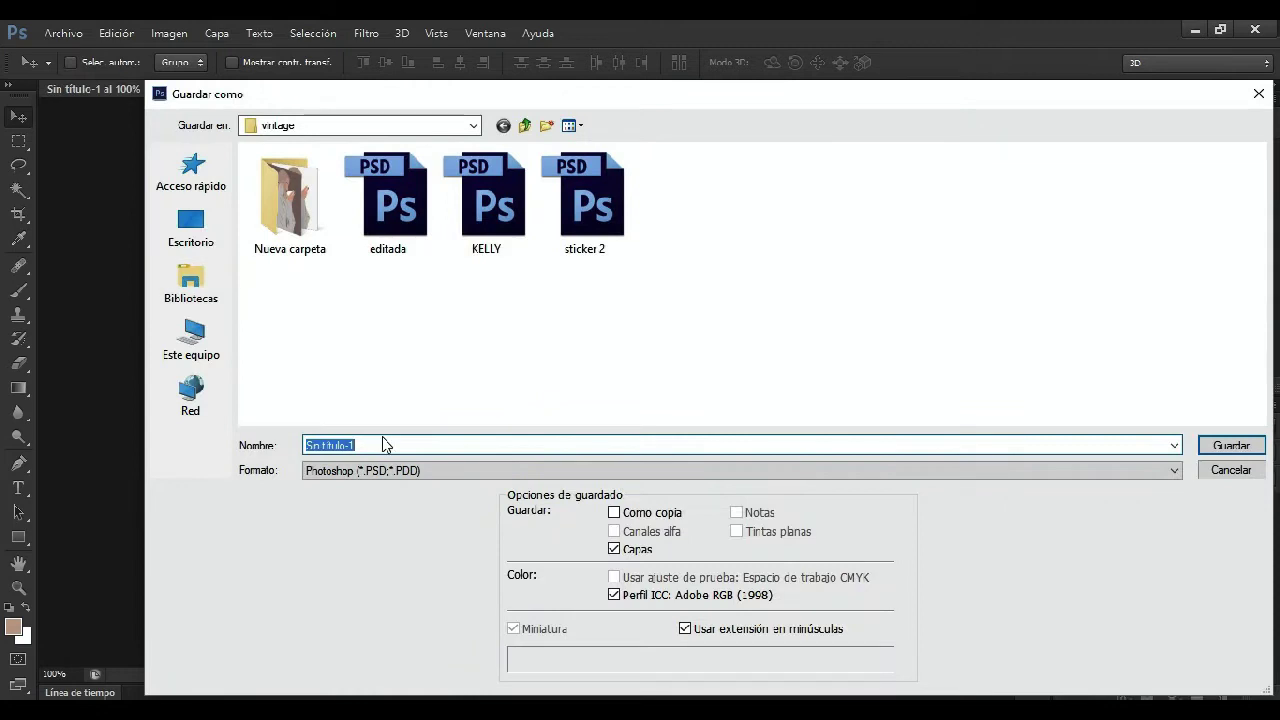
pyautogui.write('kally')
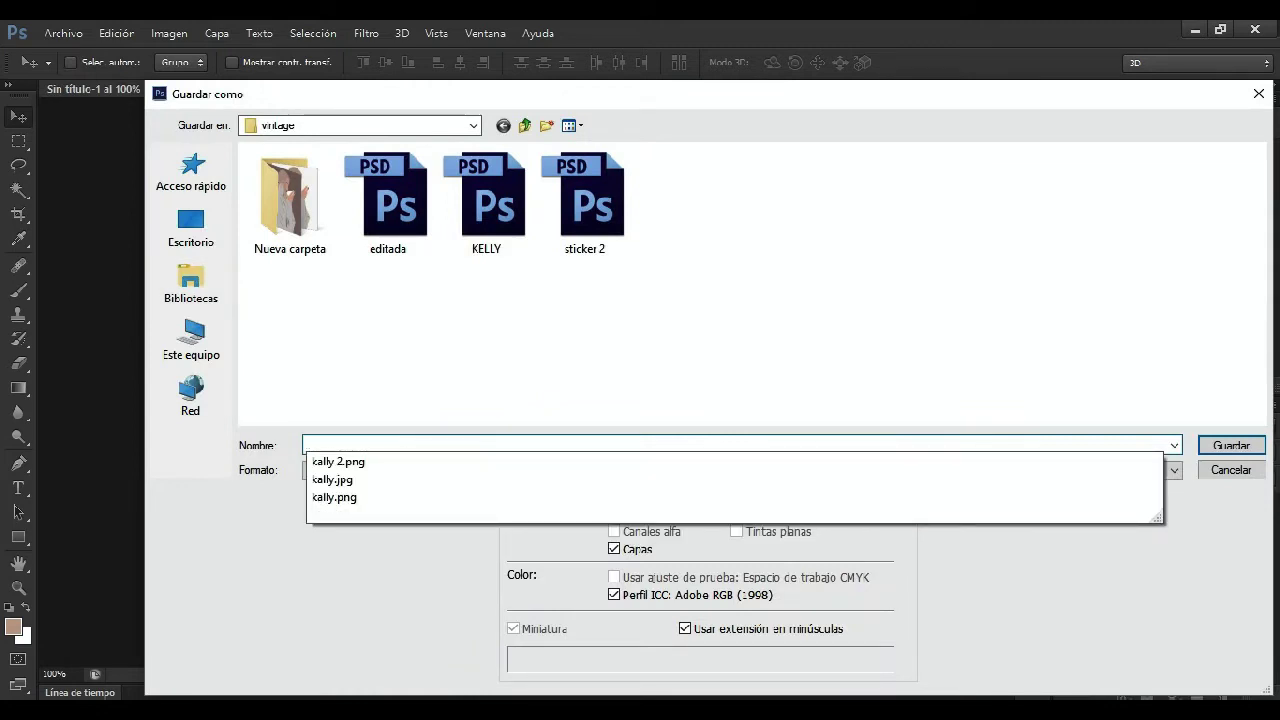
pyautogui.write(' final')
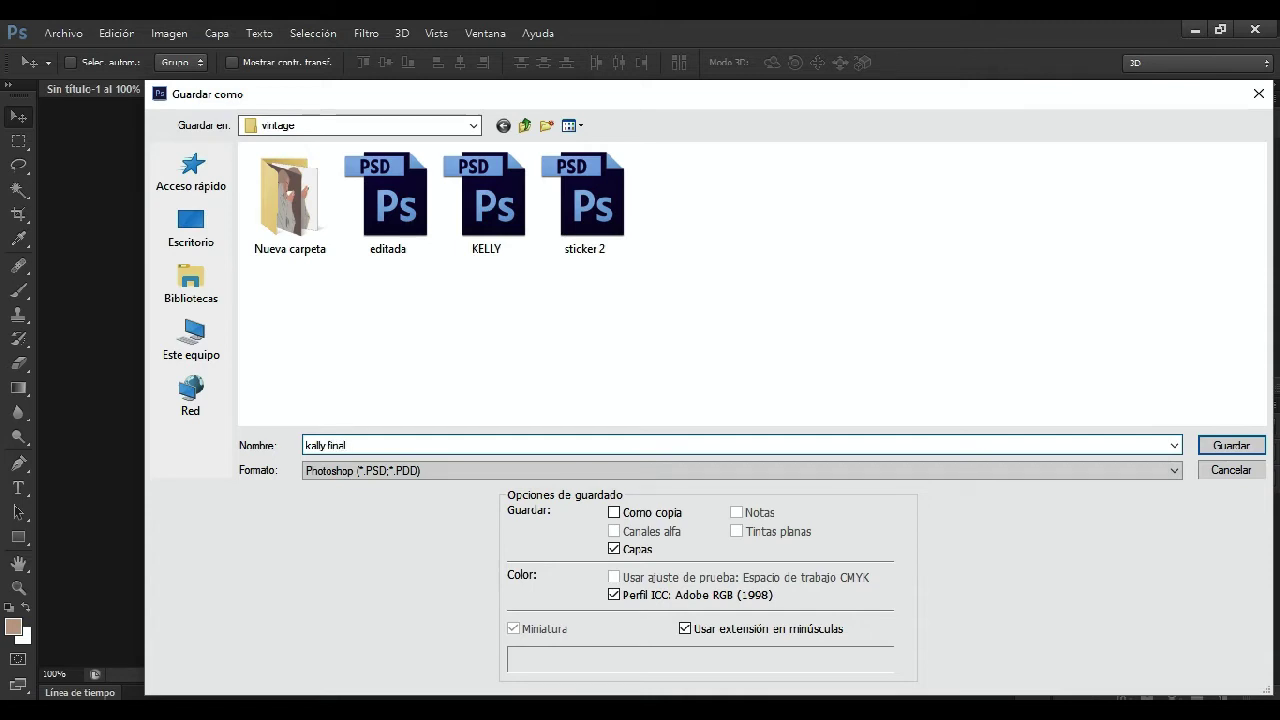
pyautogui.click(449, 472)
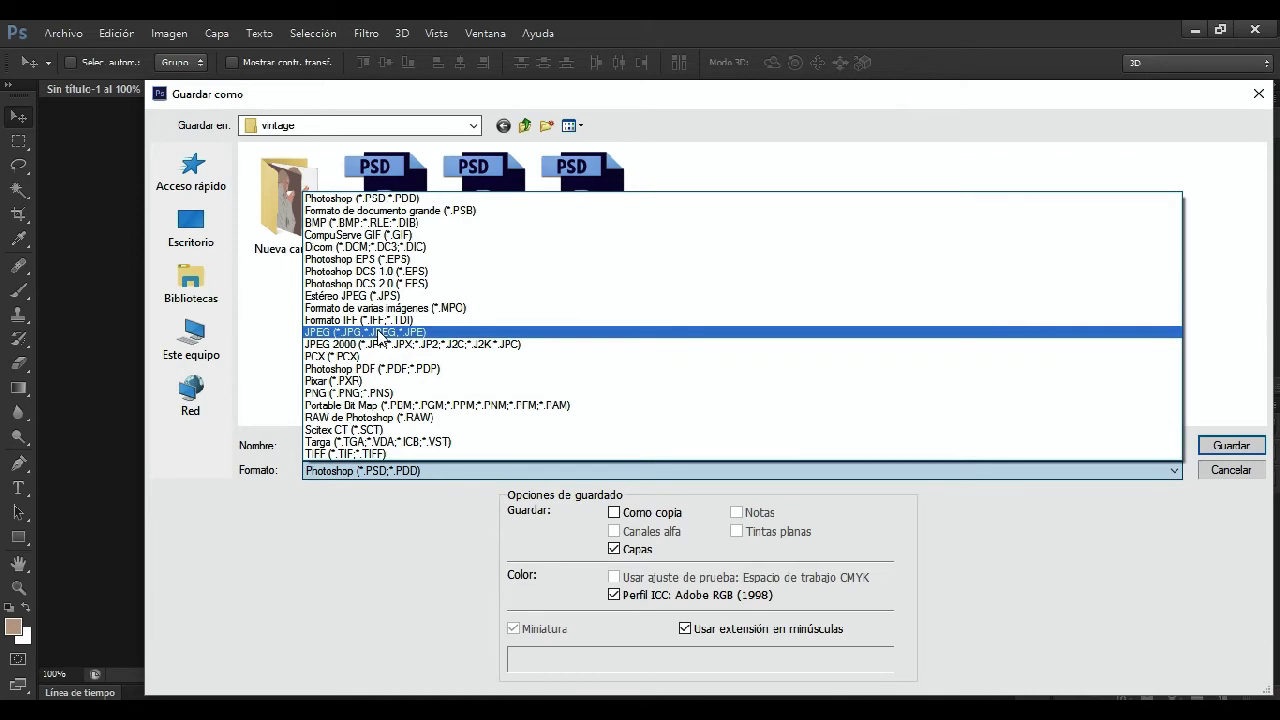
pyautogui.click(378, 332)
pyautogui.click(1231, 445)
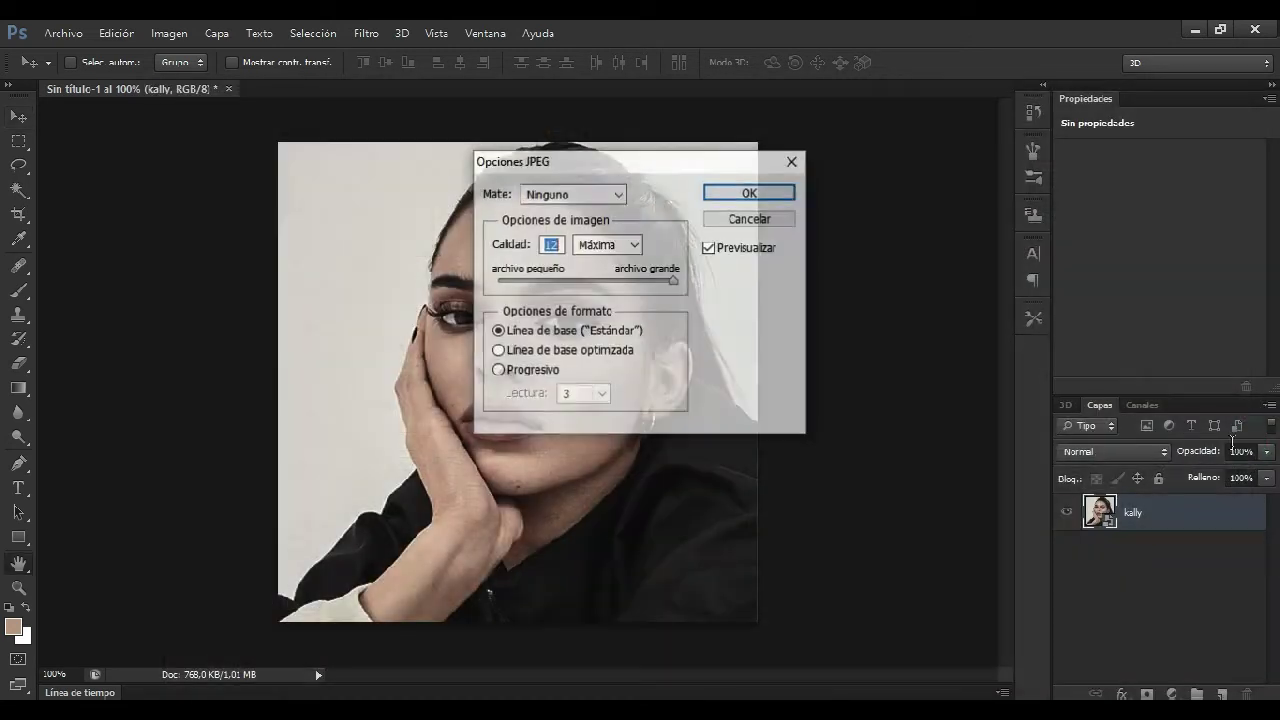
pyautogui.click(737, 193)
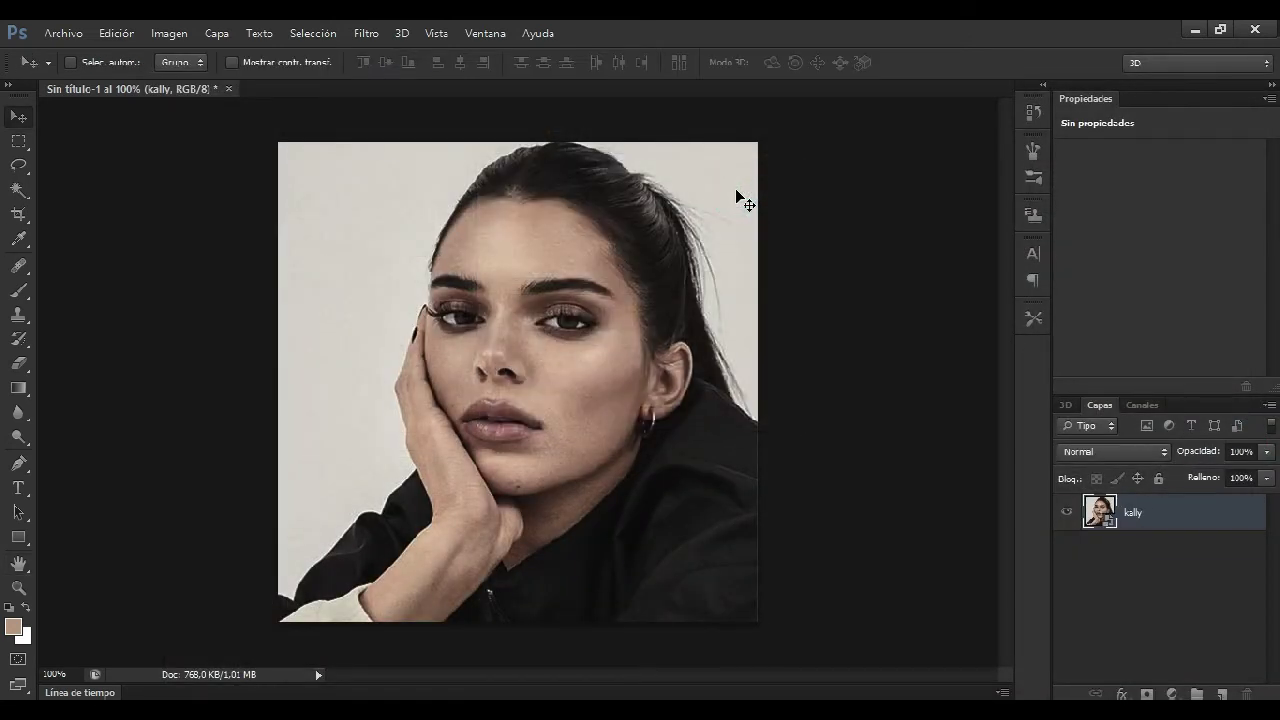
pyautogui.click(229, 89)
# Discard changes, reopen kally final.jpg, and duplicate its Fondo layer as Capa 1.
pyautogui.click(706, 294)
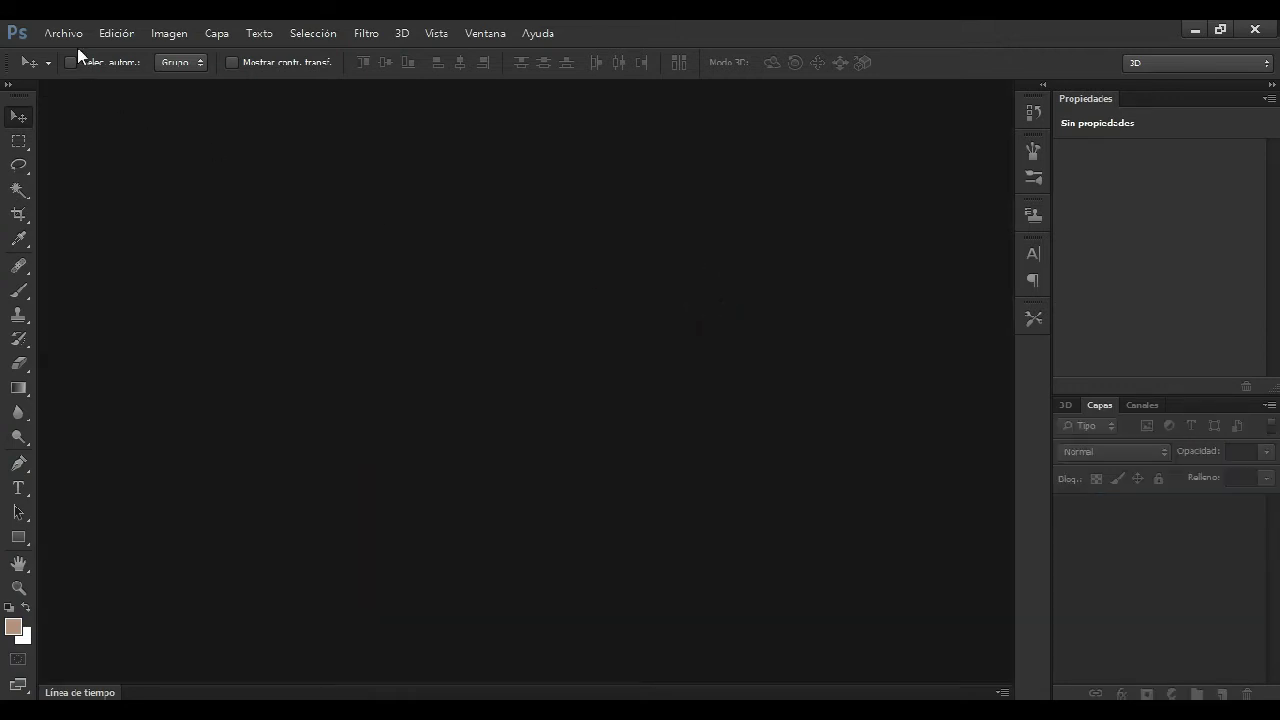
pyautogui.click(70, 33)
pyautogui.click(94, 72)
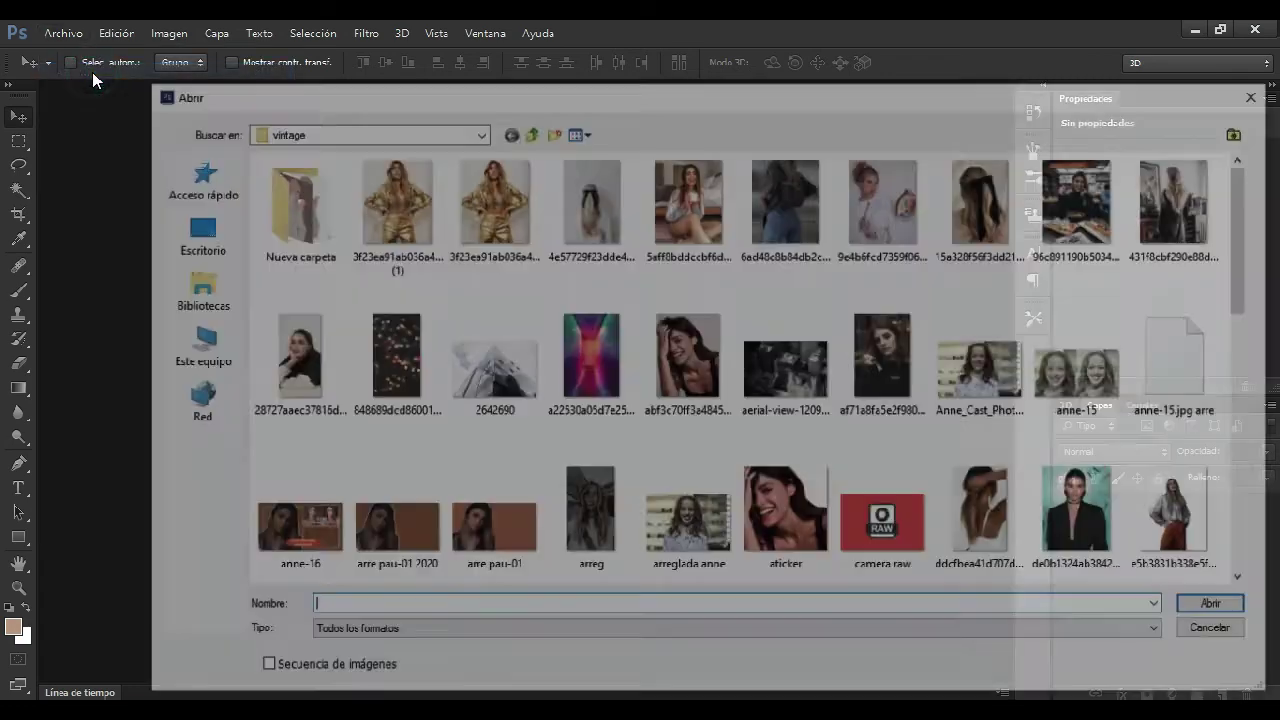
pyautogui.write('ka')
pyautogui.press('Down')
pyautogui.press('Down')
pyautogui.press('Return')
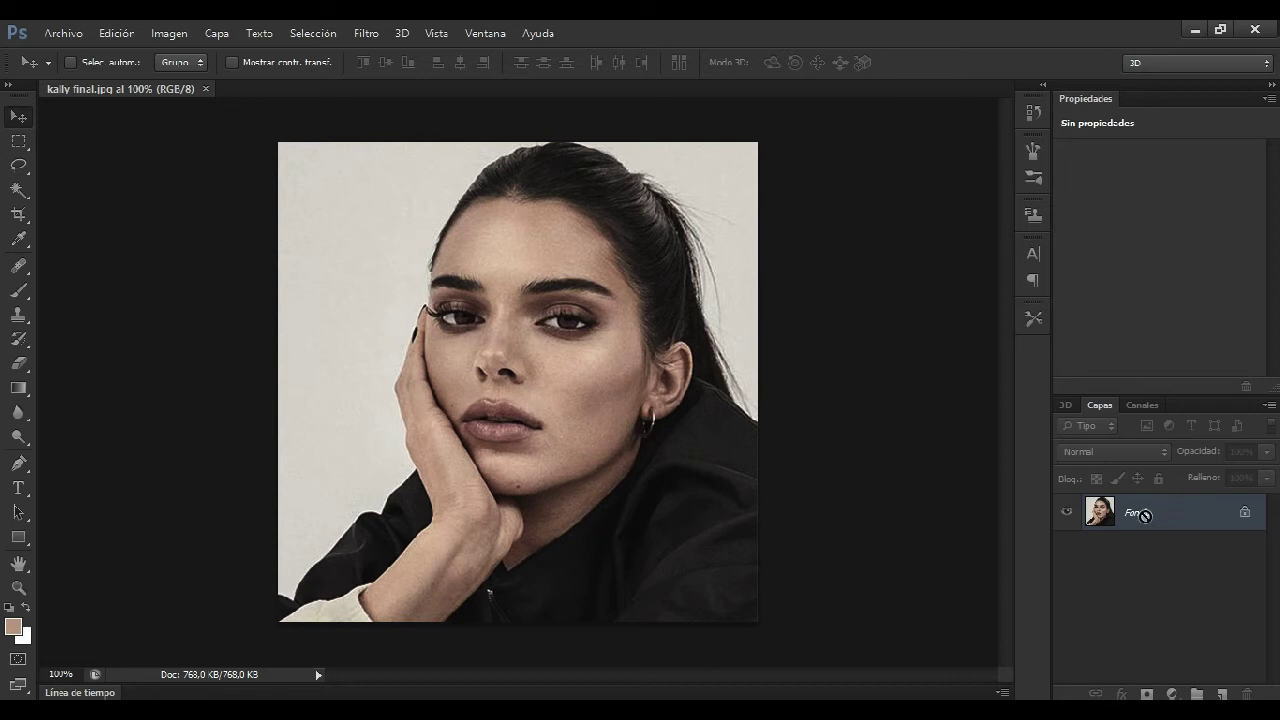
pyautogui.hotkey('ctrl', 'j')
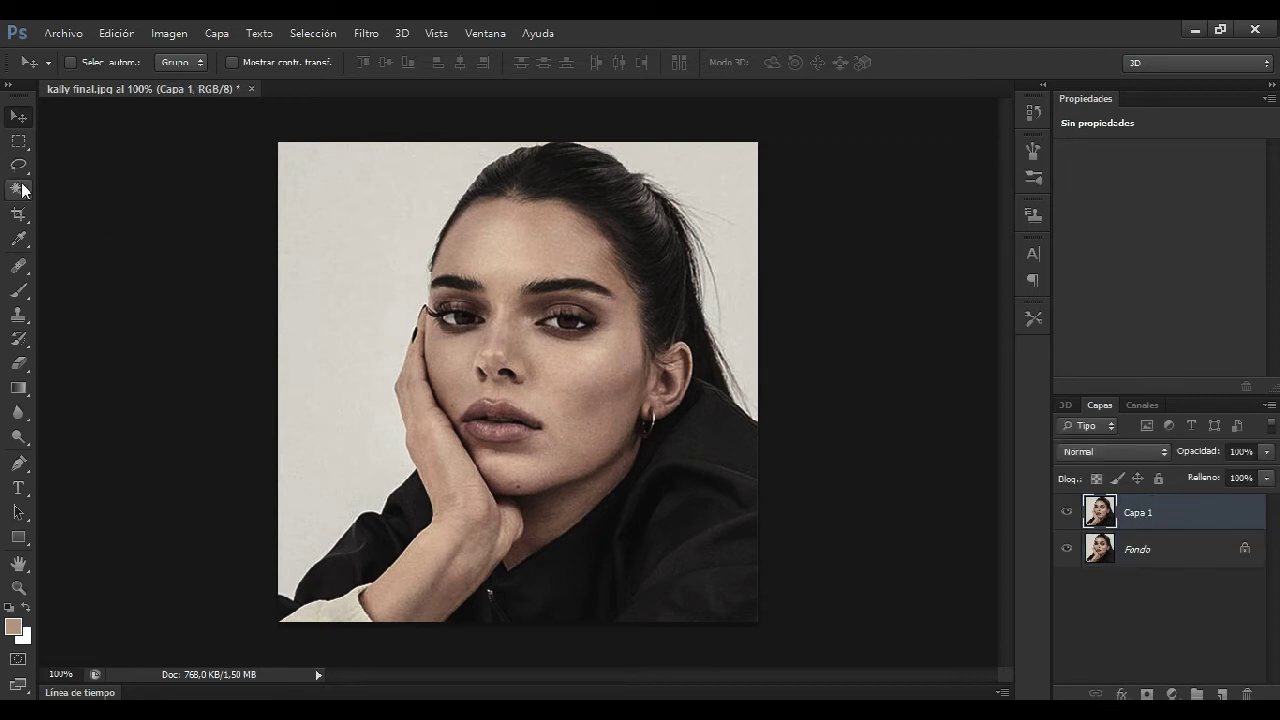
# Magic-wand the light backdrop beside the face and hair off Capa 1, then hide Fondo.
pyautogui.click(20, 191)
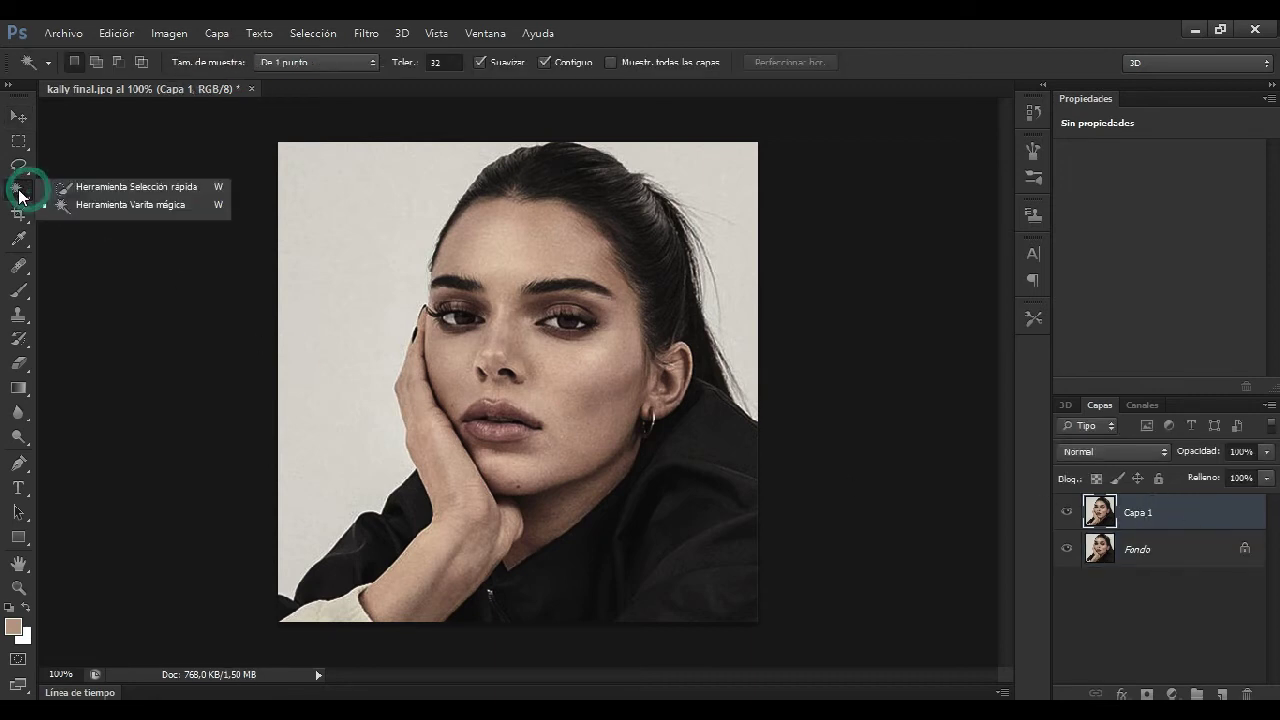
pyautogui.click(100, 206)
pyautogui.click(323, 216)
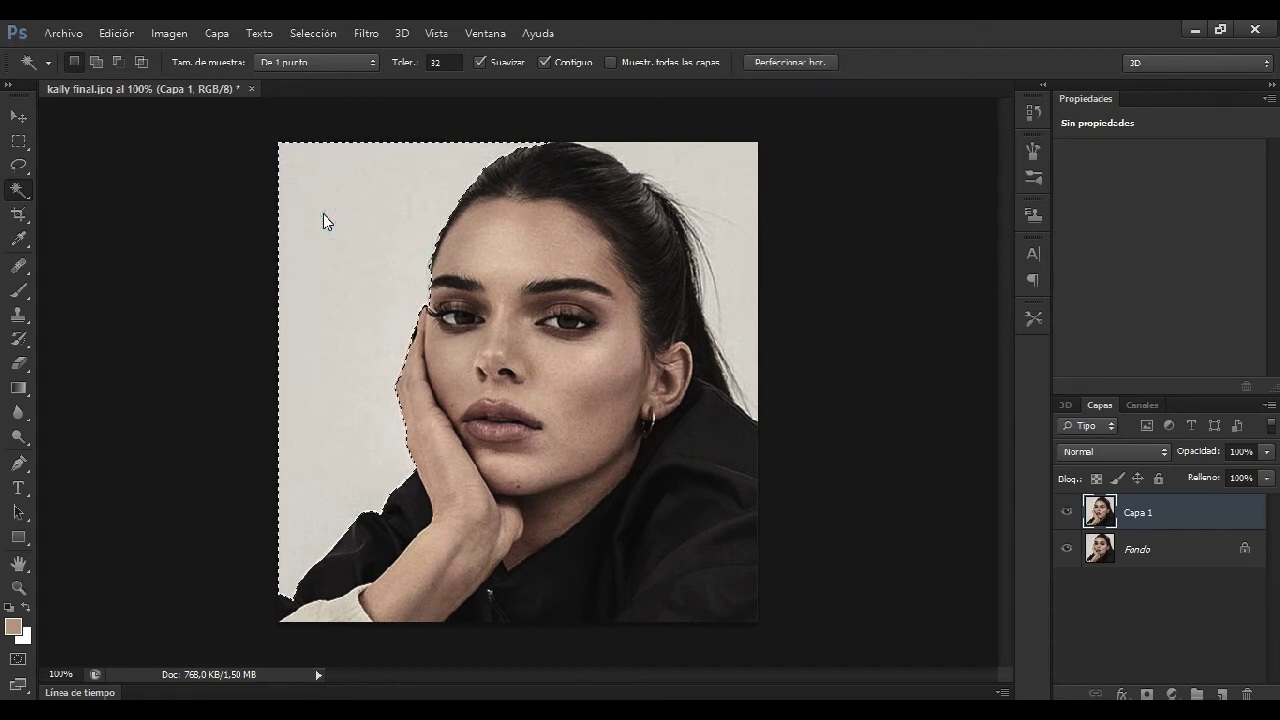
pyautogui.click(722, 157)
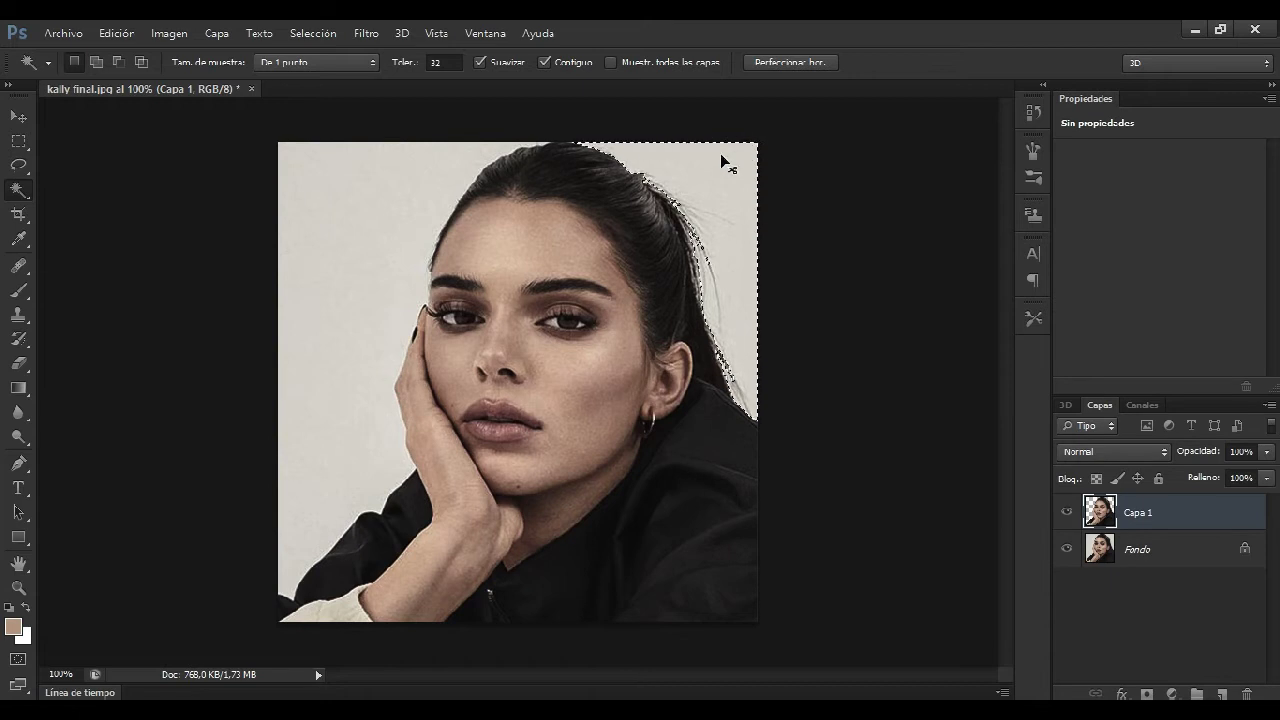
pyautogui.hotkey('ctrl', 'd')
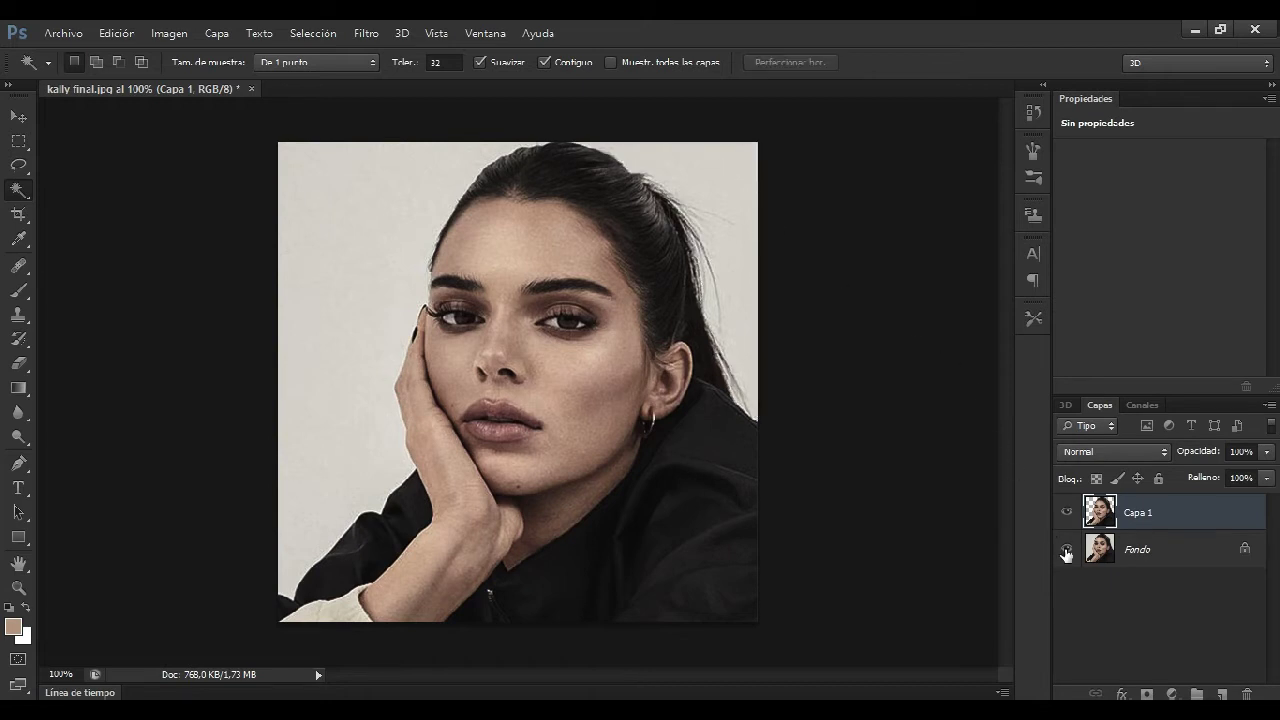
pyautogui.click(1066, 549)
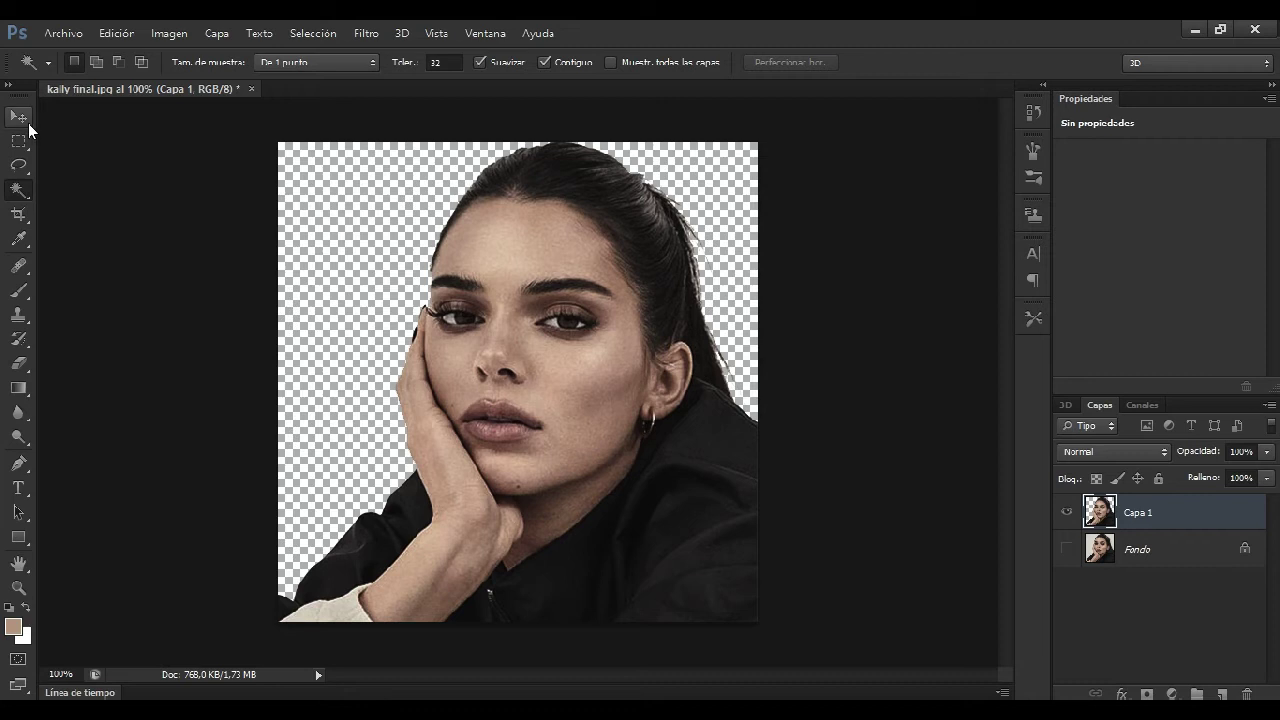
pyautogui.click(20, 118)
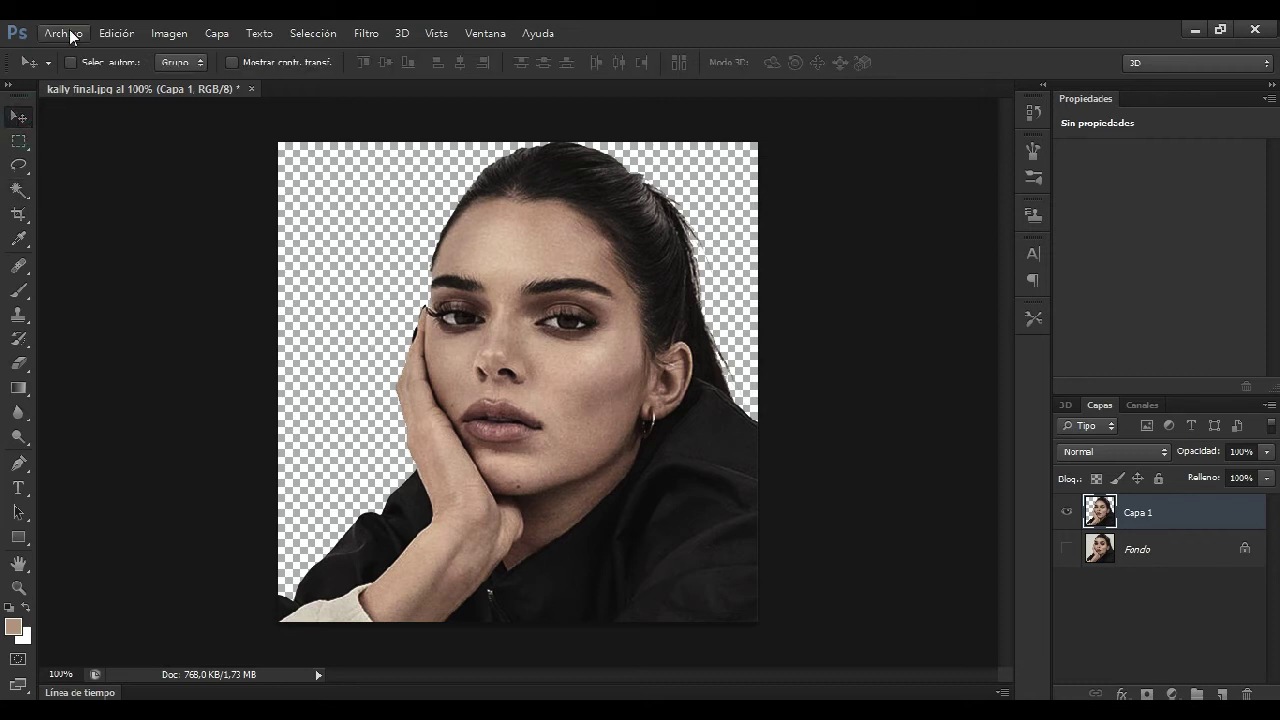
# Save the cut-out portrait as PNG 'kally final.png' in Nueva carpeta, accepting Menor/Lento compression.
pyautogui.click(64, 33)
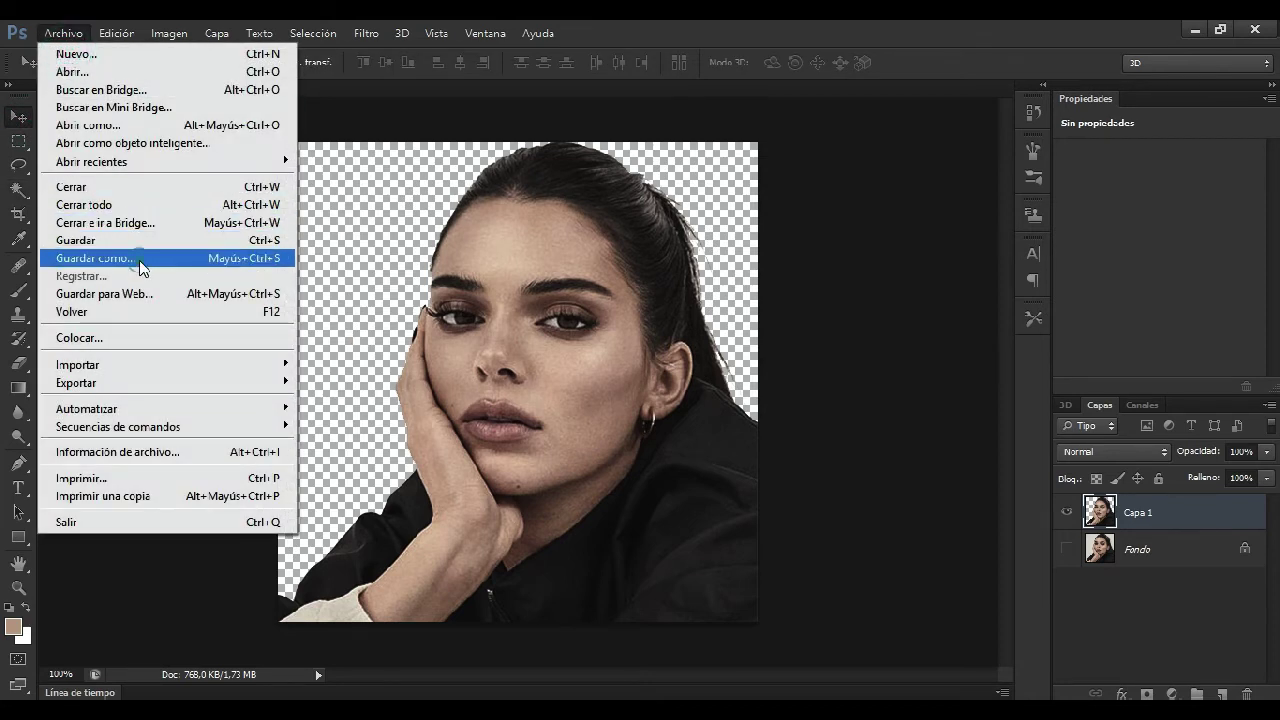
pyautogui.click(140, 258)
pyautogui.click(378, 472)
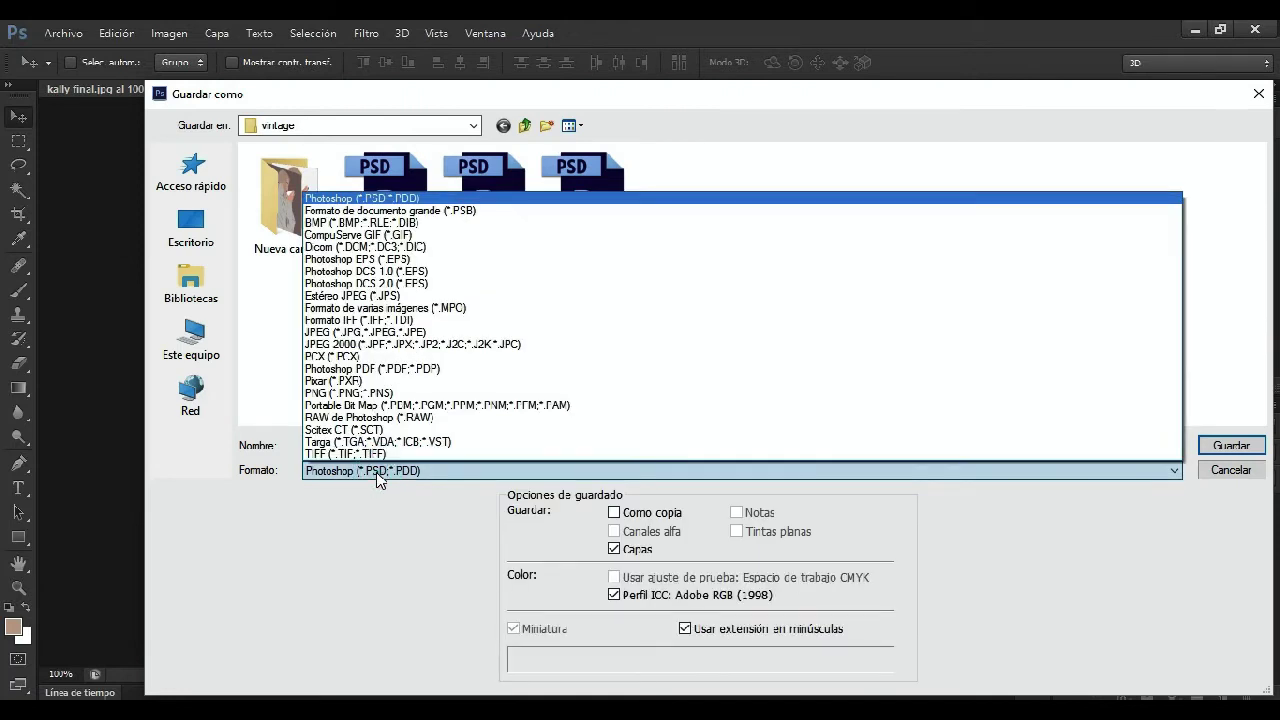
pyautogui.click(372, 394)
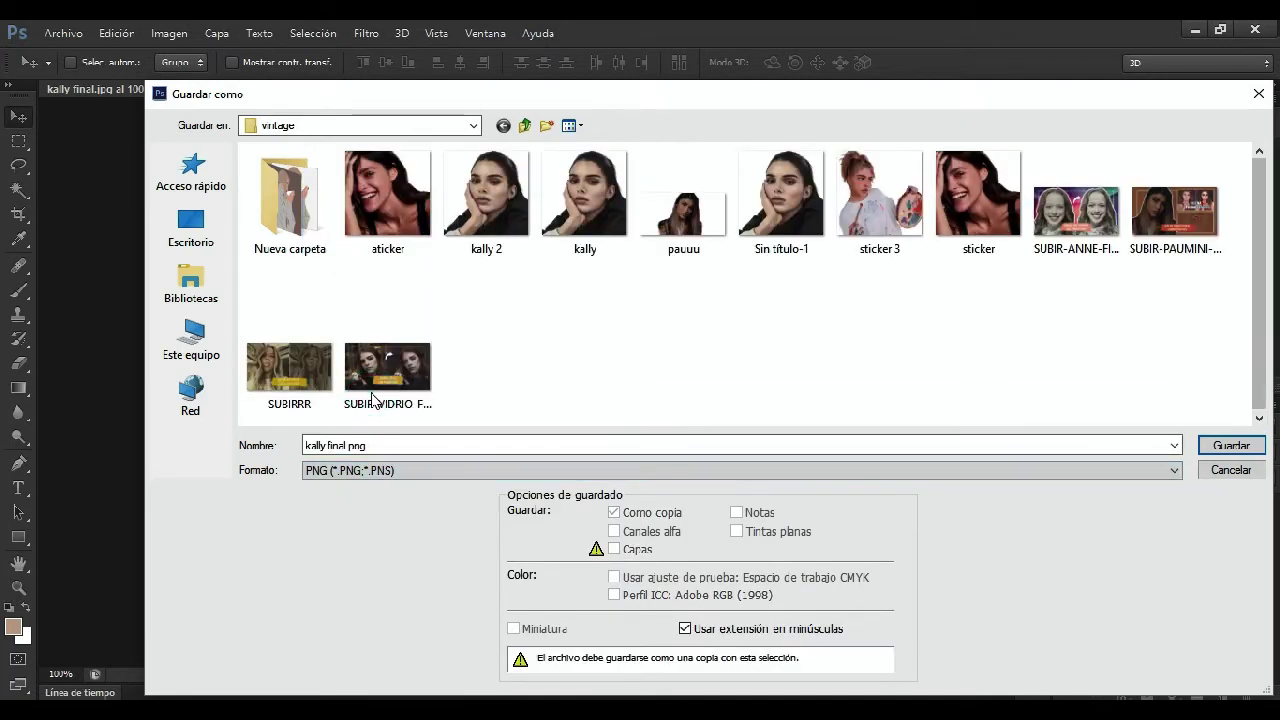
pyautogui.doubleClick(289, 195)
pyautogui.click(1230, 446)
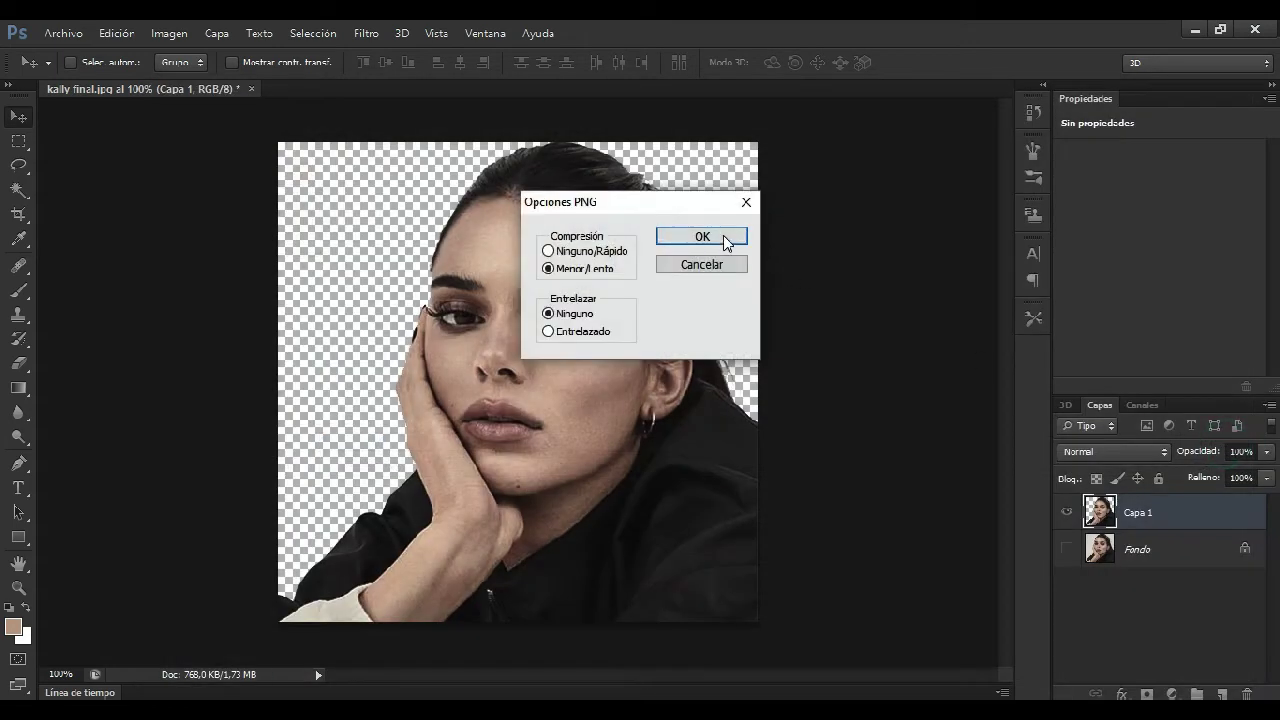
pyautogui.click(727, 243)
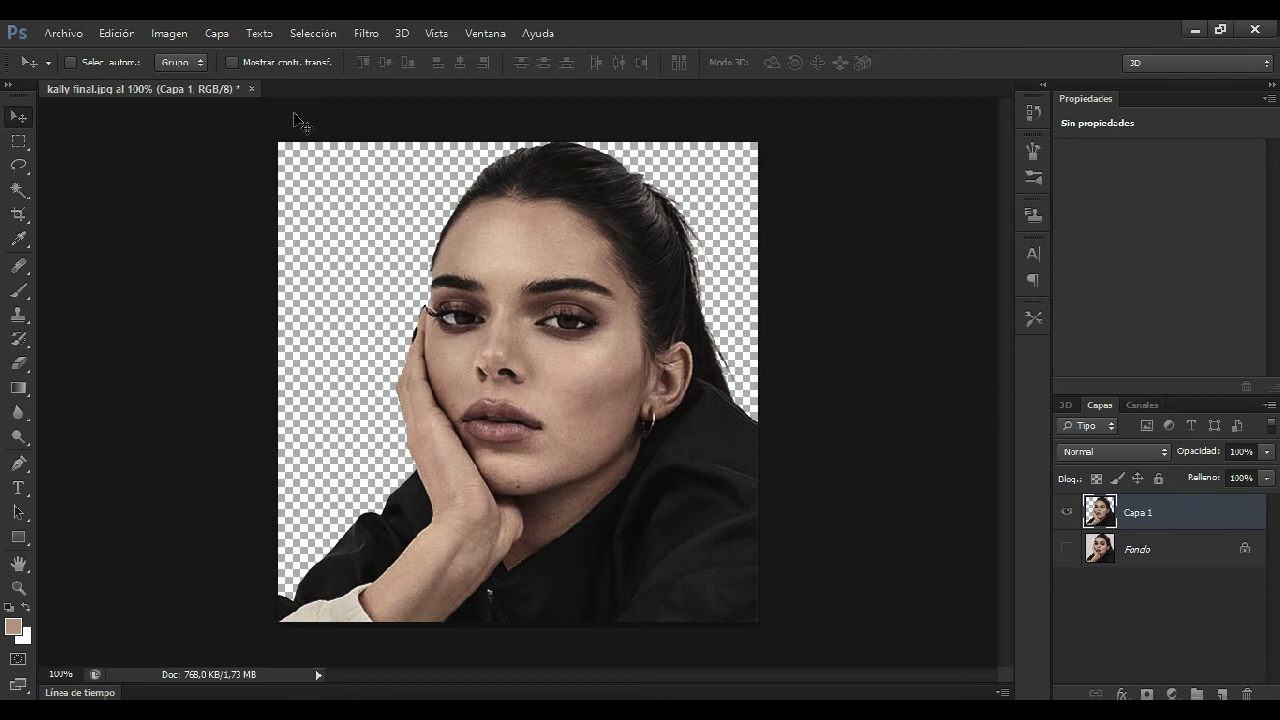
# Close kally final without saving and create a new 512×512 px transparent document.
pyautogui.click(251, 88)
pyautogui.click(690, 296)
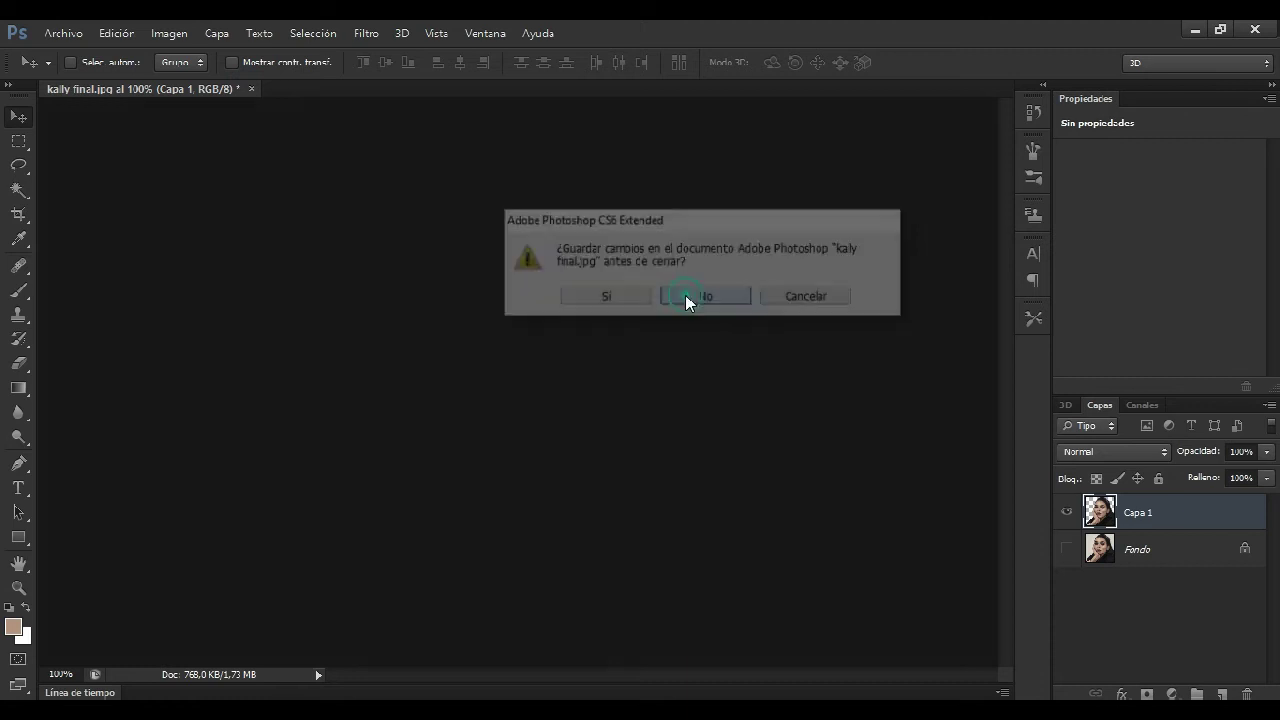
pyautogui.click(64, 33)
pyautogui.click(73, 57)
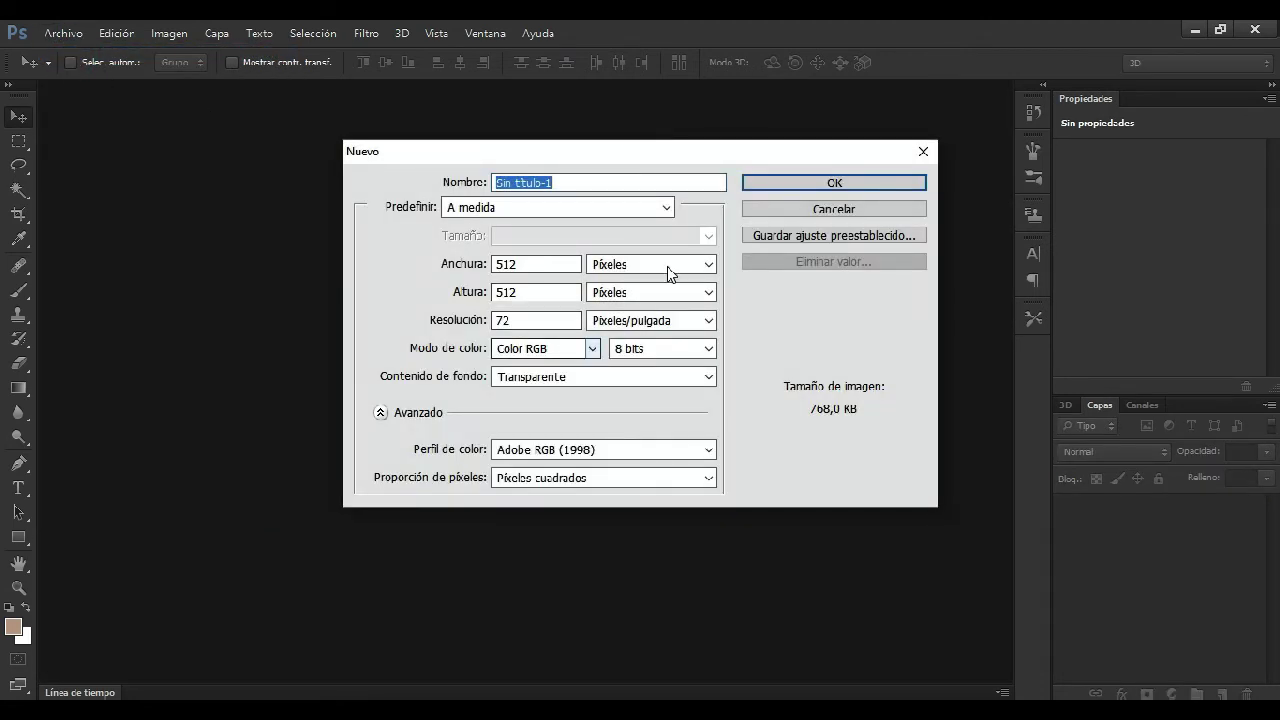
pyautogui.click(757, 180)
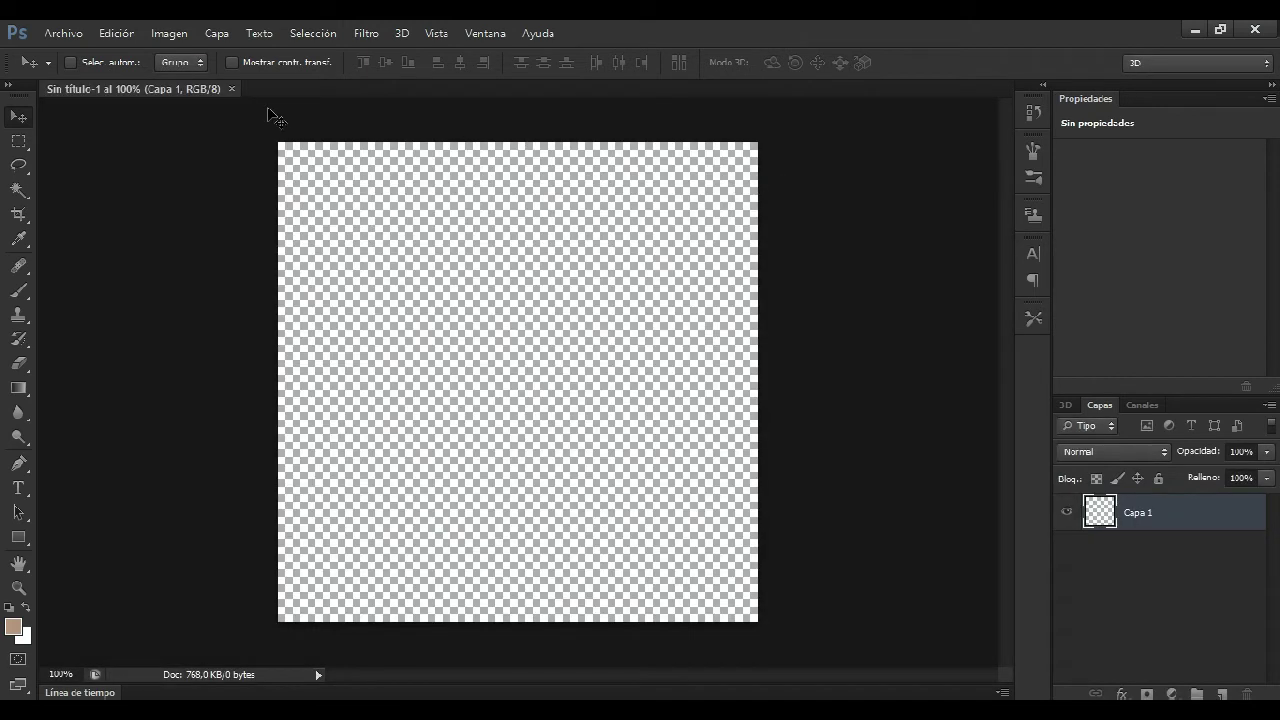
# Place the riverdale image onto the new canvas.
pyautogui.click(62, 34)
pyautogui.click(158, 339)
pyautogui.click(866, 228)
pyautogui.click(1216, 615)
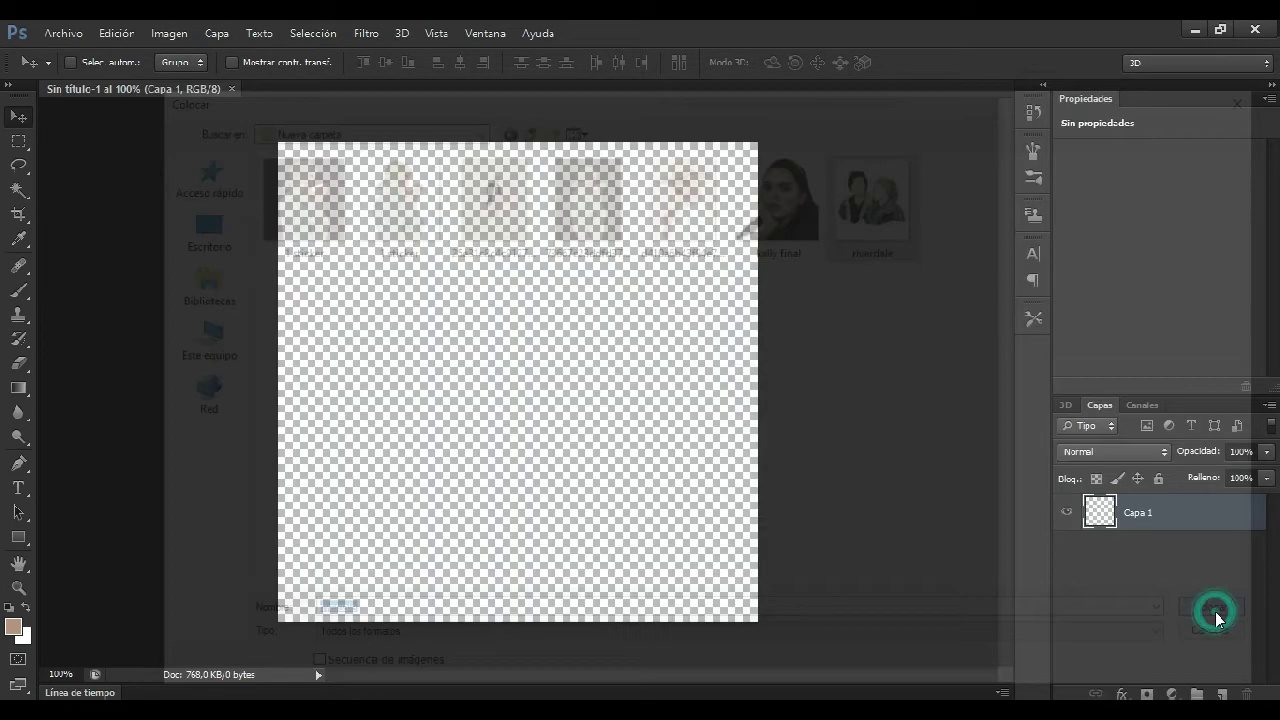
# Scale the placed riverdale image to about 124% and nudge it to fill the square.
pyautogui.moveTo(480, 337); pyautogui.dragTo(423, 307)
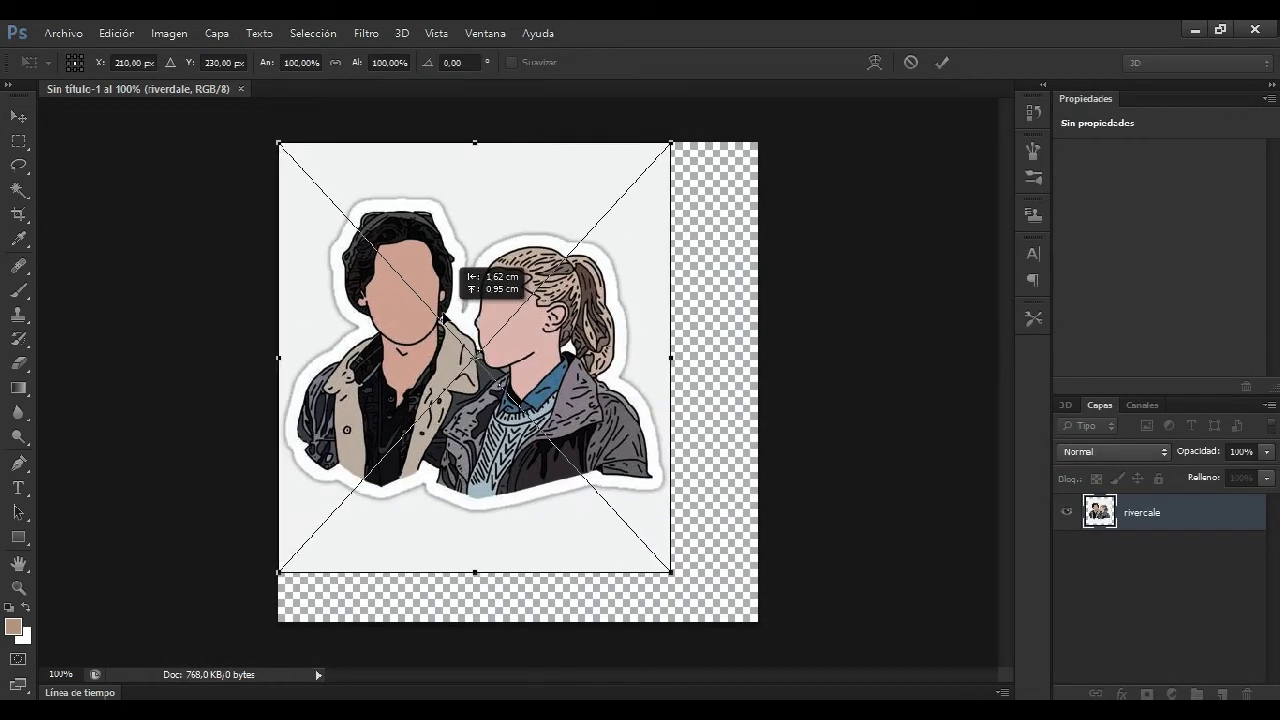
pyautogui.moveTo(672, 576); pyautogui.dragTo(789, 657)
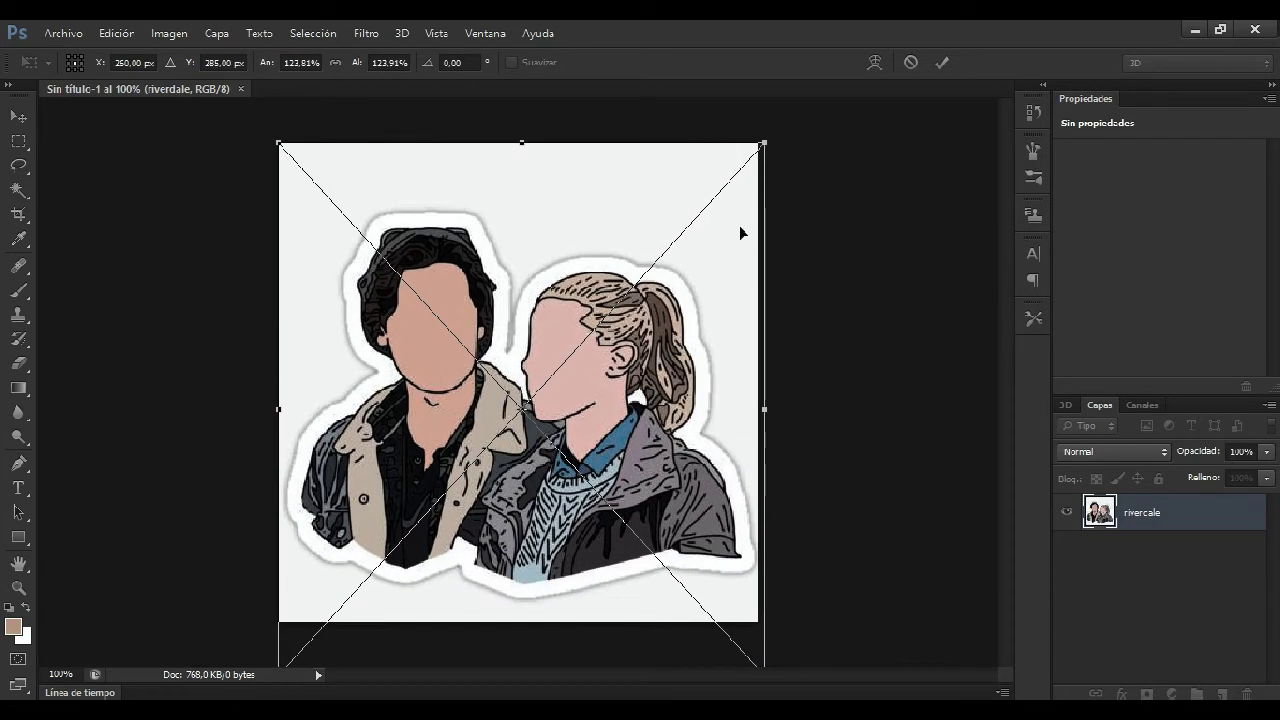
pyautogui.click(766, 140)
pyautogui.click(645, 373)
pyautogui.moveTo(645, 373); pyautogui.dragTo(648, 355)
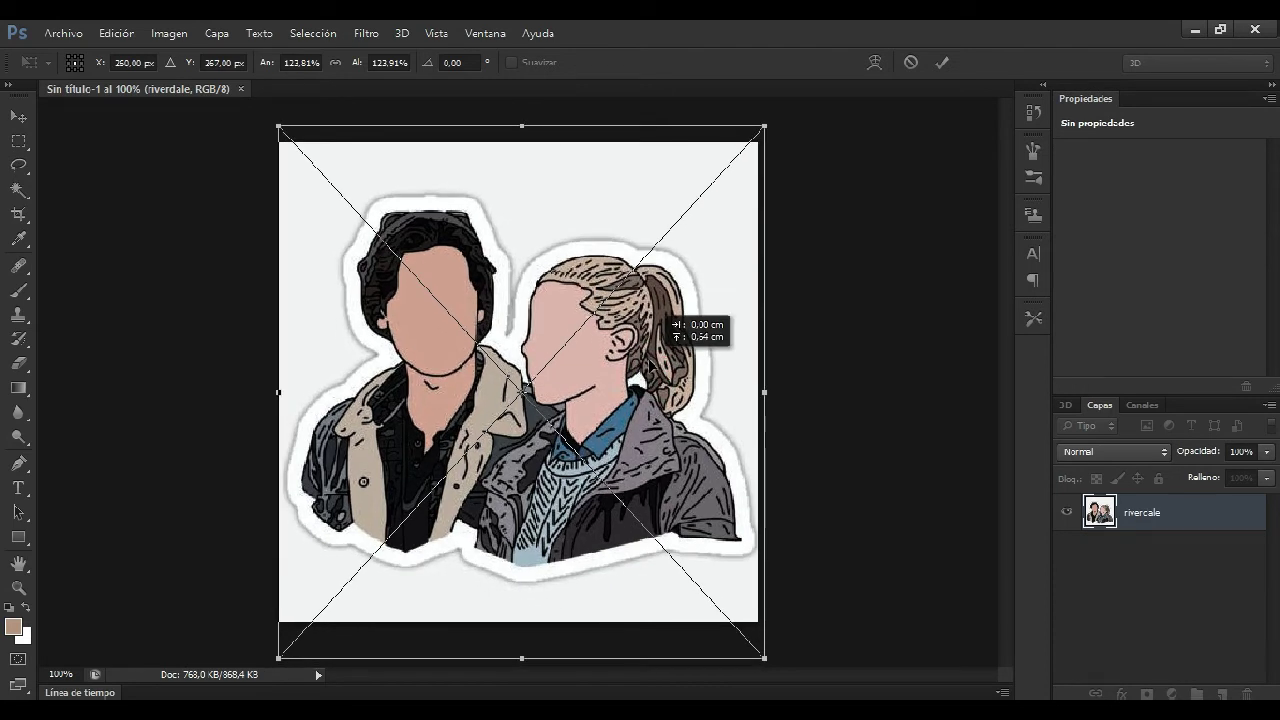
# Commit the transform and save the canvas as JPEG 'river sticker' at maximum quality 12.
pyautogui.click(935, 61)
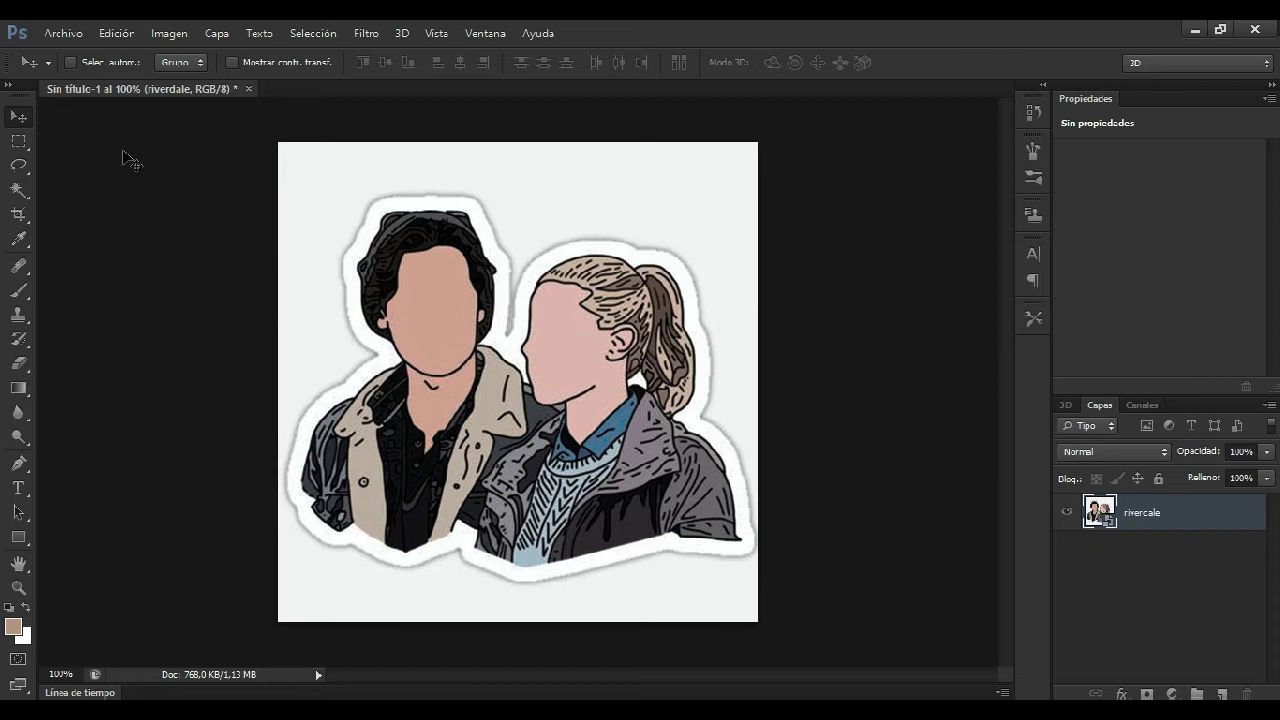
pyautogui.click(63, 33)
pyautogui.click(121, 260)
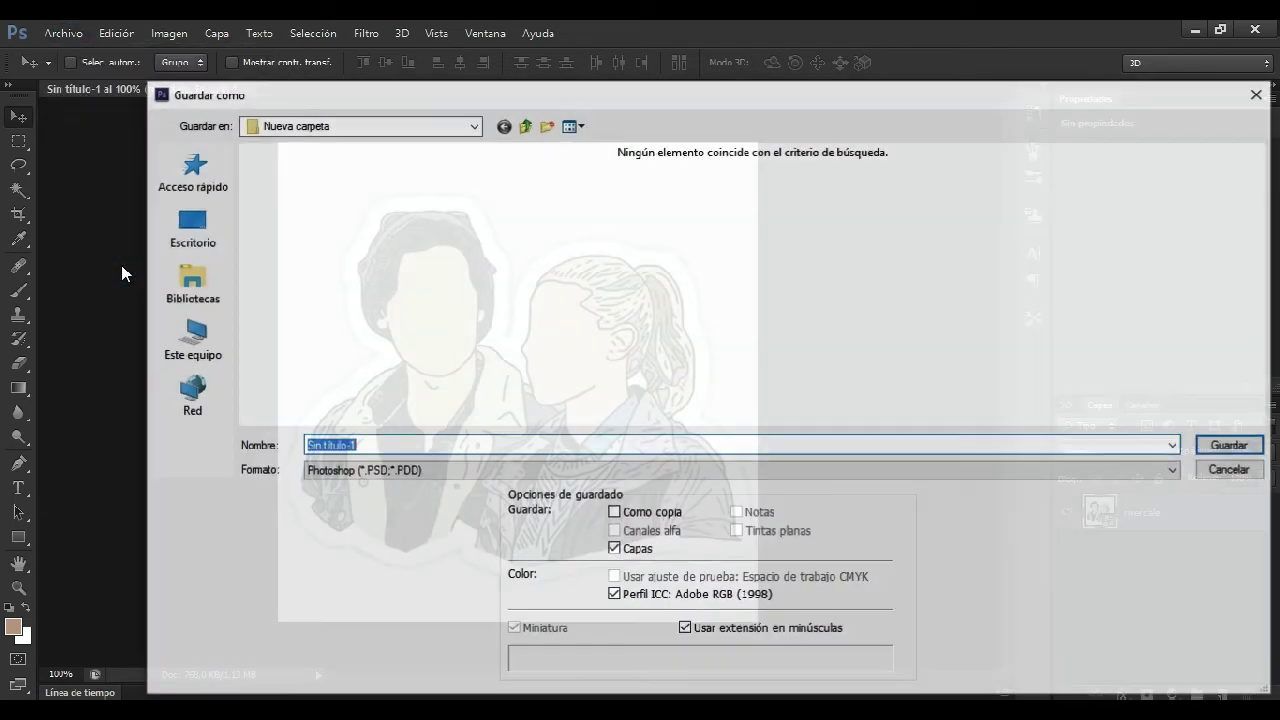
pyautogui.write('river')
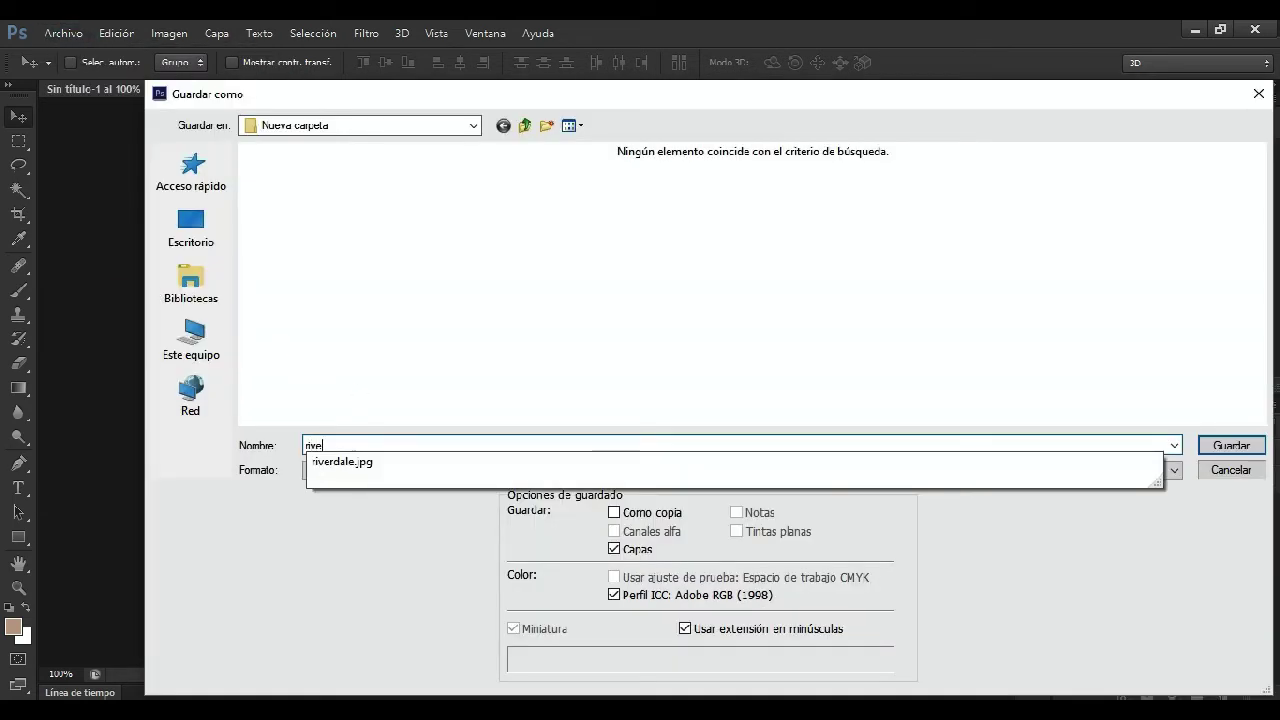
pyautogui.write(' sticker')
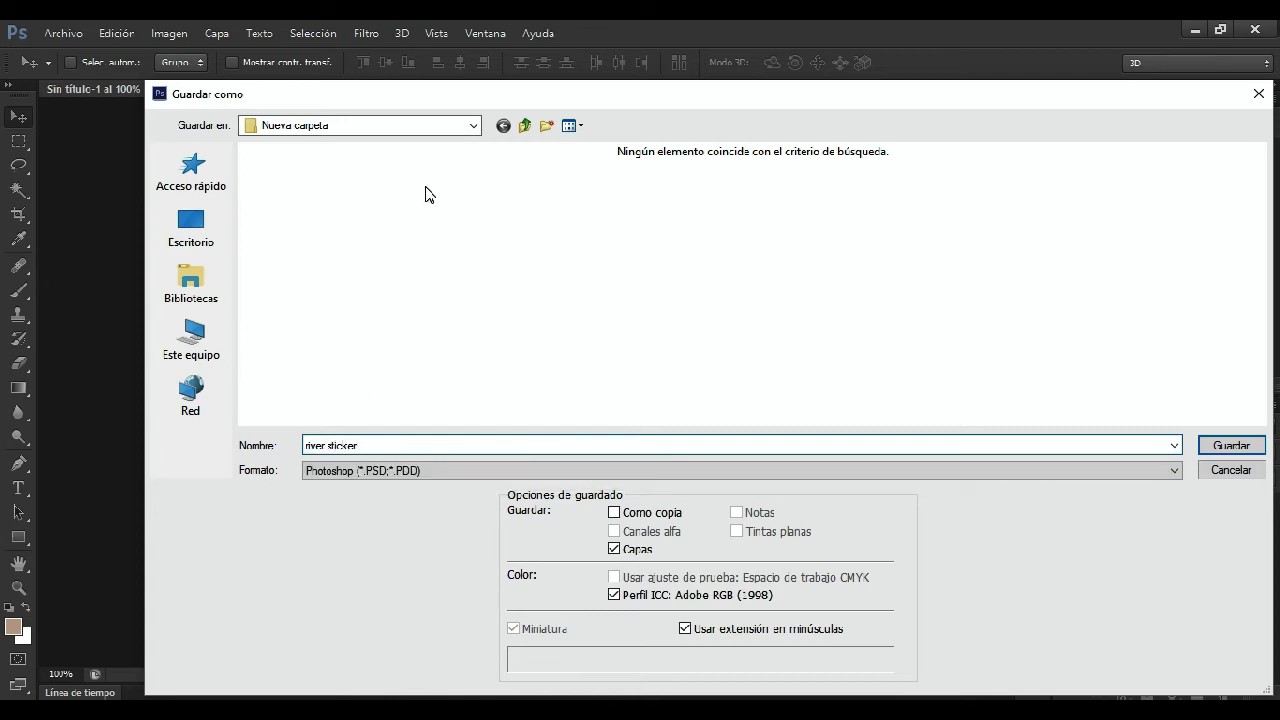
pyautogui.click(399, 468)
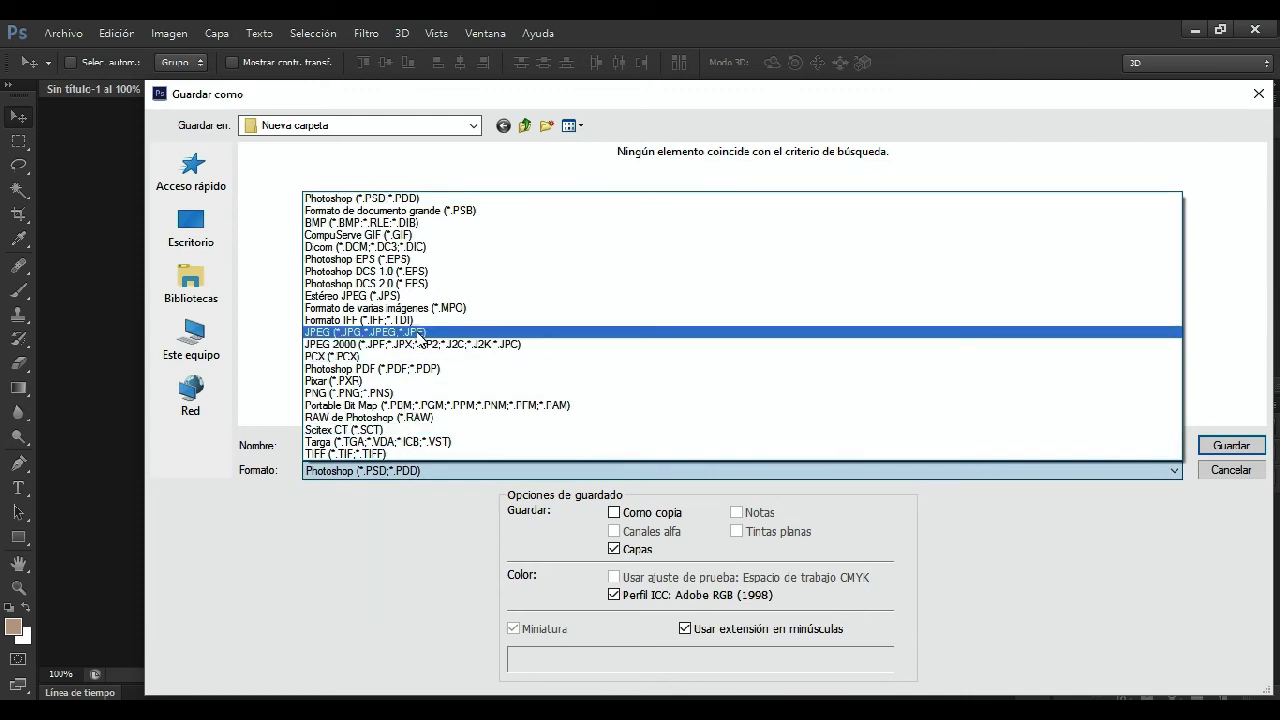
pyautogui.click(421, 341)
pyautogui.click(1228, 444)
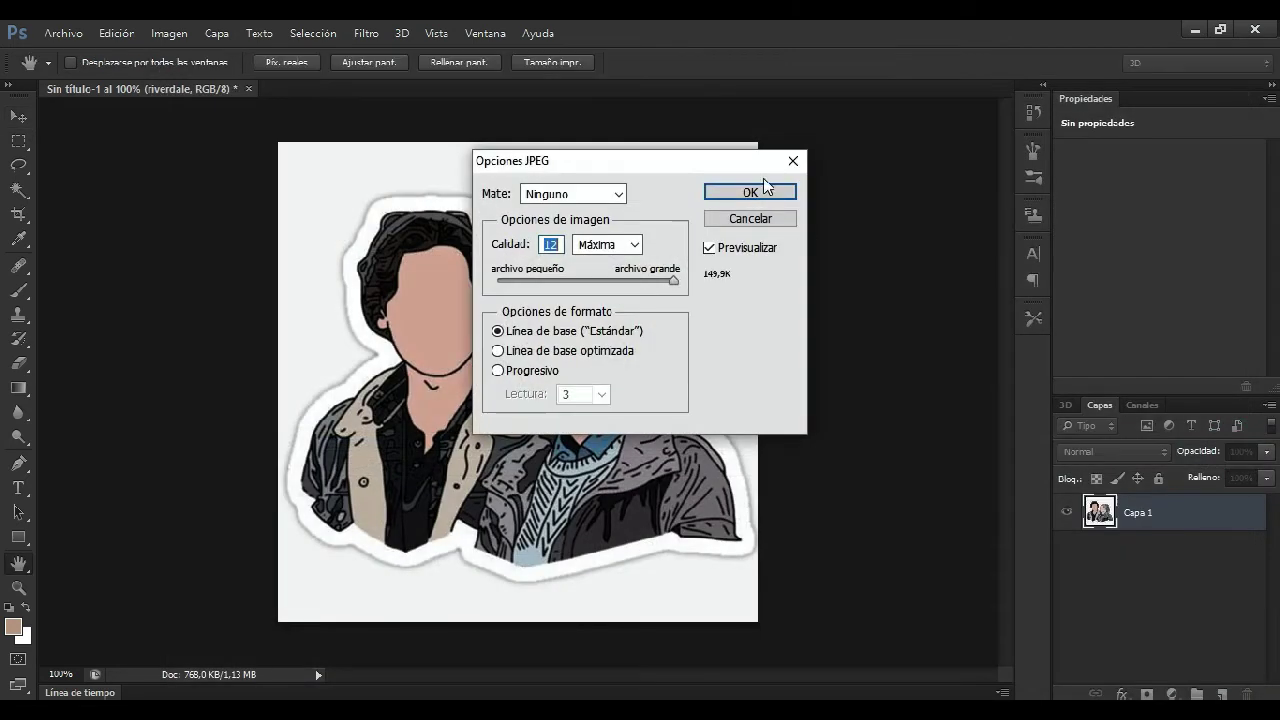
pyautogui.click(762, 196)
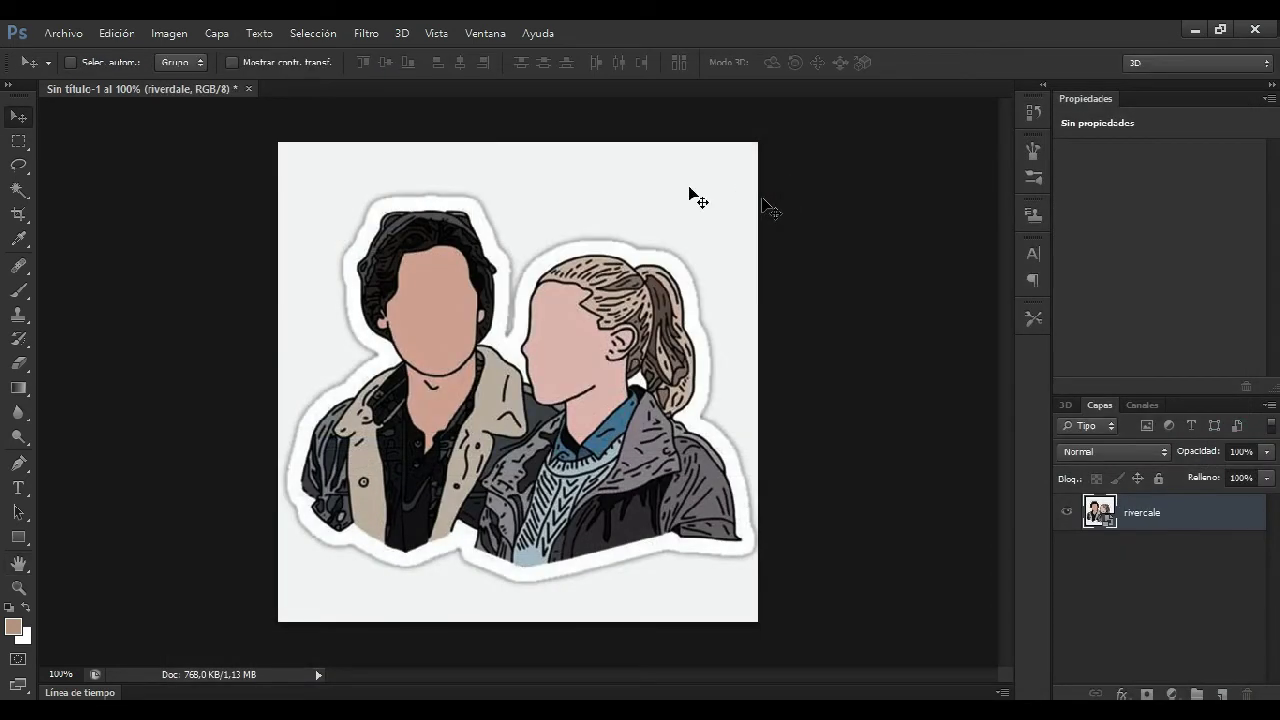
# Close the unsaved canvas, reopen river sticker.jpg and duplicate its Fondo layer as Capa 1.
pyautogui.click(250, 90)
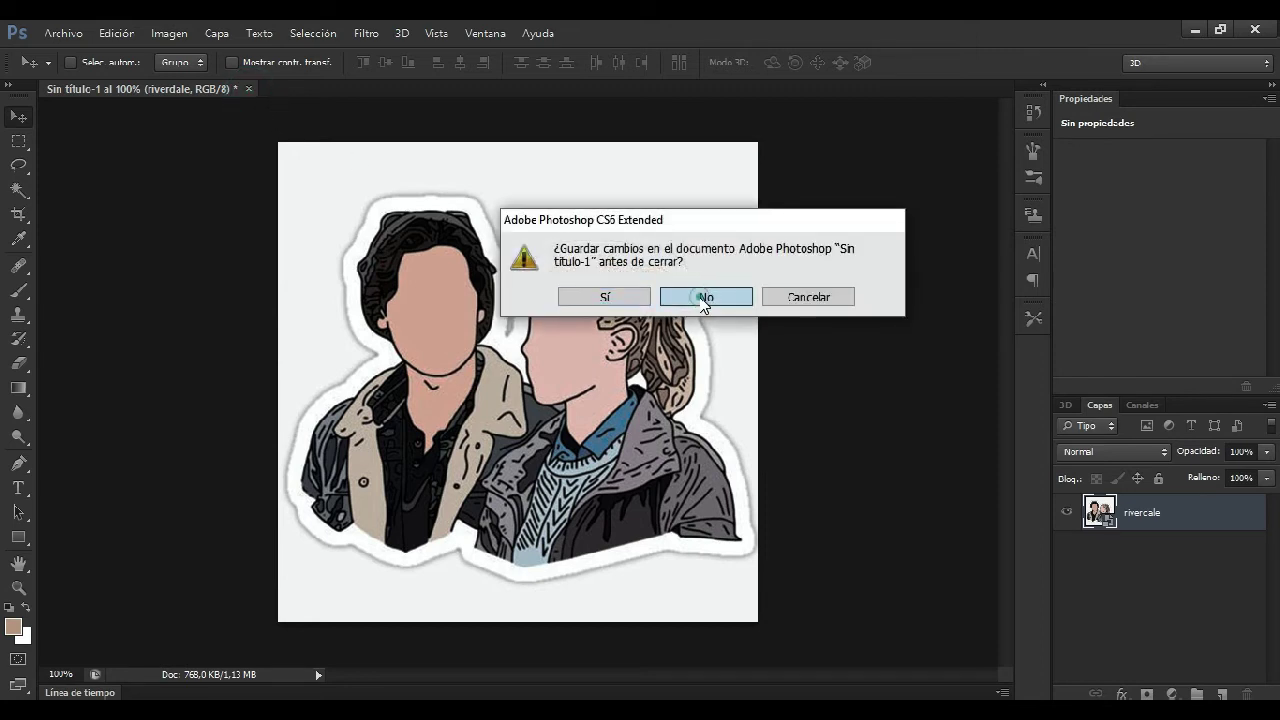
pyautogui.click(700, 296)
pyautogui.click(63, 33)
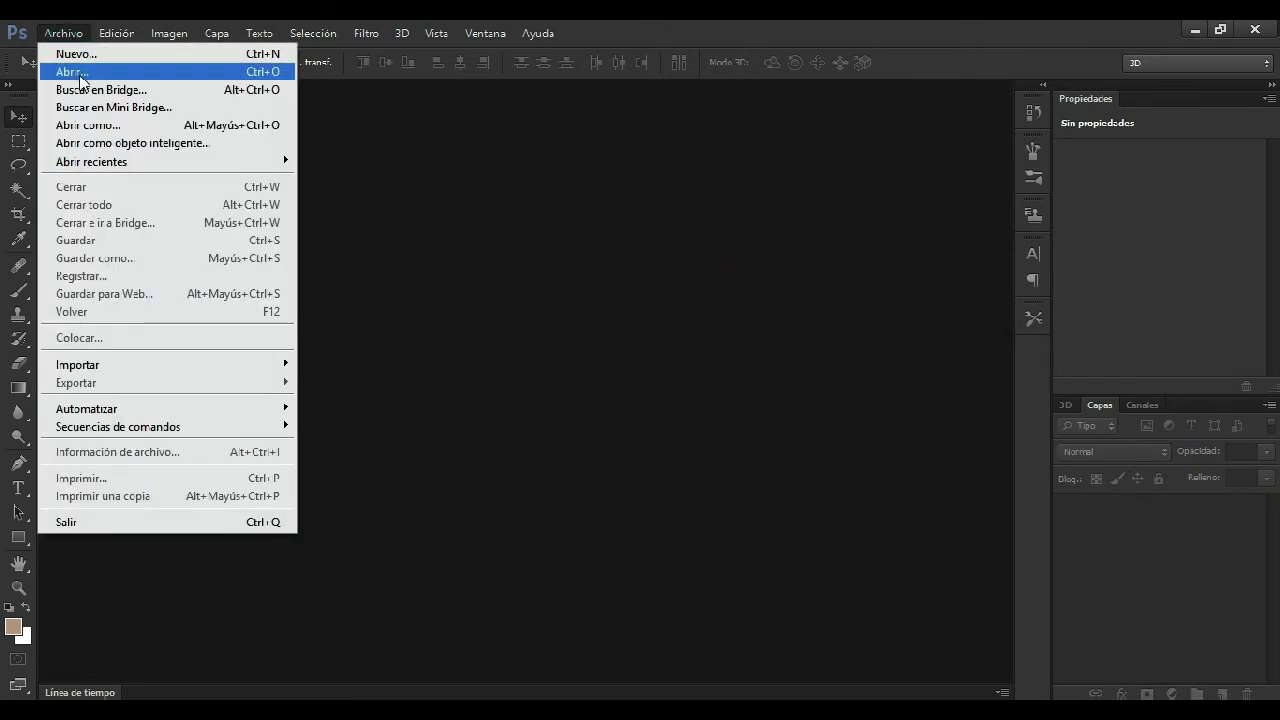
pyautogui.click(72, 71)
pyautogui.click(886, 200)
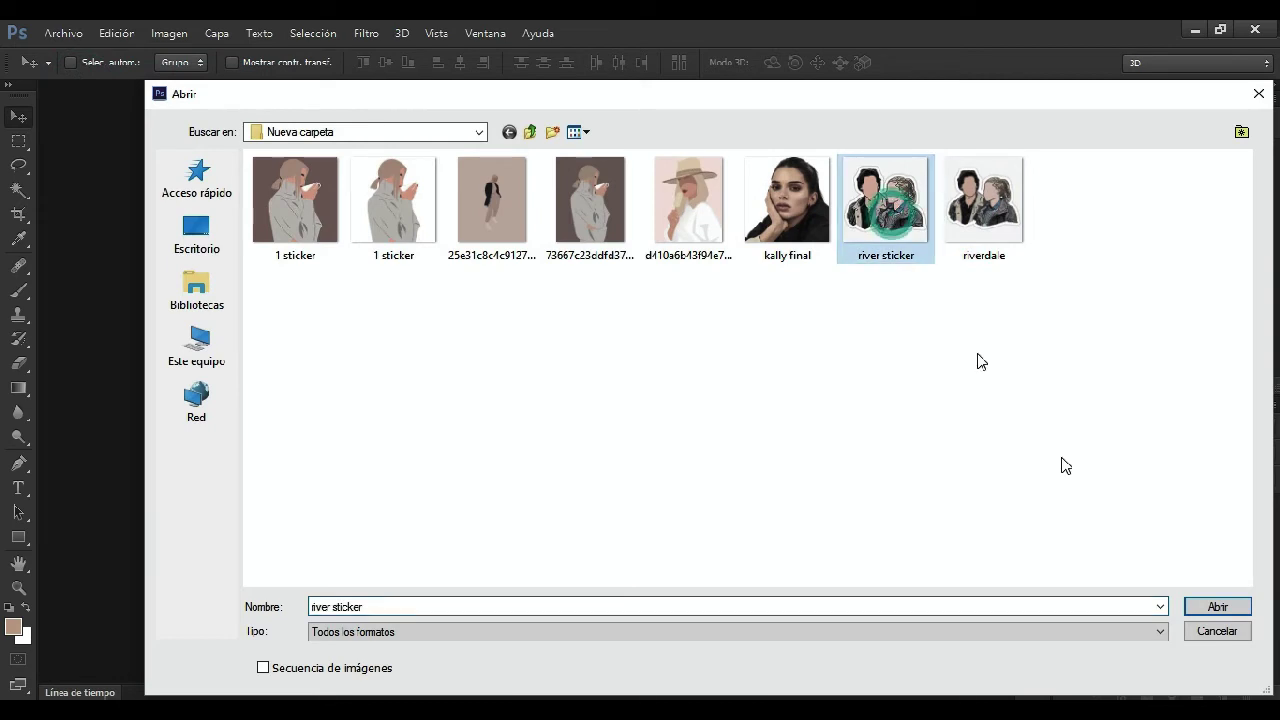
pyautogui.click(1217, 606)
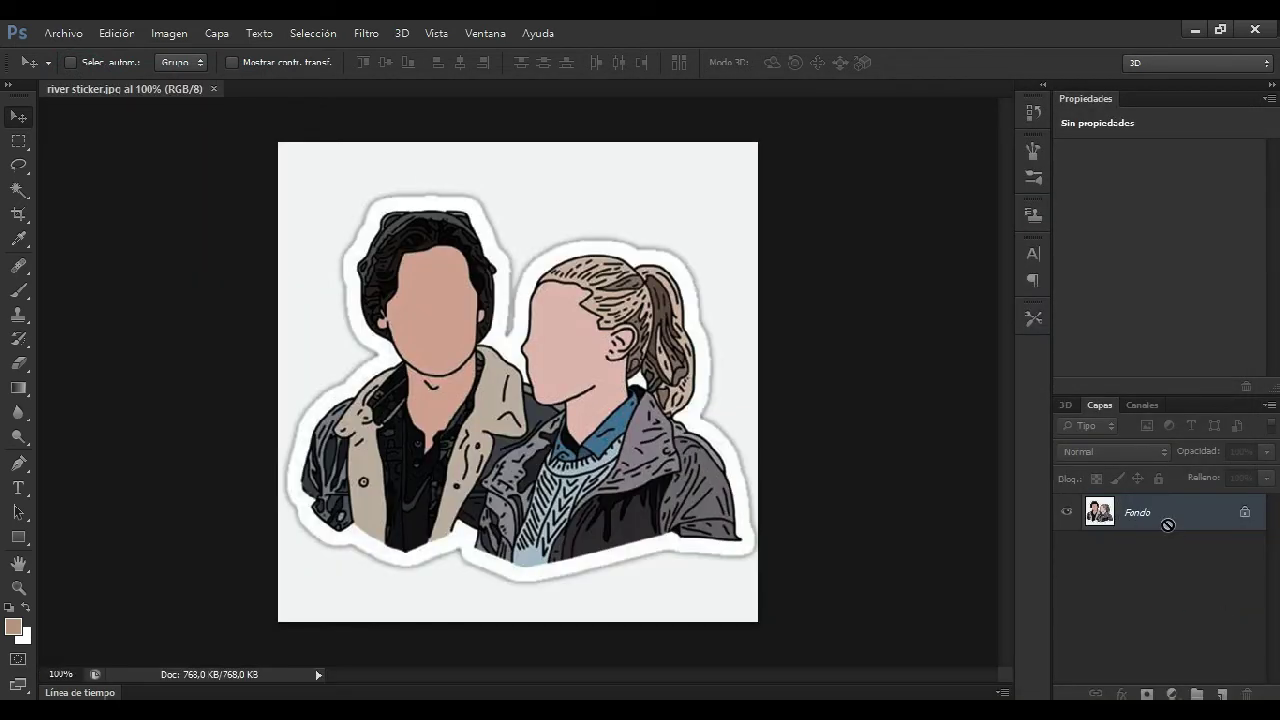
pyautogui.hotkey('ctrl', 'j')
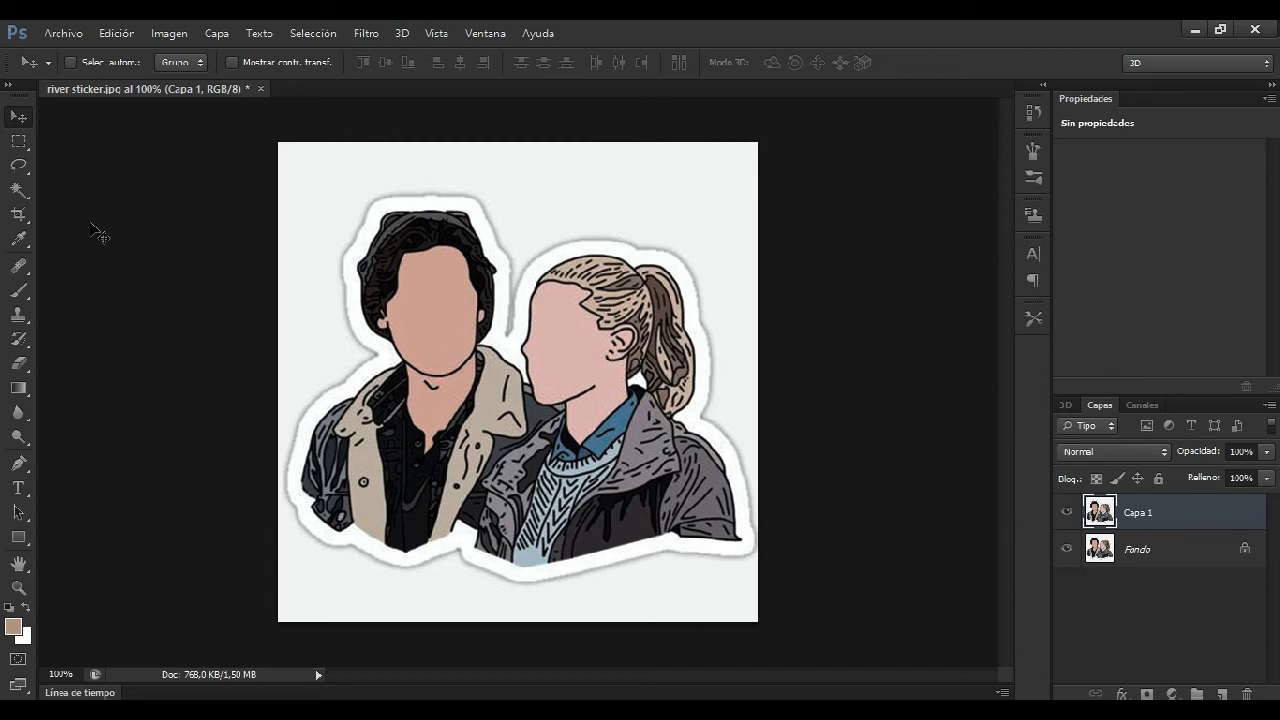
# Select the white background on Capa 1 with the Magic Wand and hide the Fondo layer.
pyautogui.click(18, 192)
pyautogui.rightClick(18, 190)
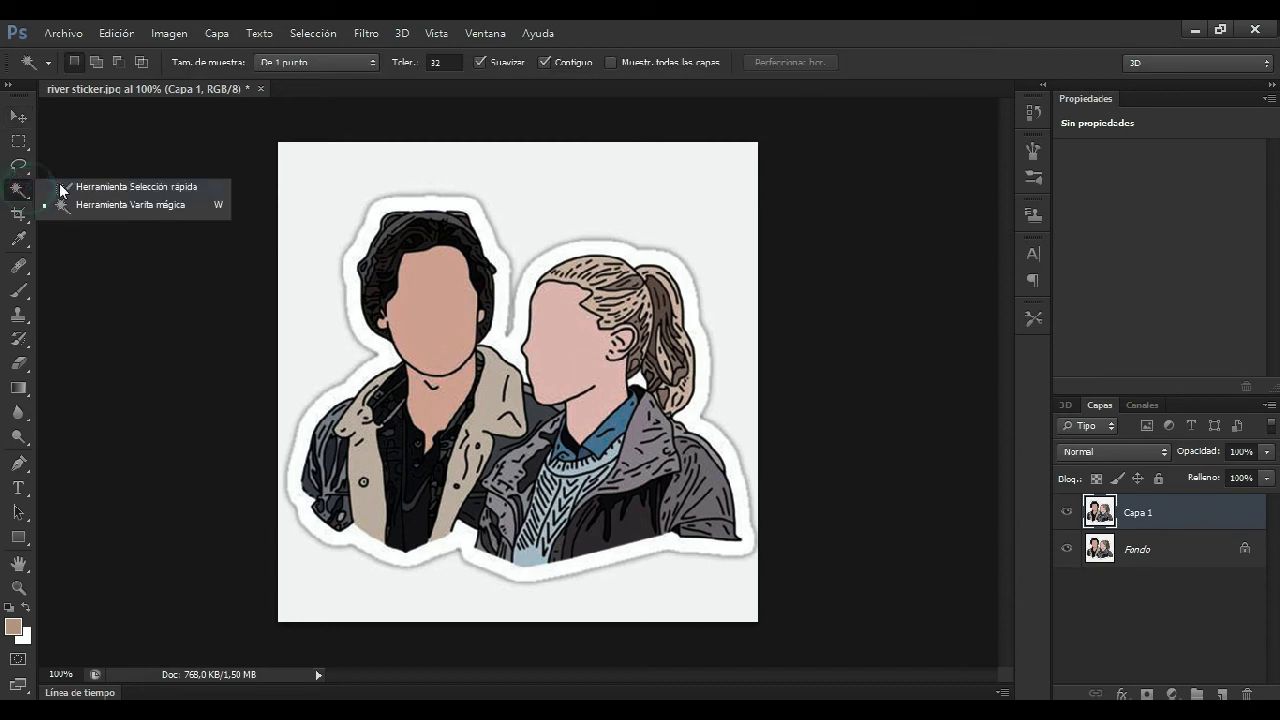
pyautogui.click(102, 204)
pyautogui.click(306, 173)
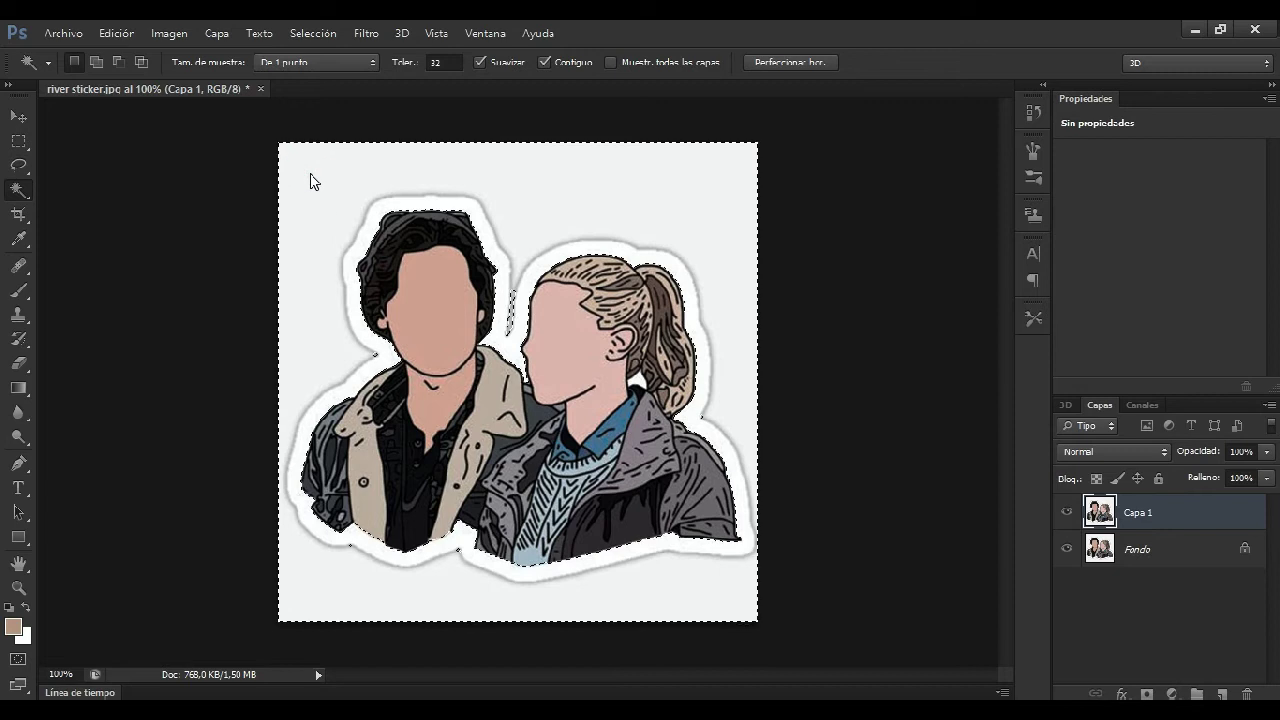
pyautogui.scroll(1, 310, 181)
pyautogui.click(334, 166)
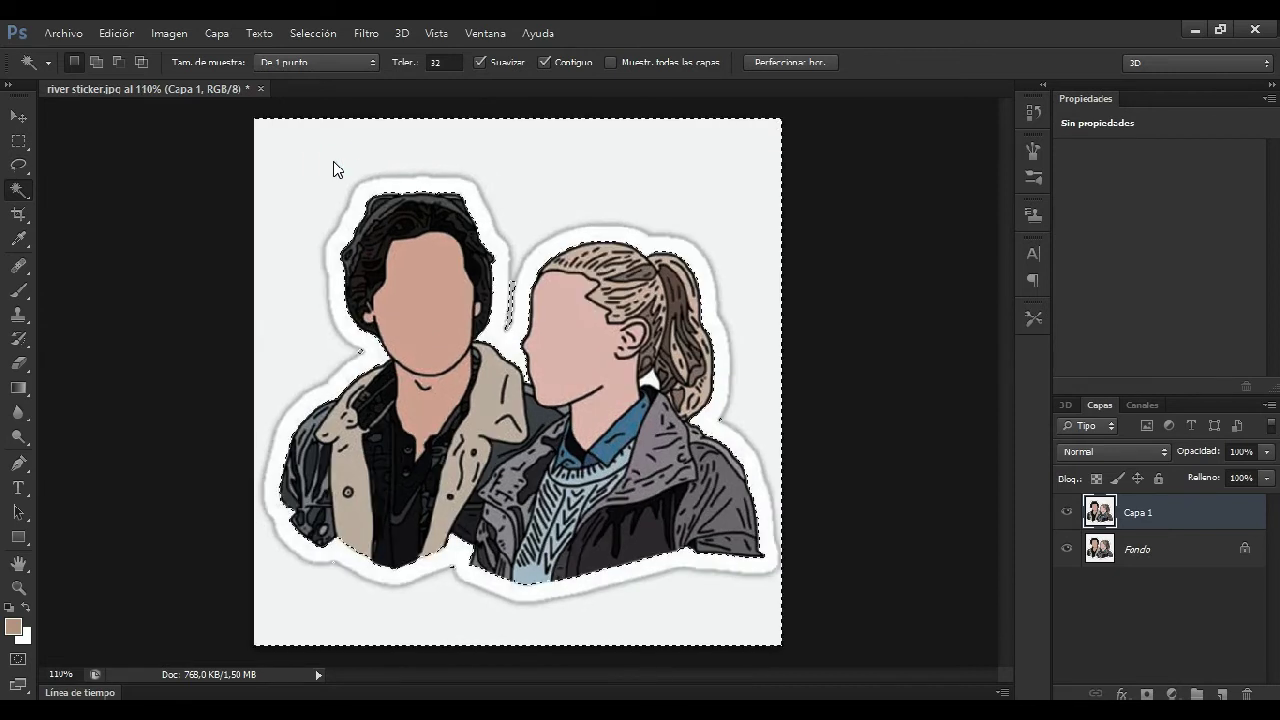
pyautogui.click(1068, 551)
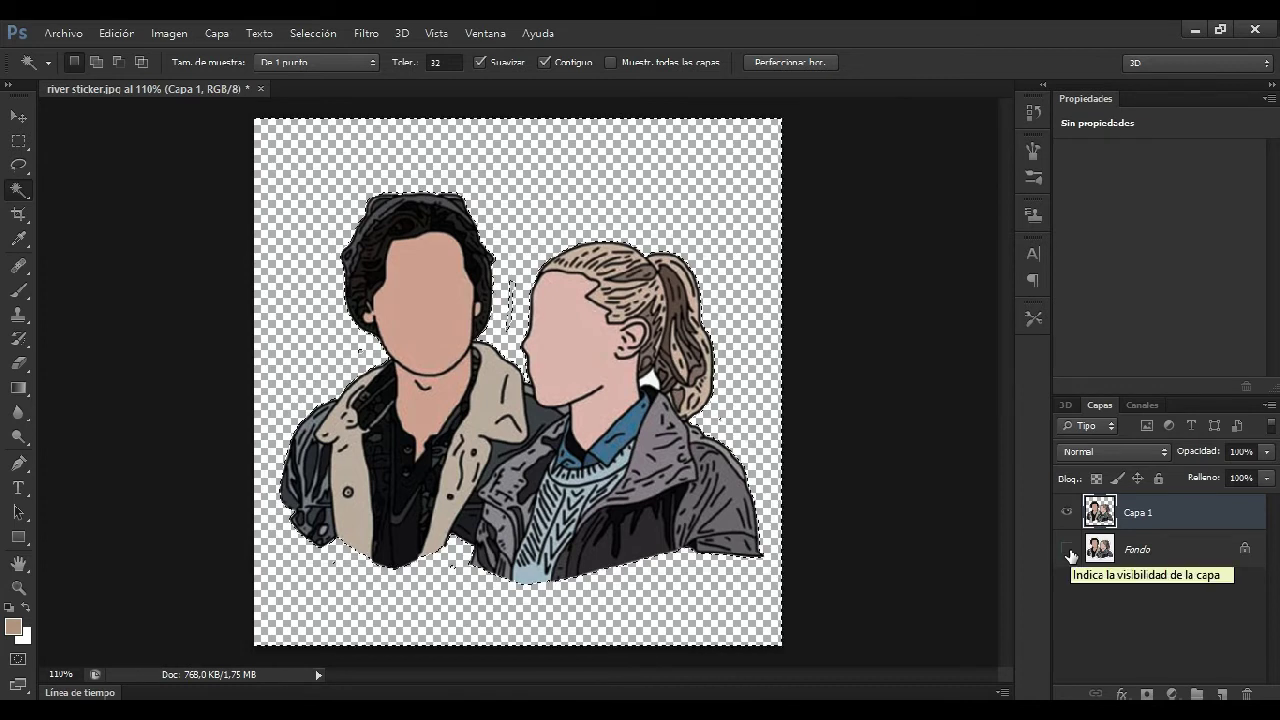
pyautogui.hotkey('ctrl', 'd')
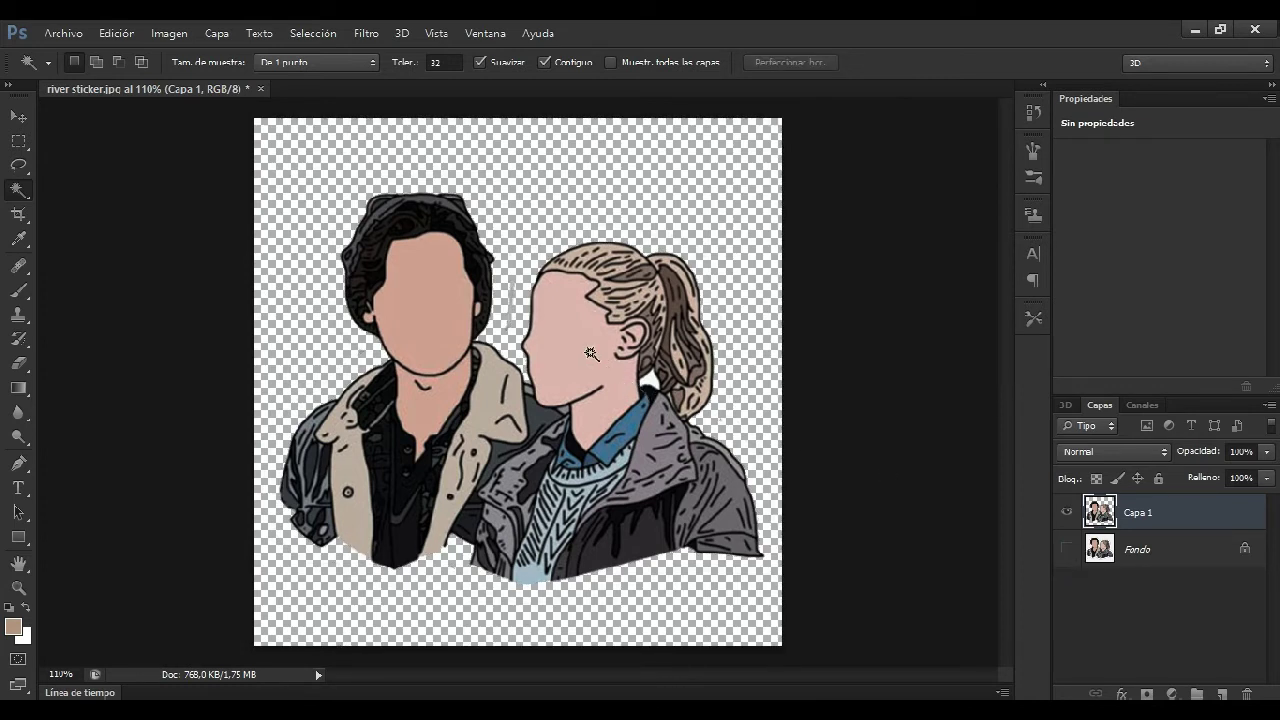
# Delete the leftover white patches by the ponytail and between the two heads.
pyautogui.click(651, 380)
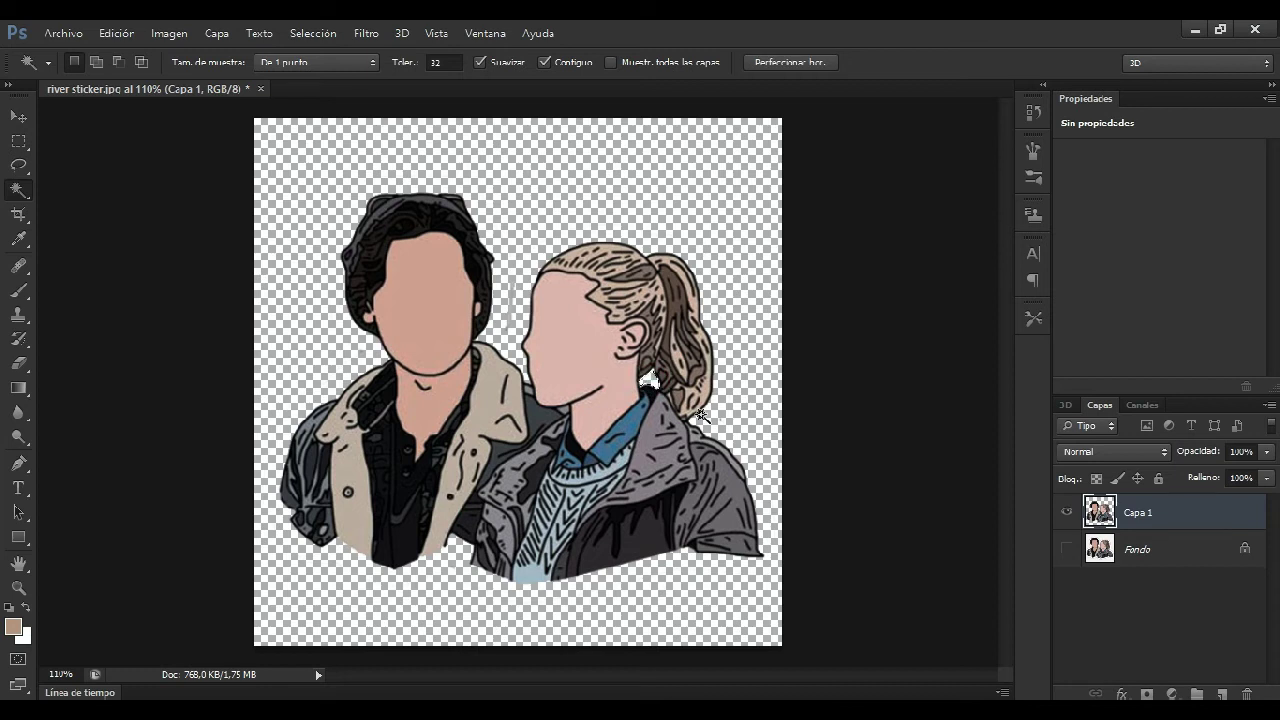
pyautogui.press('Delete')
pyautogui.hotkey('ctrl', 'd')
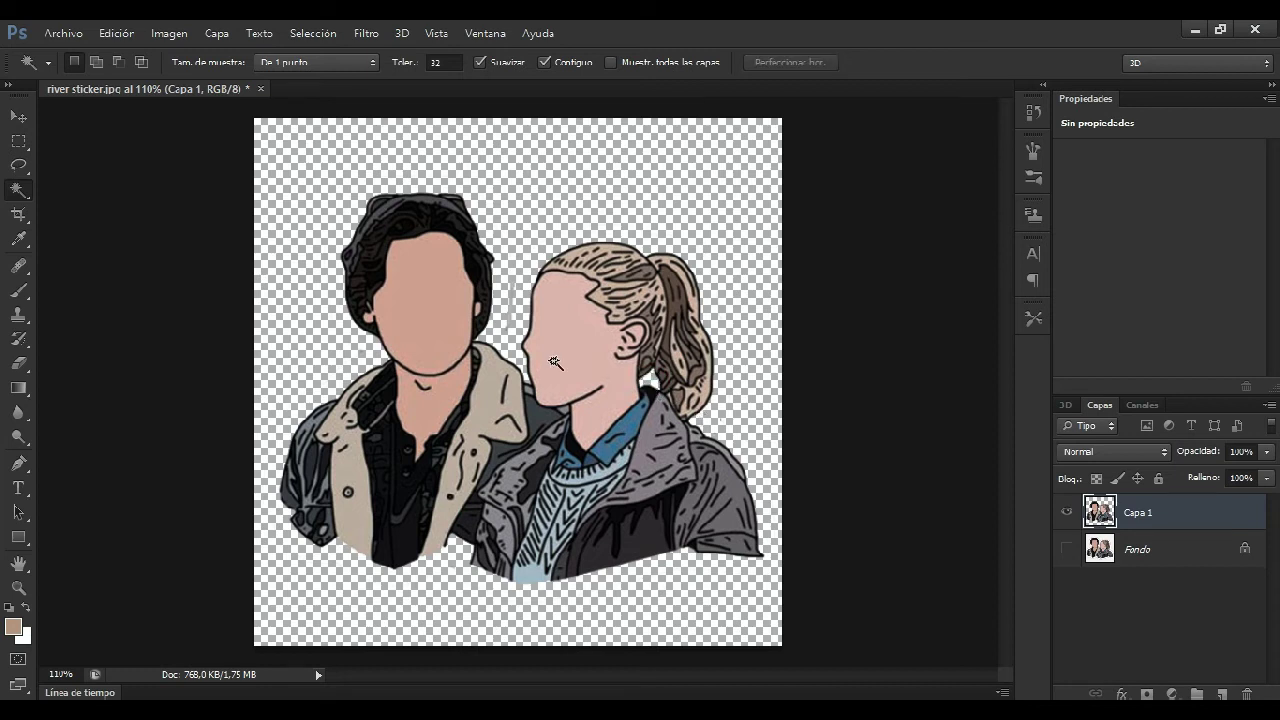
pyautogui.click(511, 306)
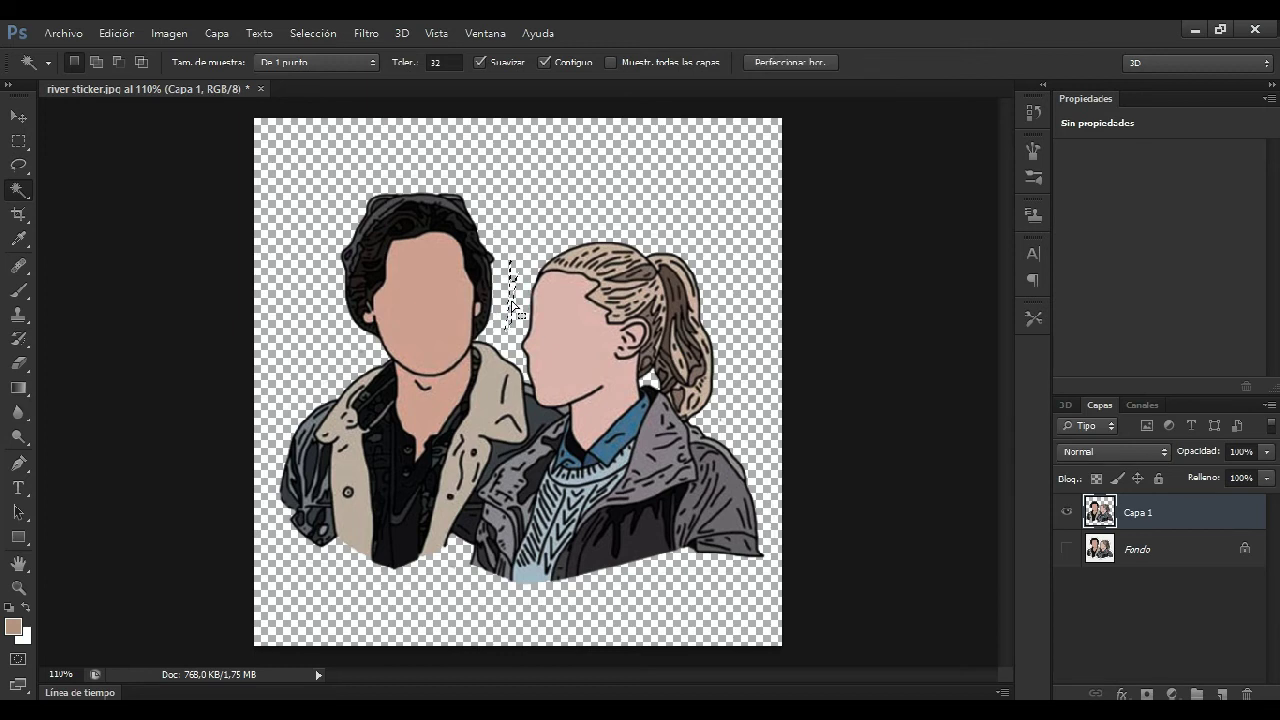
pyautogui.press('Delete')
pyautogui.hotkey('ctrl', 'd')
pyautogui.scroll(1, 515, 345)
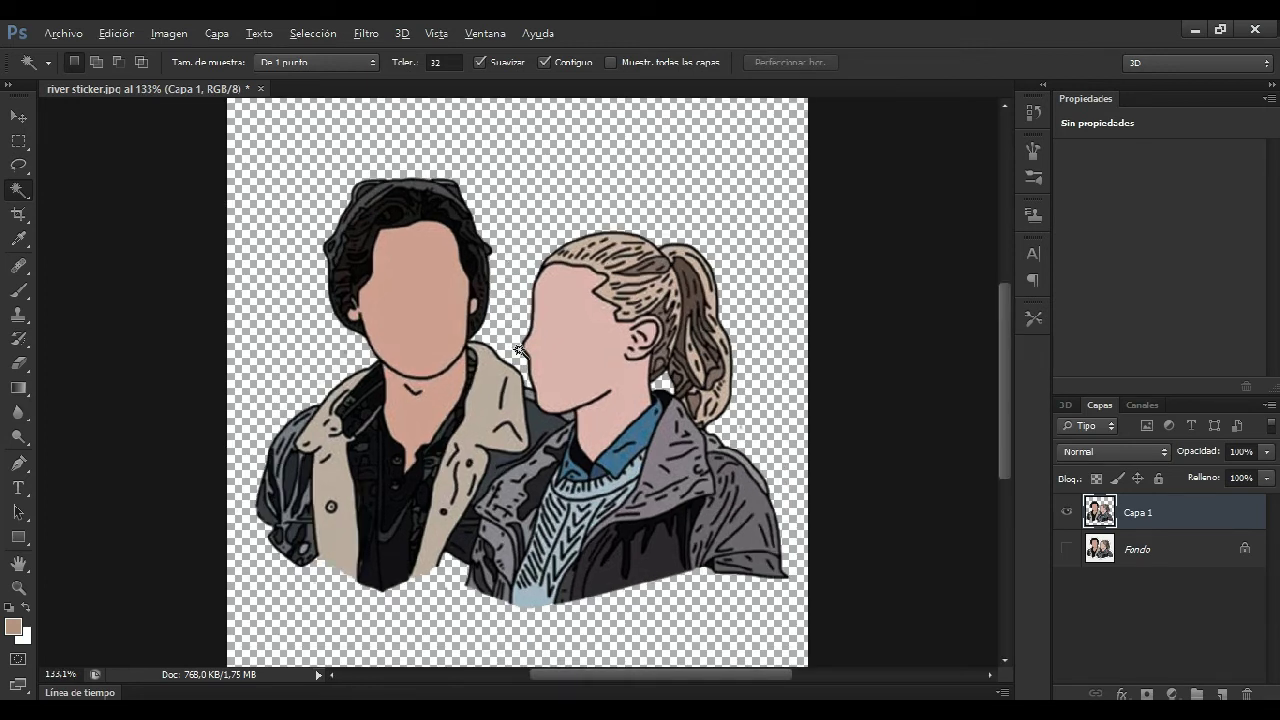
pyautogui.scroll(1, 519, 350)
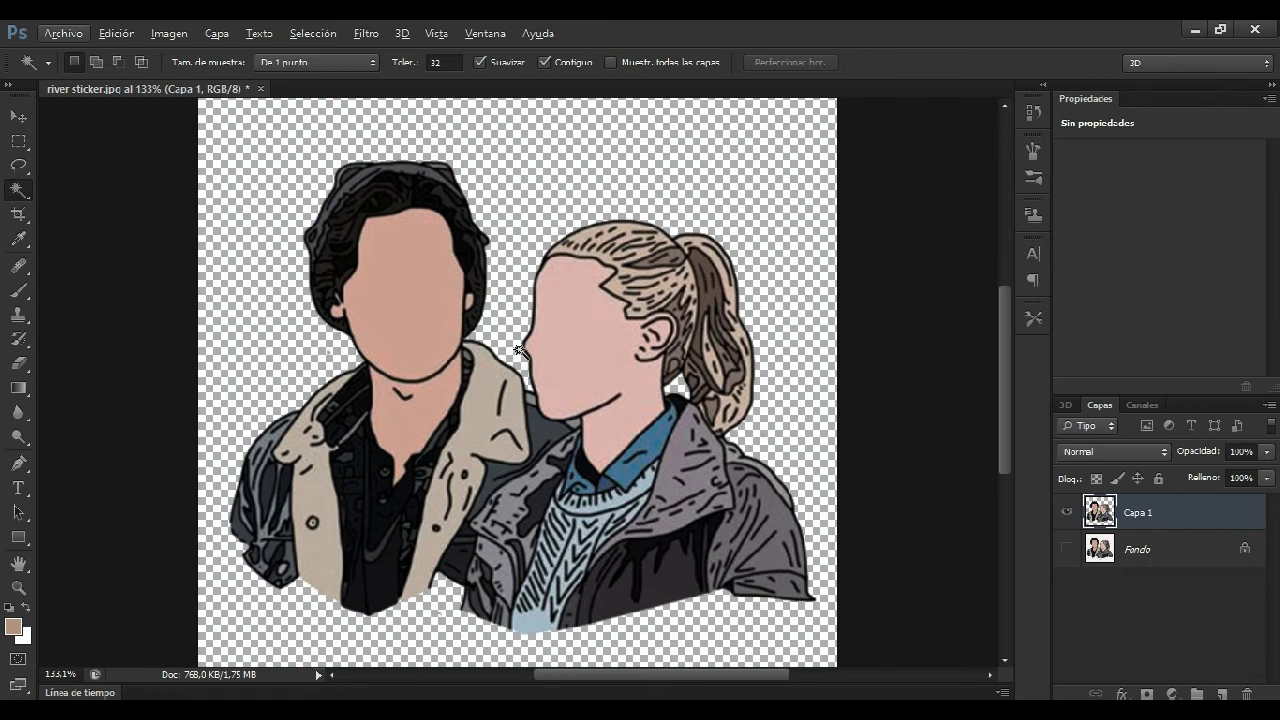
pyautogui.scroll(-1, 519, 350)
pyautogui.scroll(-1, 519, 350)
# Save the transparent cut-out as 'river sticker.png', accepting the default PNG options.
pyautogui.click(21, 117)
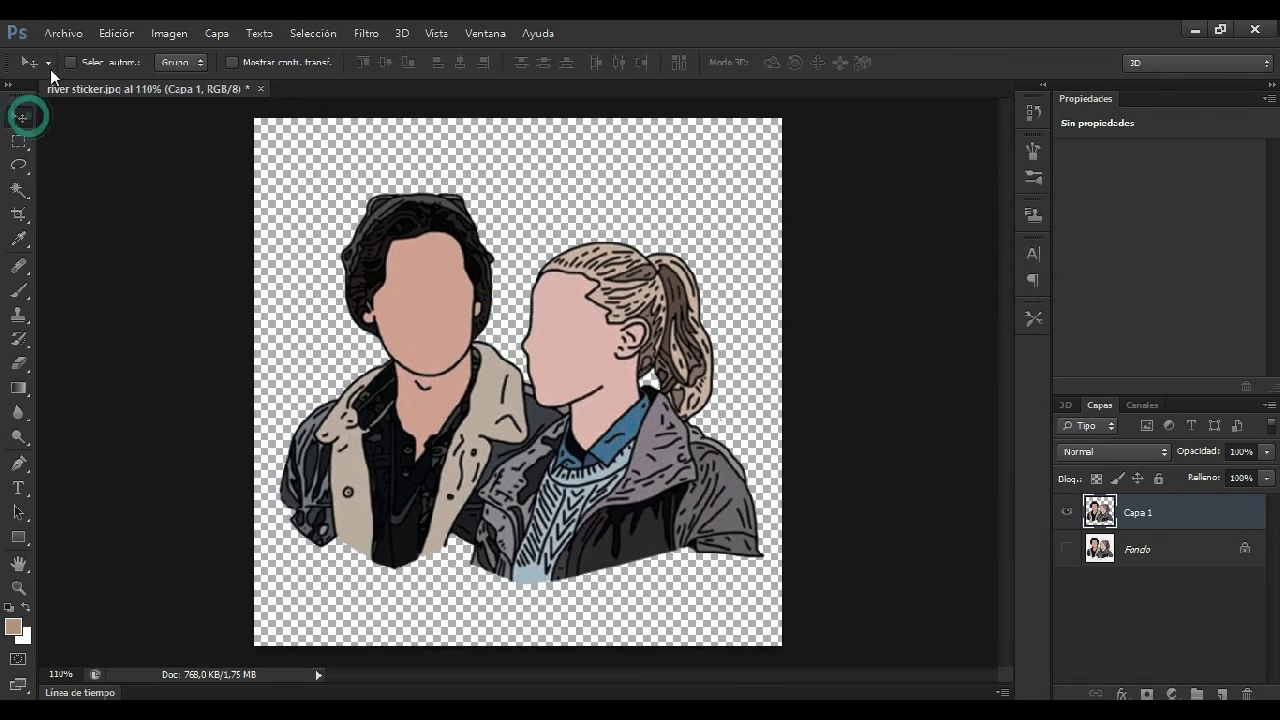
pyautogui.click(69, 39)
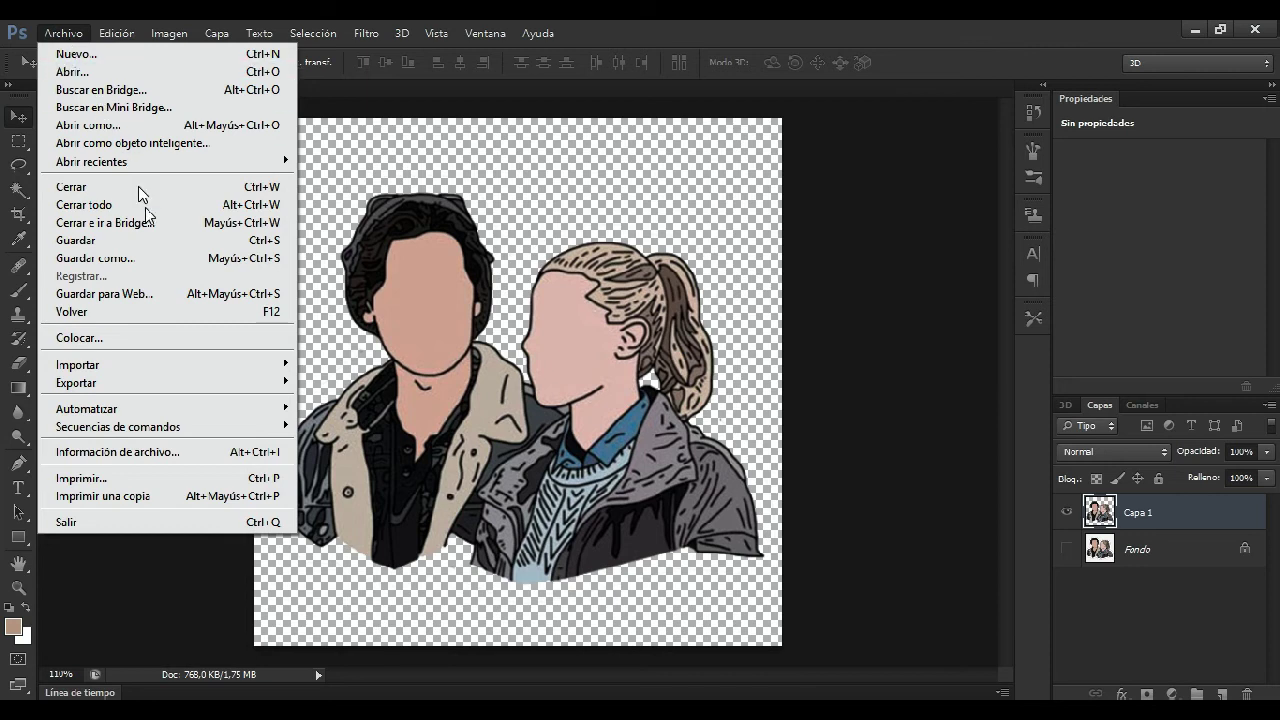
pyautogui.click(150, 259)
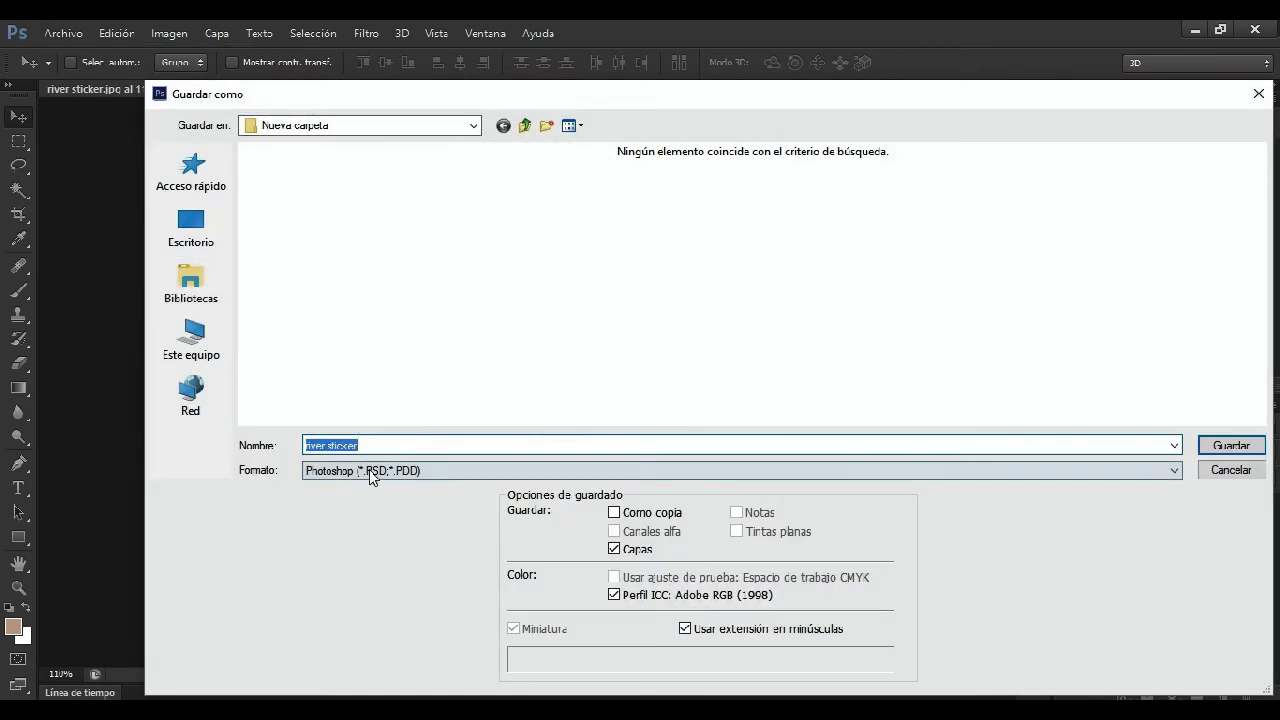
pyautogui.click(369, 470)
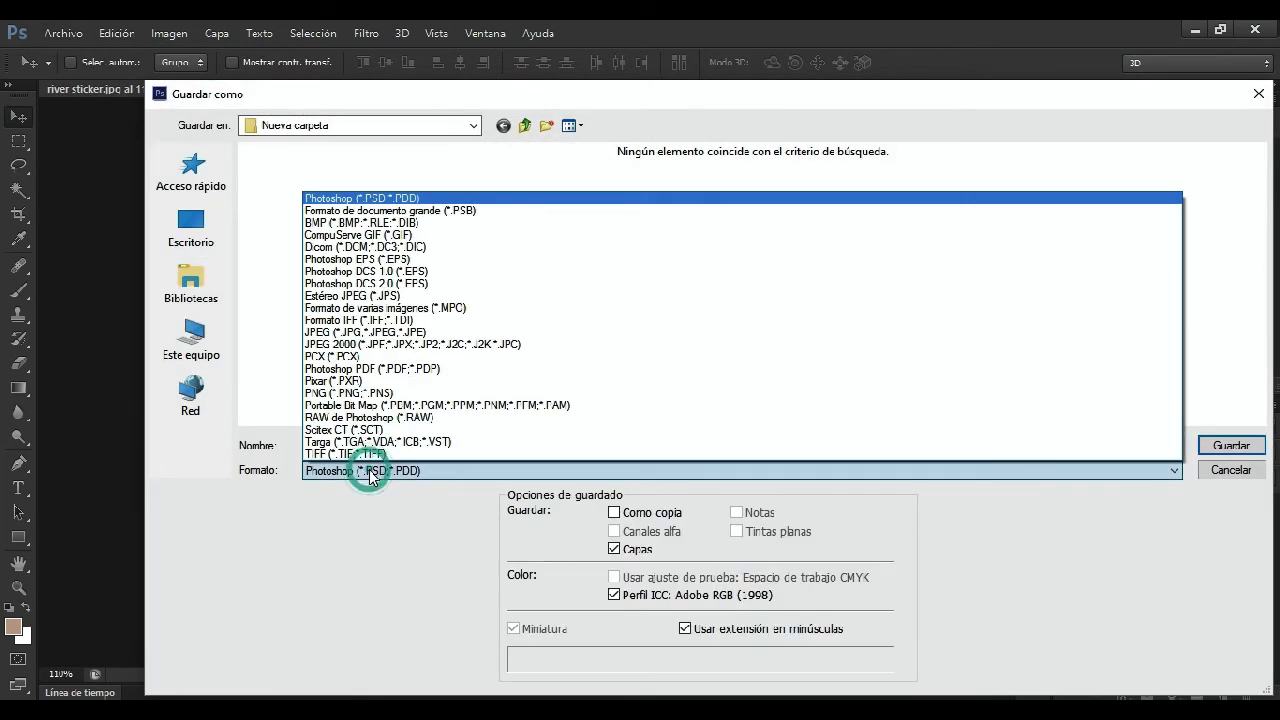
pyautogui.click(384, 394)
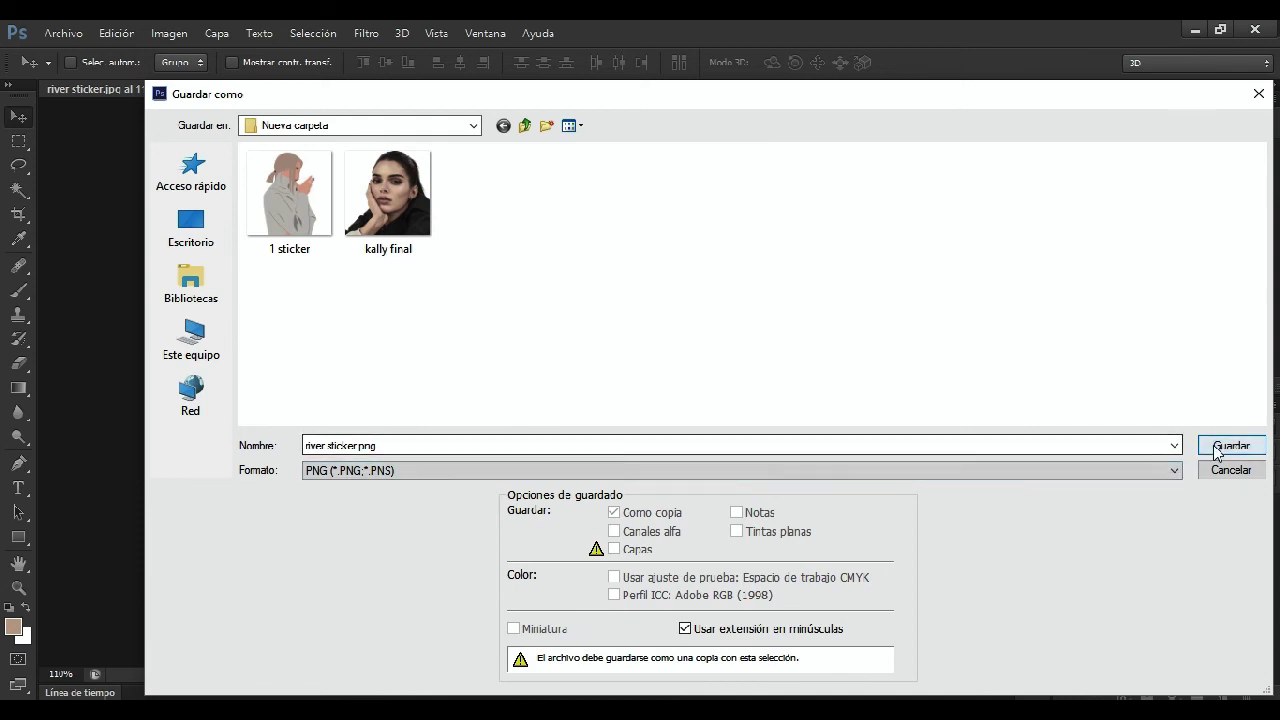
pyautogui.click(1213, 445)
pyautogui.click(702, 236)
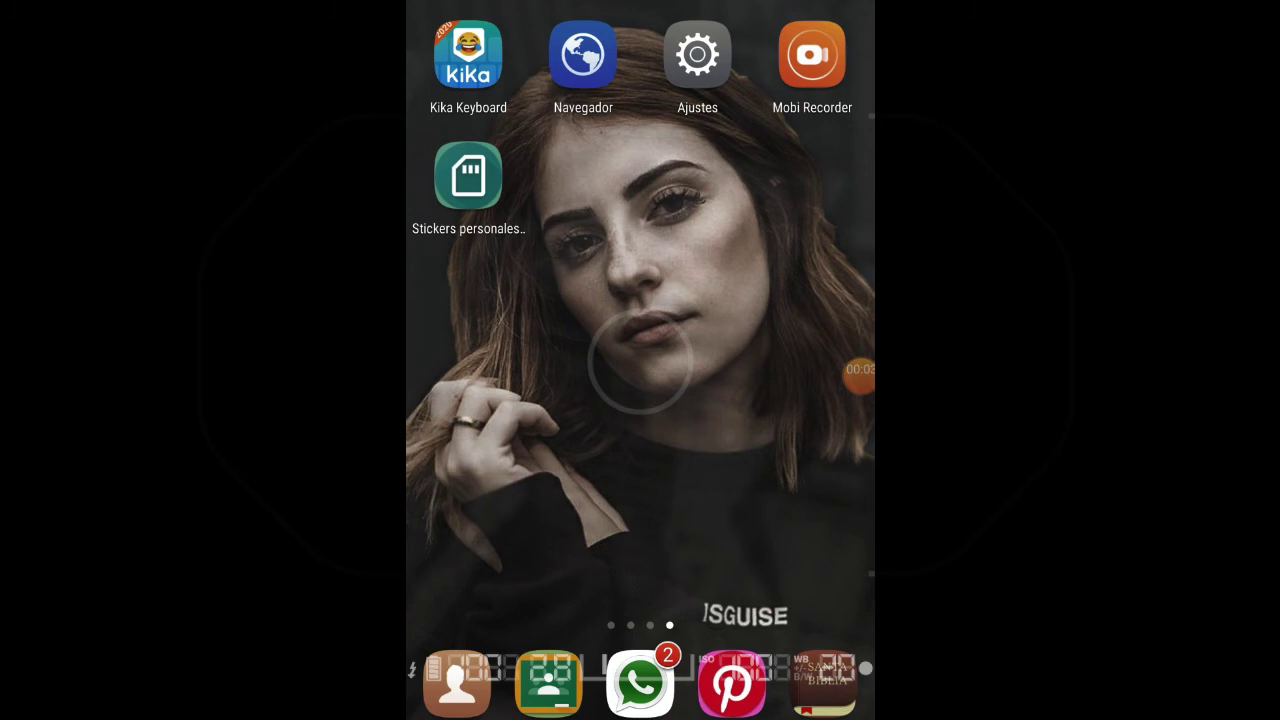
# Launch the Stickers personales para WhatsApp app from the Android home screen.
pyautogui.click(468, 175)
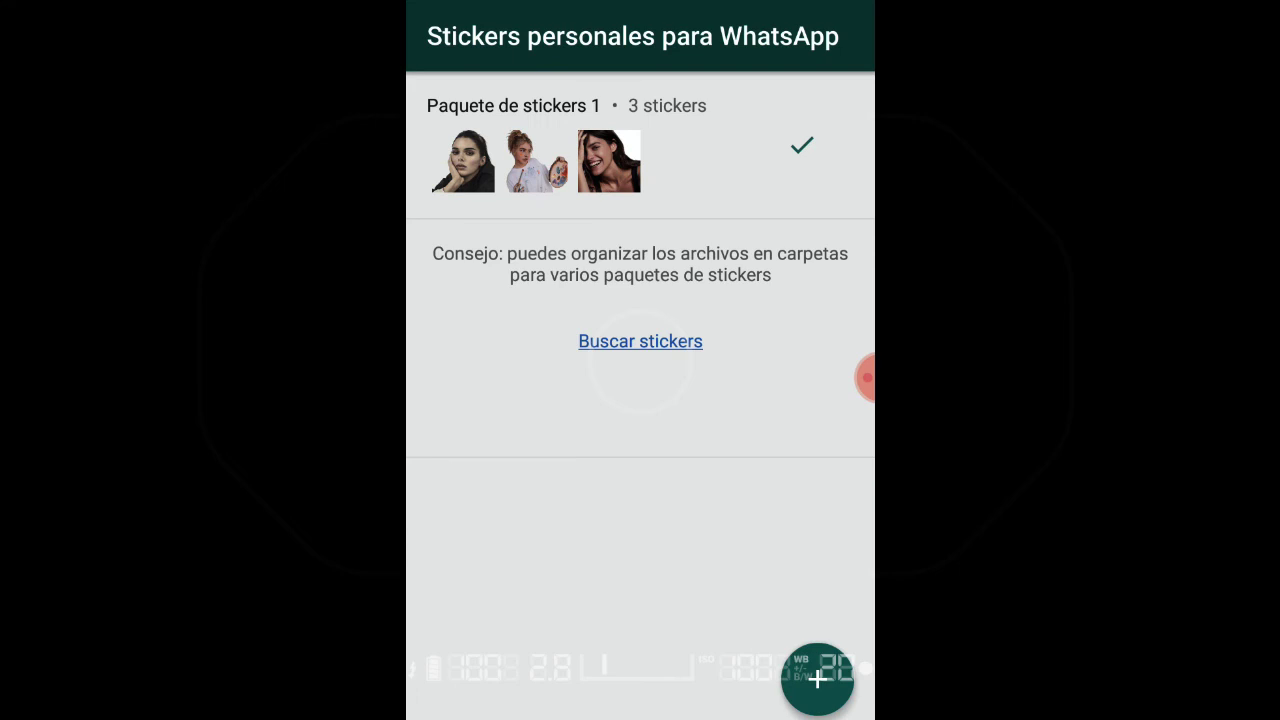
# Review Paquete de stickers 1, then start a new pack with the hoodie-girl, couple and portrait stickers.
pyautogui.click(640, 150)
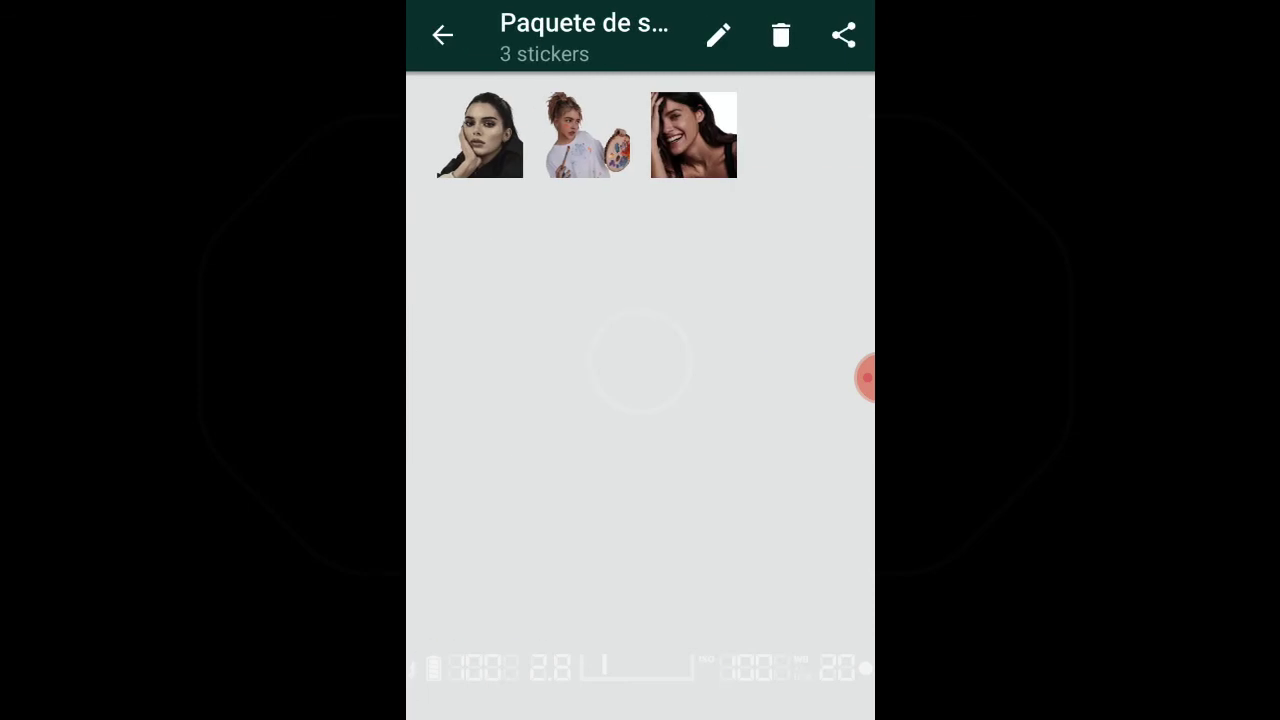
pyautogui.click(442, 35)
pyautogui.click(818, 680)
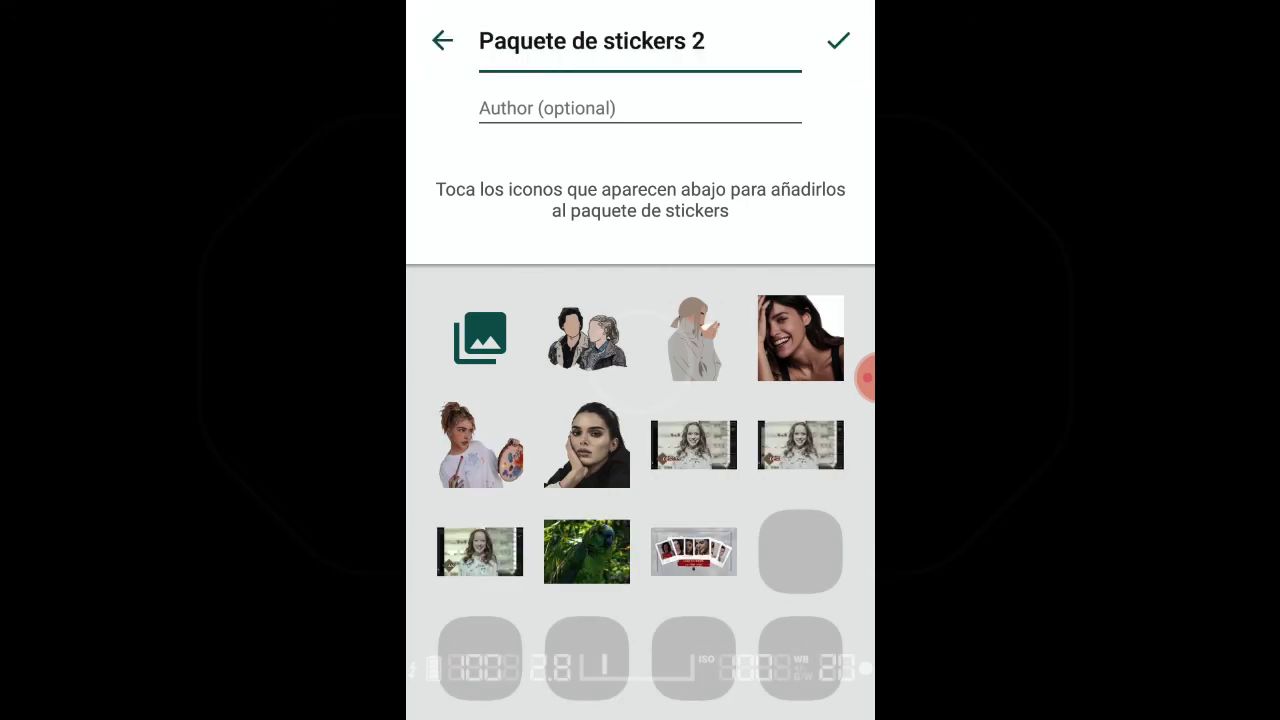
pyautogui.click(693, 338)
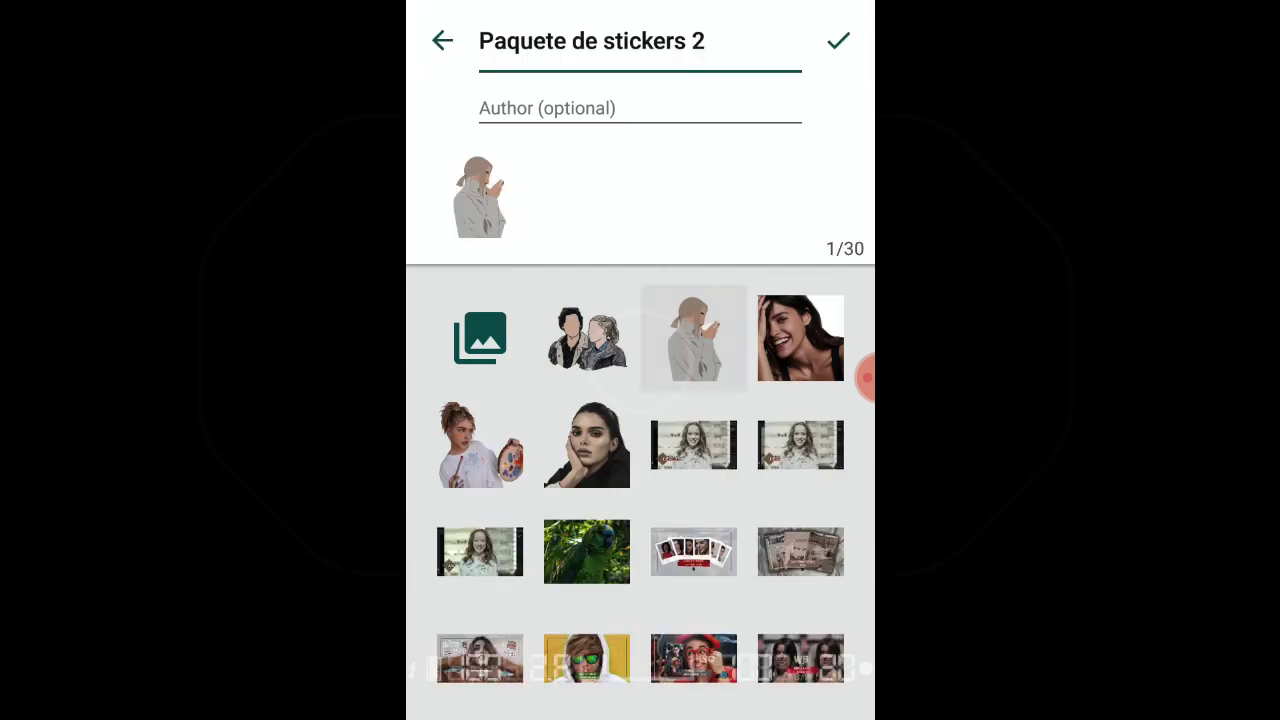
pyautogui.click(587, 338)
pyautogui.click(587, 445)
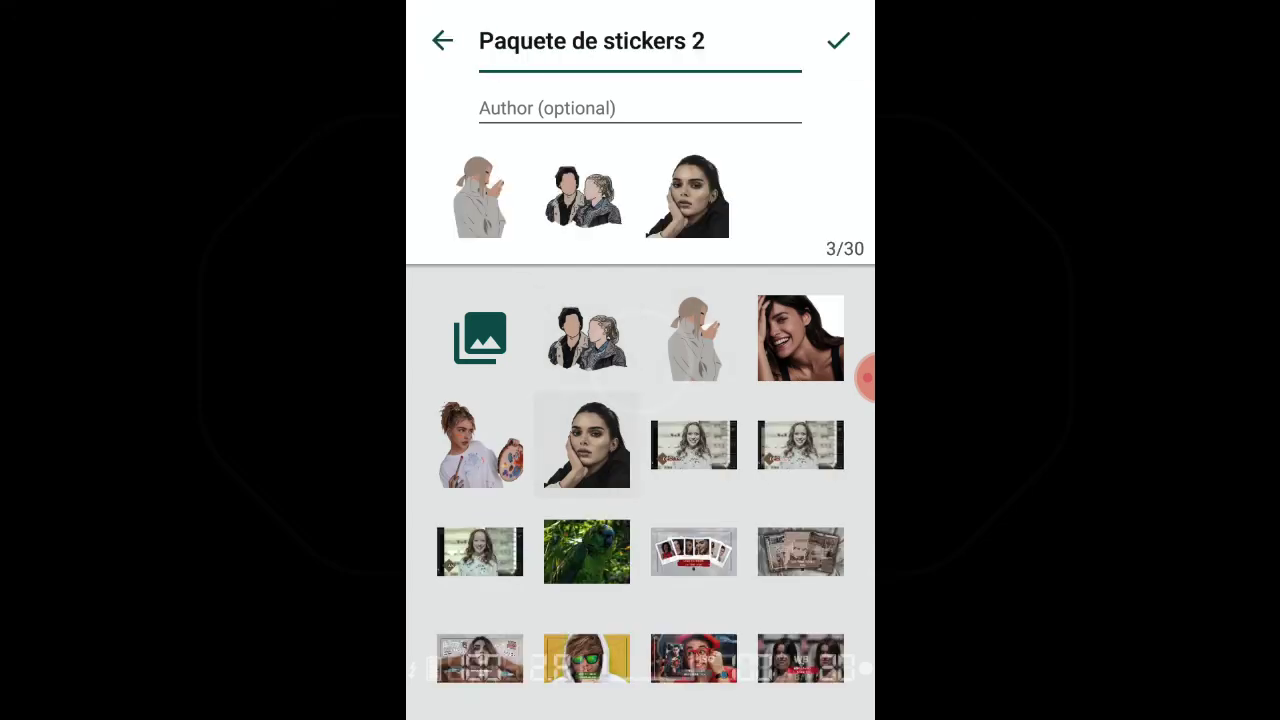
# Finish Paquete de stickers 2 and confirm adding it to WhatsApp.
pyautogui.click(838, 40)
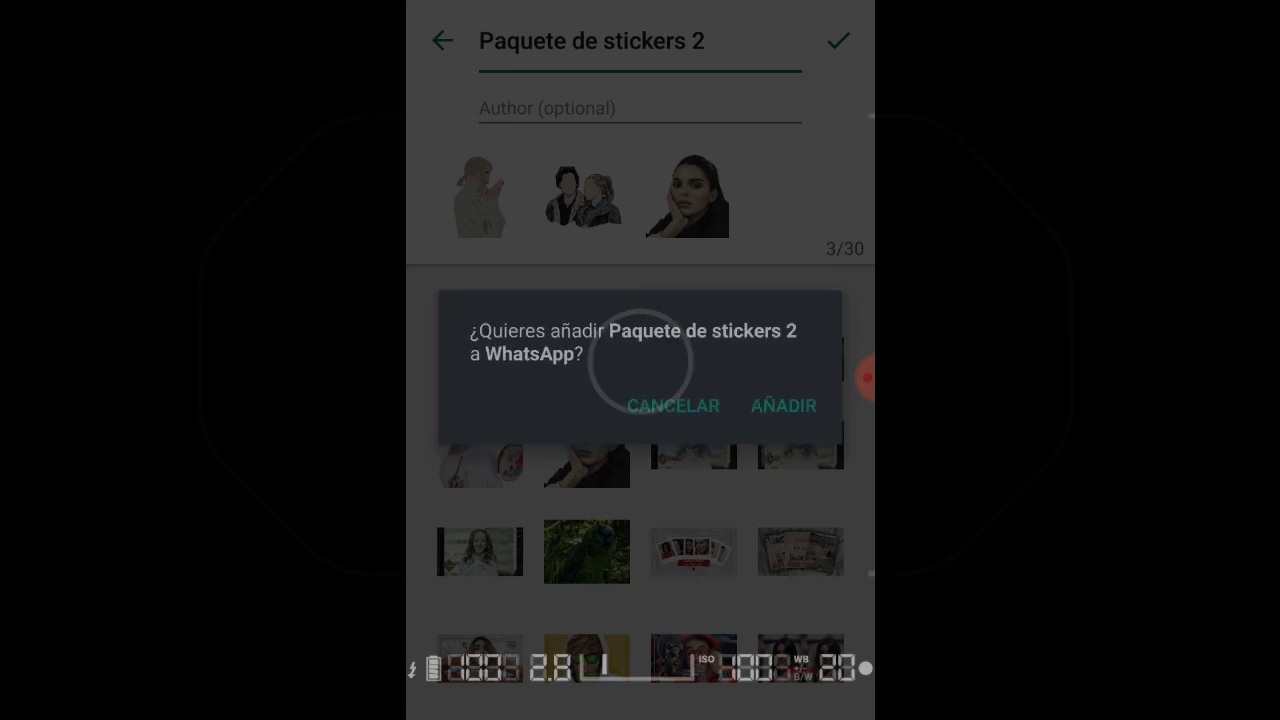
pyautogui.click(784, 405)
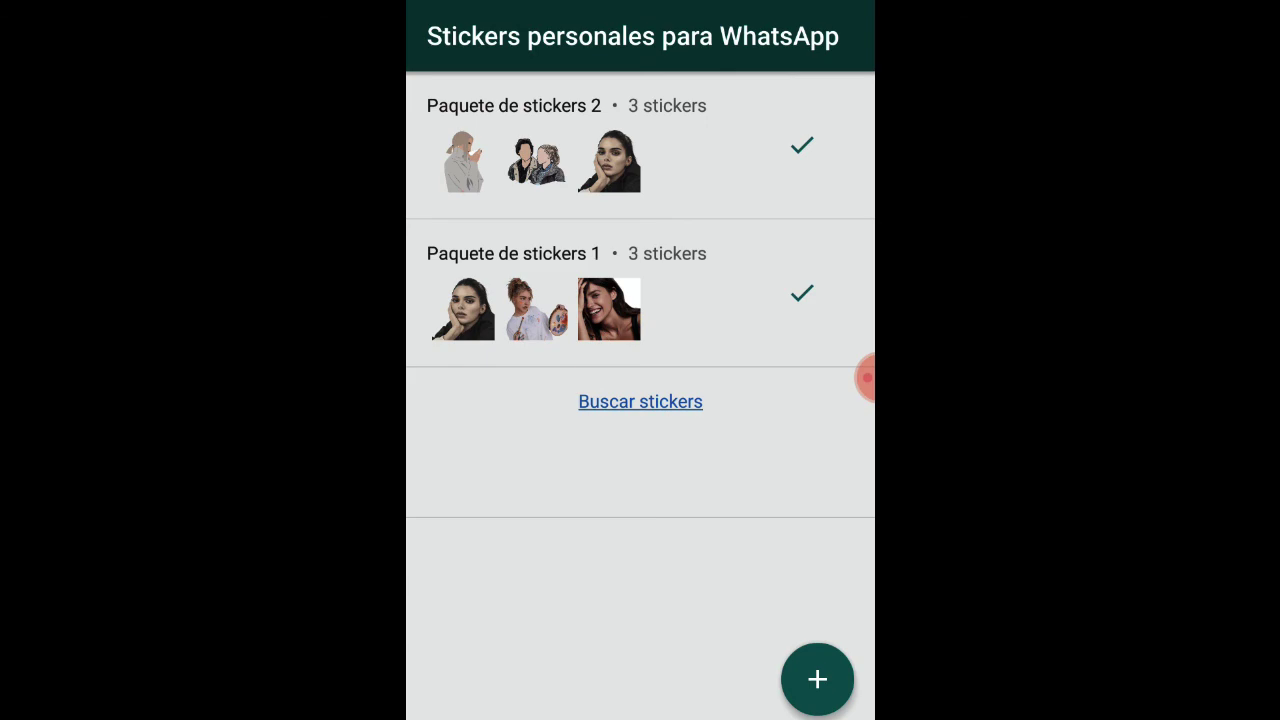
pyautogui.press('Home')
# Open the chat and send the hoodie-girl, couple and portrait stickers from Paquete de stickers 2.
pyautogui.click(634, 680)
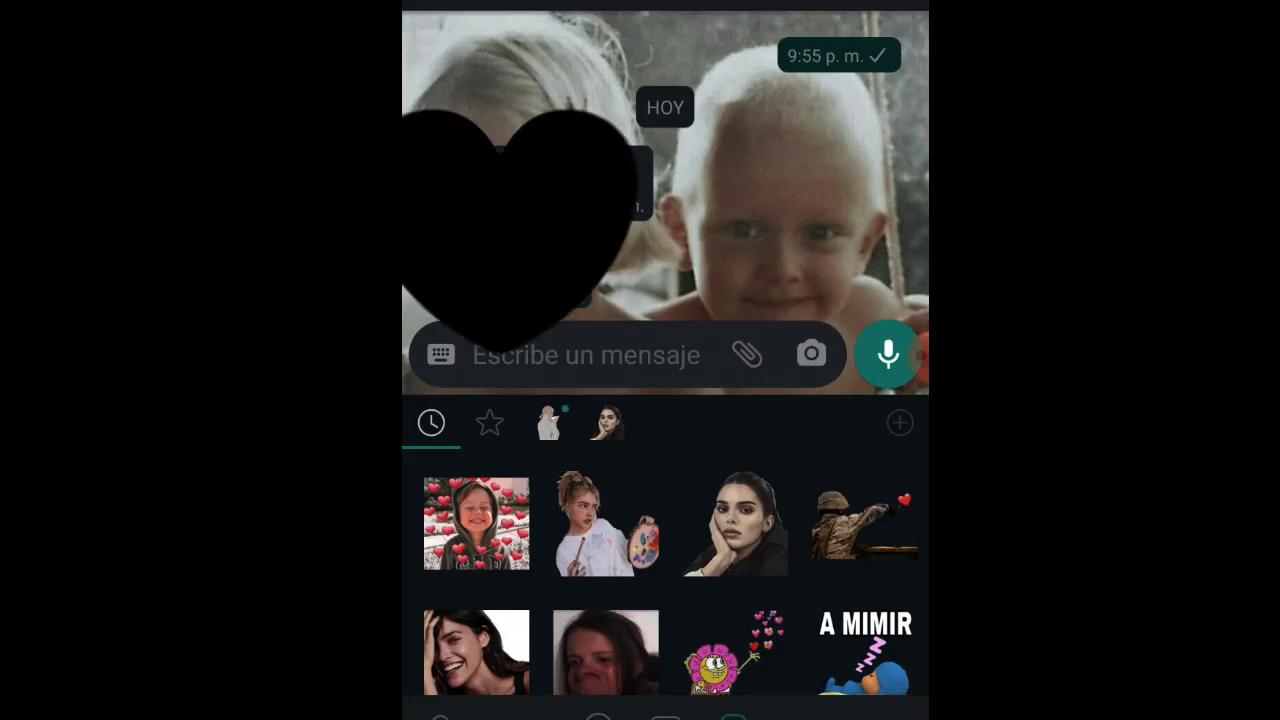
pyautogui.click(548, 423)
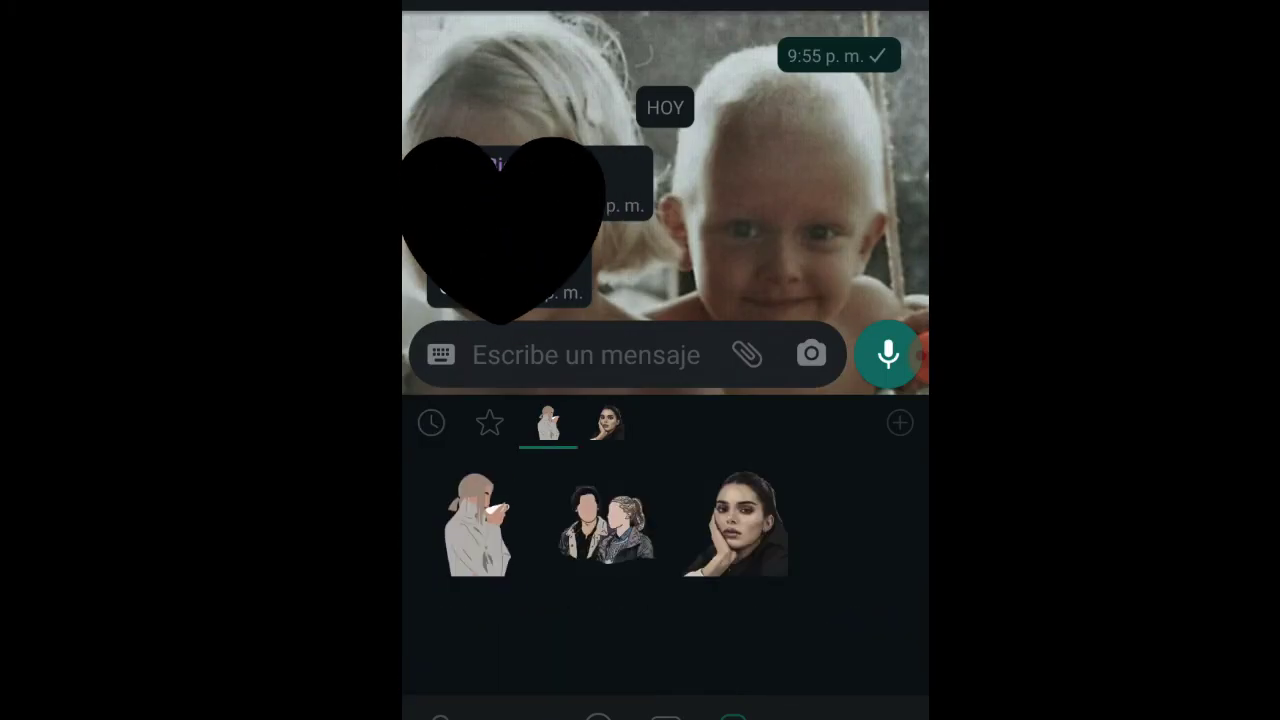
pyautogui.click(477, 523)
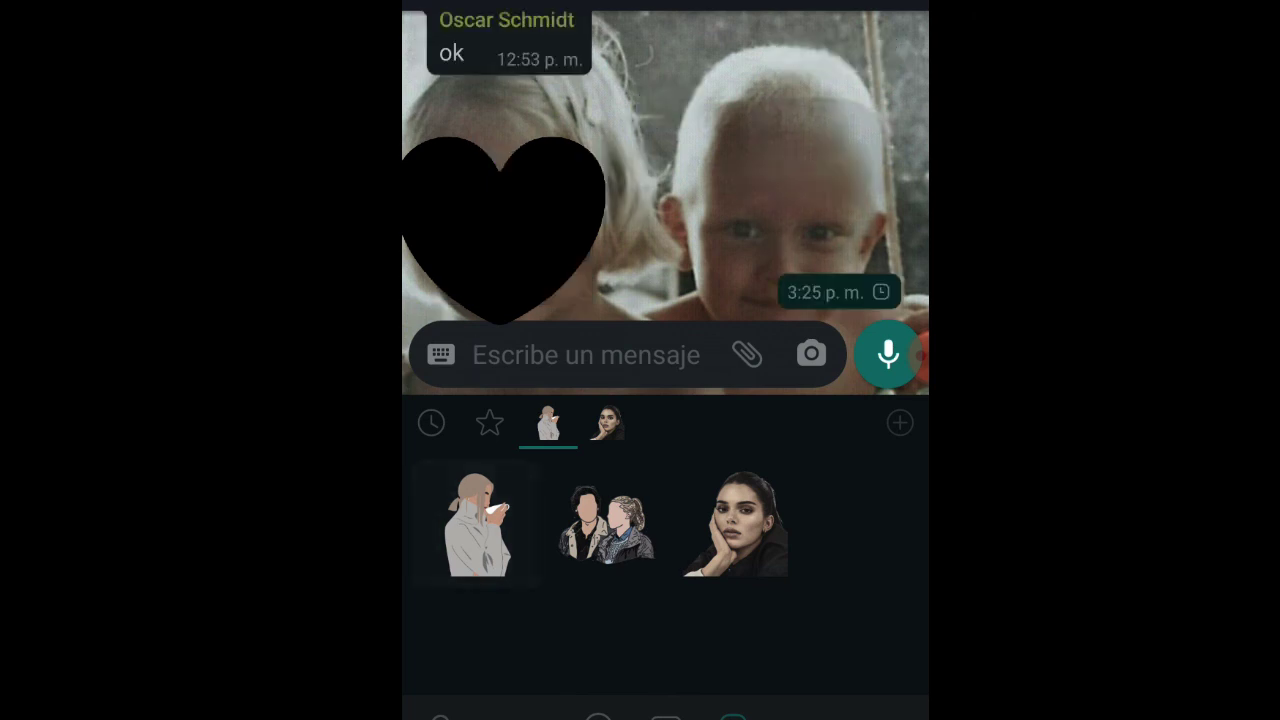
pyautogui.click(606, 527)
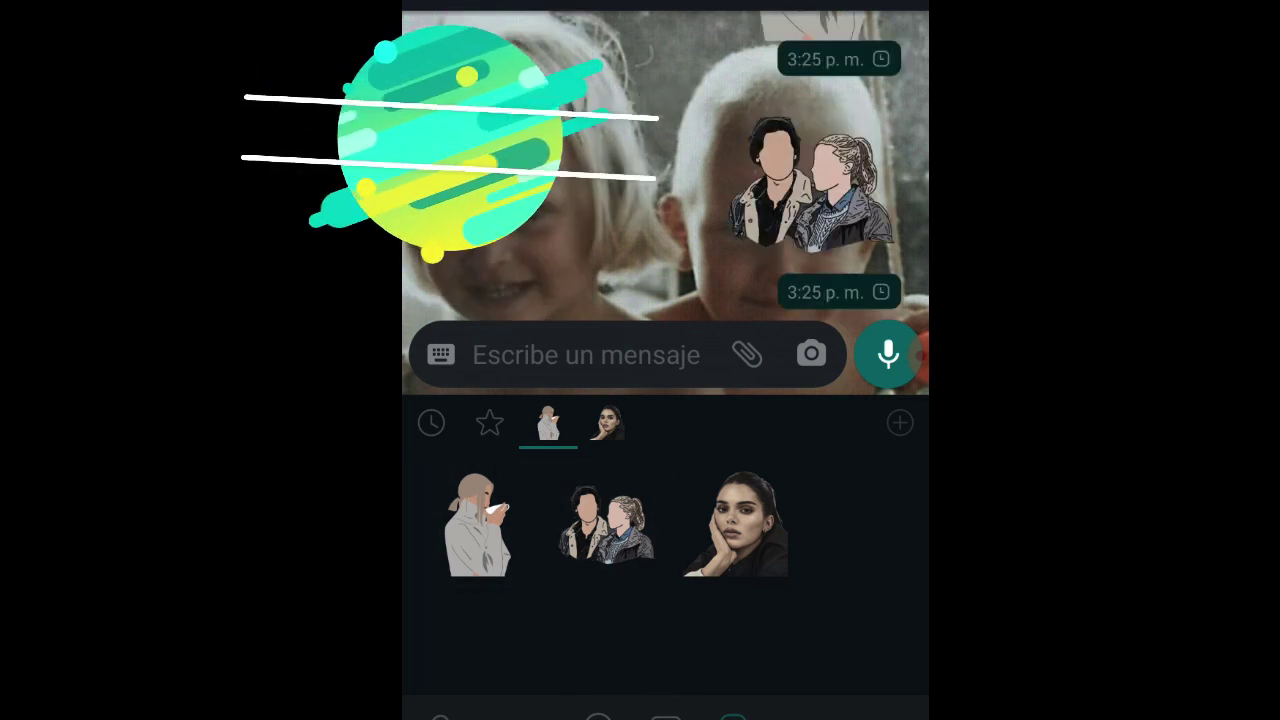
pyautogui.click(735, 523)
pyautogui.press('Escape')
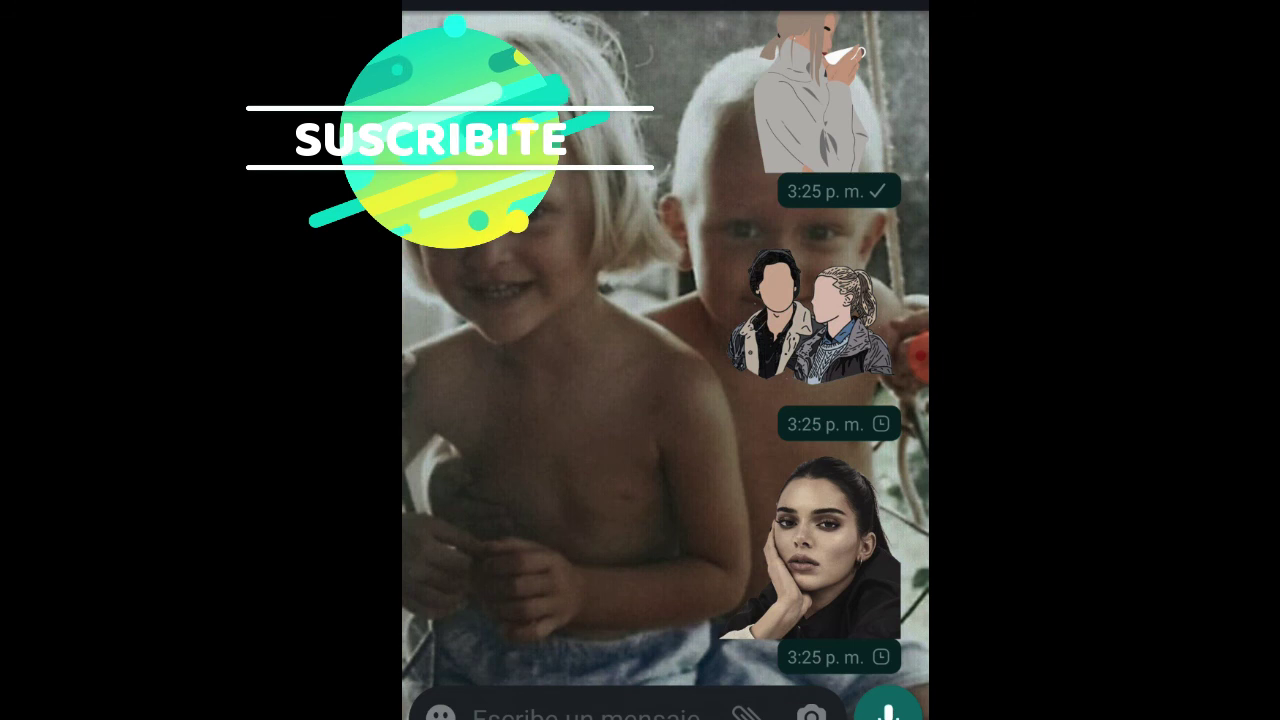